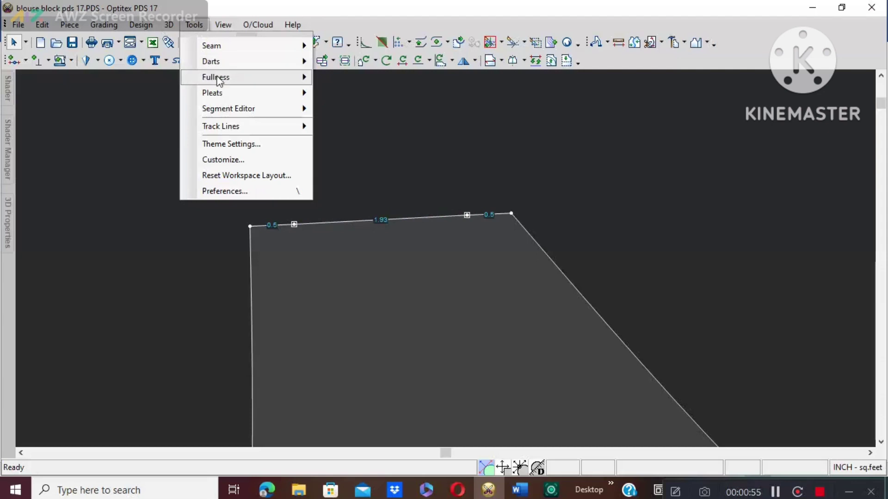
- Open multi fullness between the two inner shoulder points with number 6 and first and last widths of 0.25
mouse_move(230, 83)
left_click(343, 100)
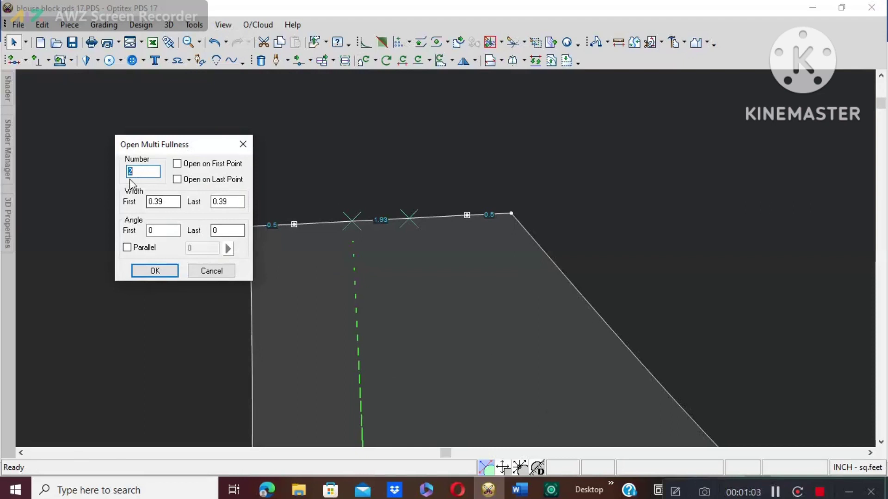
left_click(167, 202)
type("25")
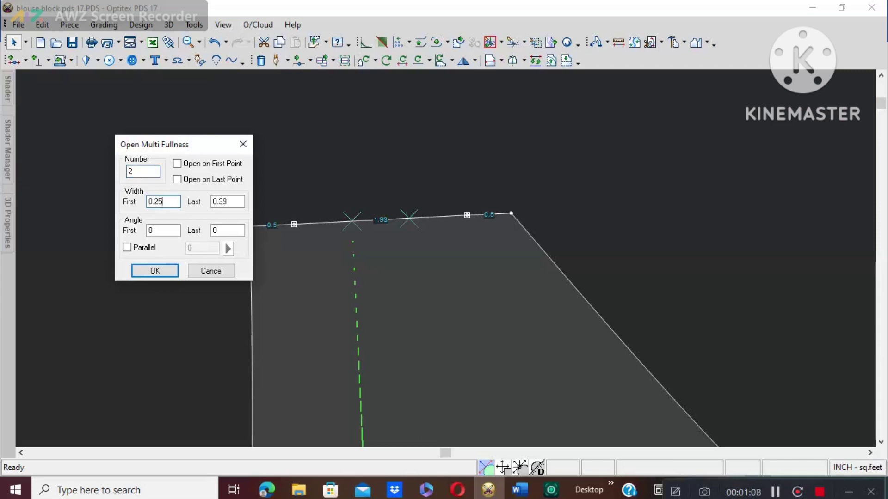
left_click(231, 203)
type("0.25")
left_click(139, 174)
key("BackSpace")
type("6")
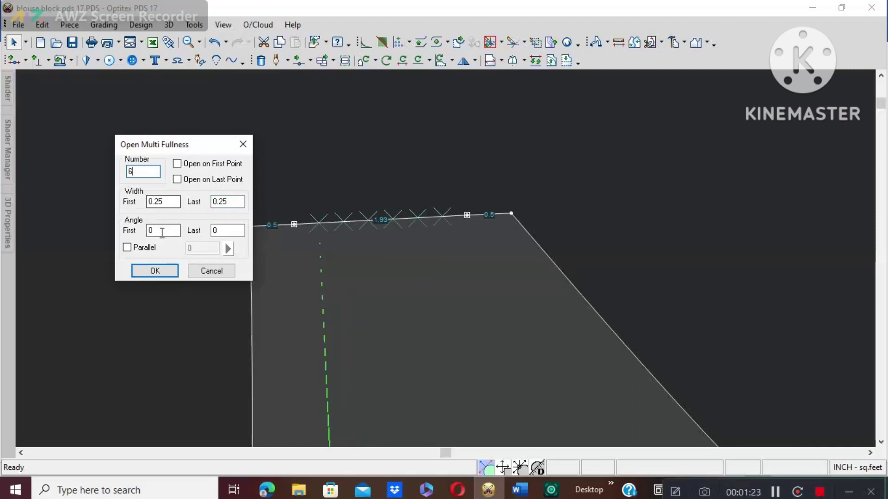
left_click(156, 271)
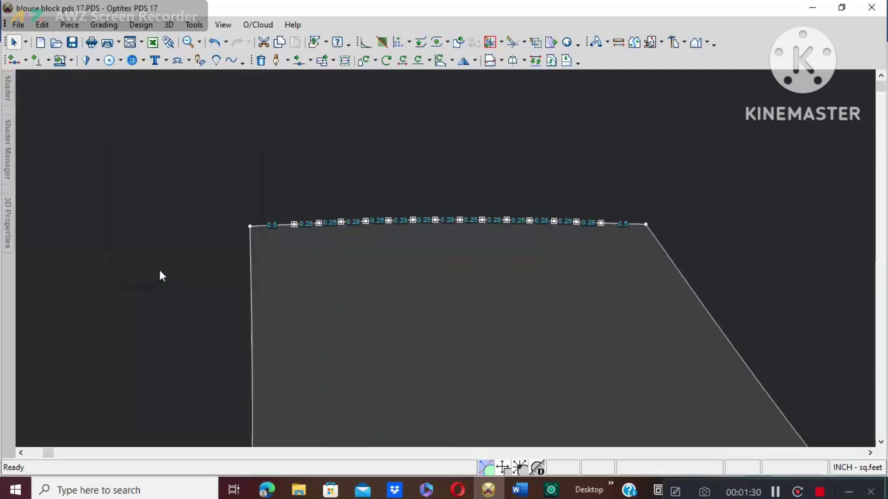
right_click(508, 126)
left_click(541, 137)
- Delete all the intermediate points along the widened shoulder edge between its two corner points
scroll(445, 259, "down", 2)
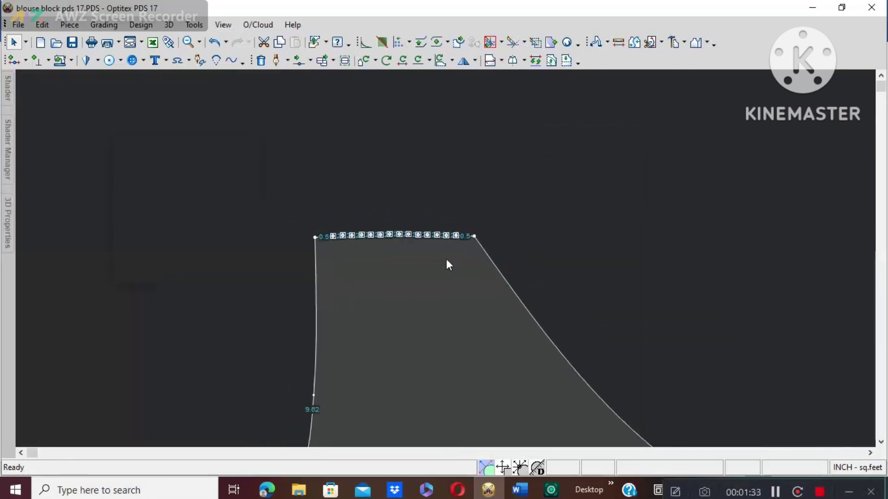
scroll(449, 263, "down", 4)
left_click_drag(437, 234, 384, 168)
scroll(445, 259, "up", 3)
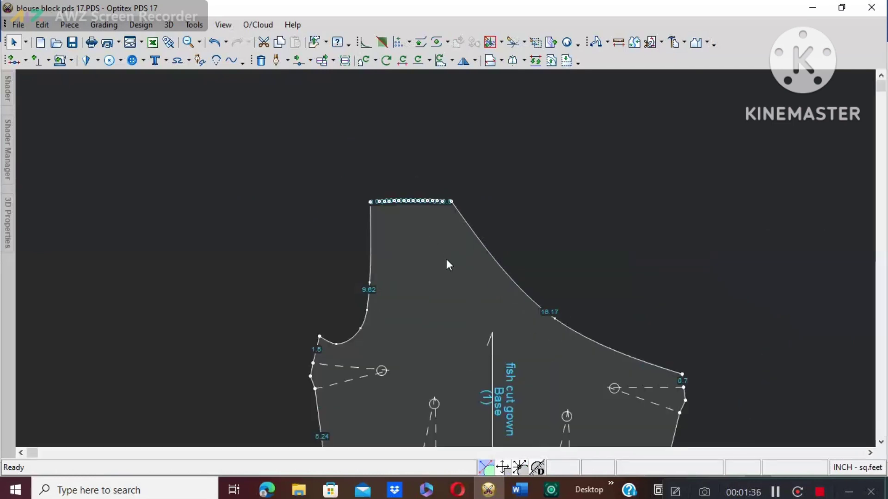
scroll(446, 265, "up", 2)
left_click_drag(435, 181, 446, 259)
scroll(446, 259, "up", 2)
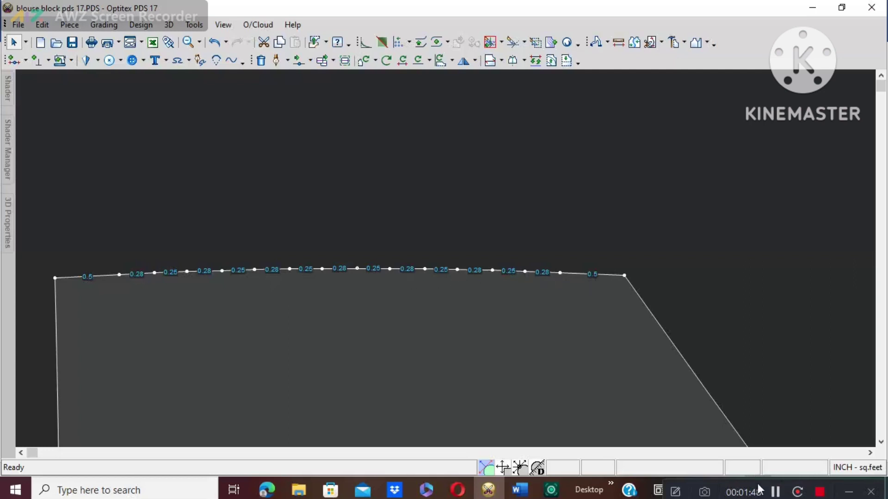
left_click(775, 492)
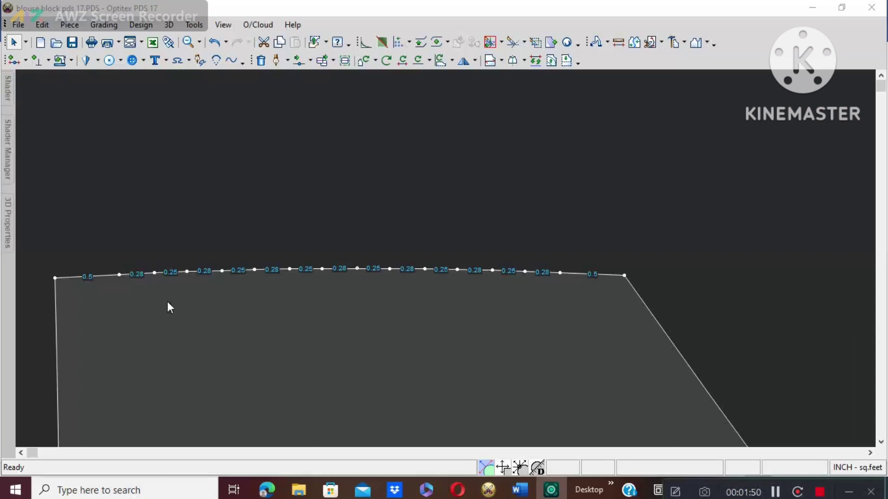
left_click(119, 274)
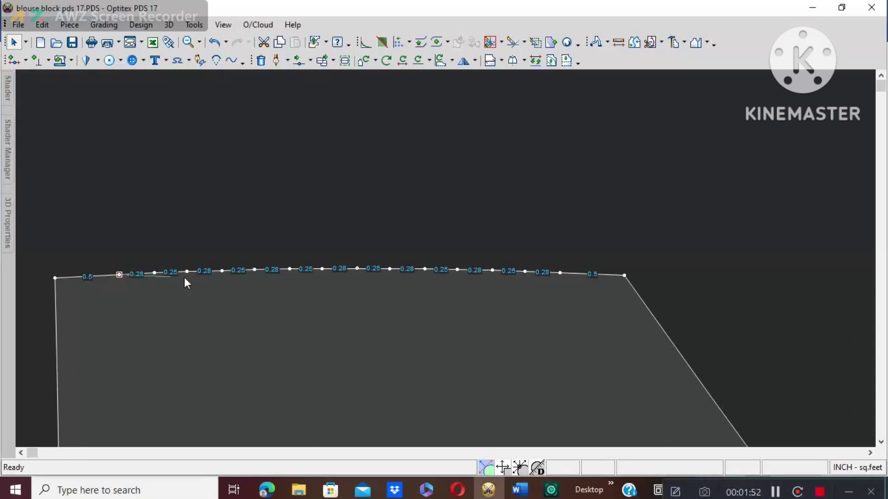
left_click(560, 273)
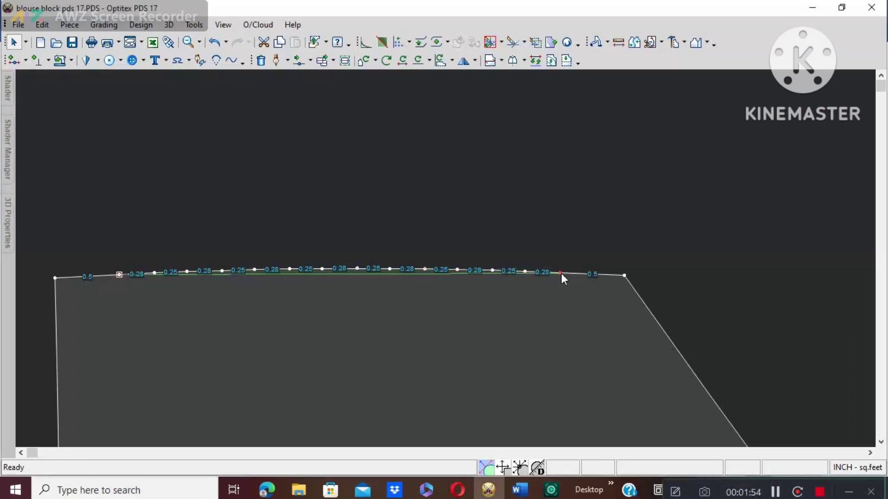
left_click(560, 273)
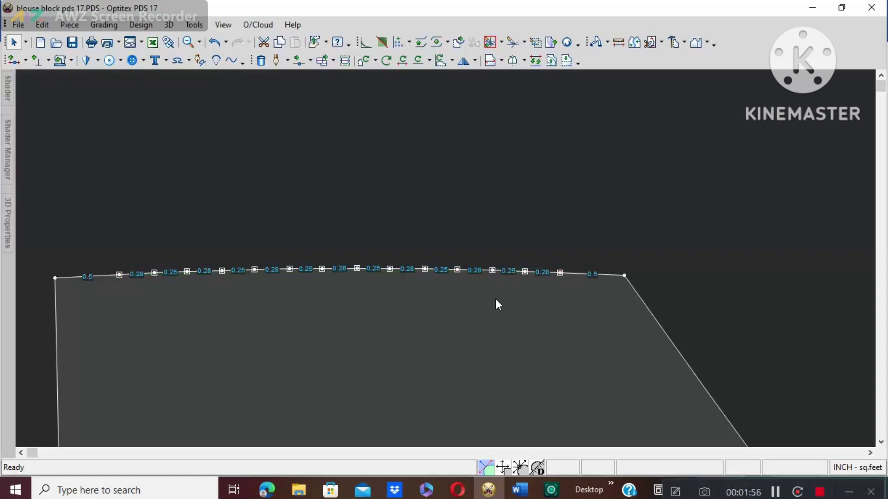
key("Delete")
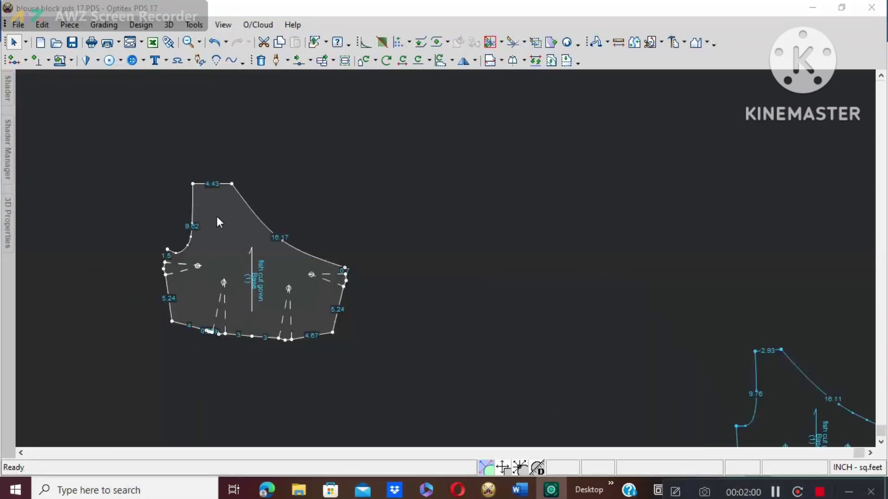
- Insert a point near the middle of the straight shoulder edge with Move Point, keeping all offsets at 0
scroll(448, 265, "up", 2)
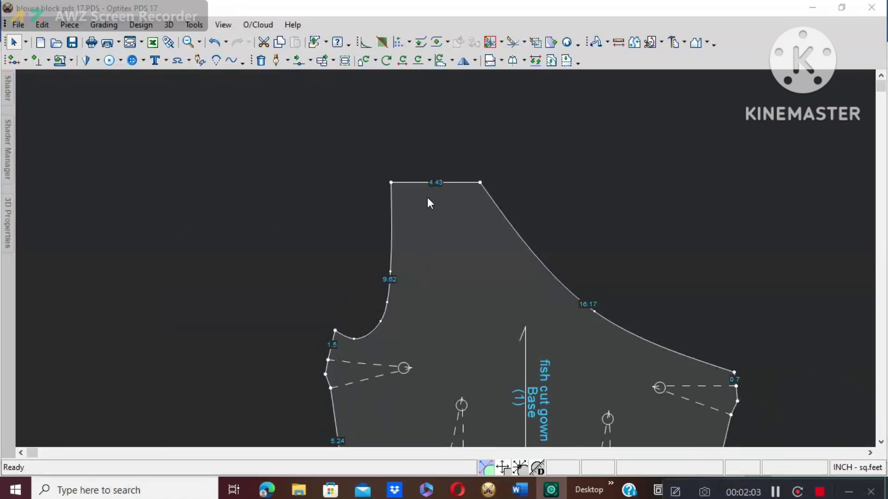
key("m")
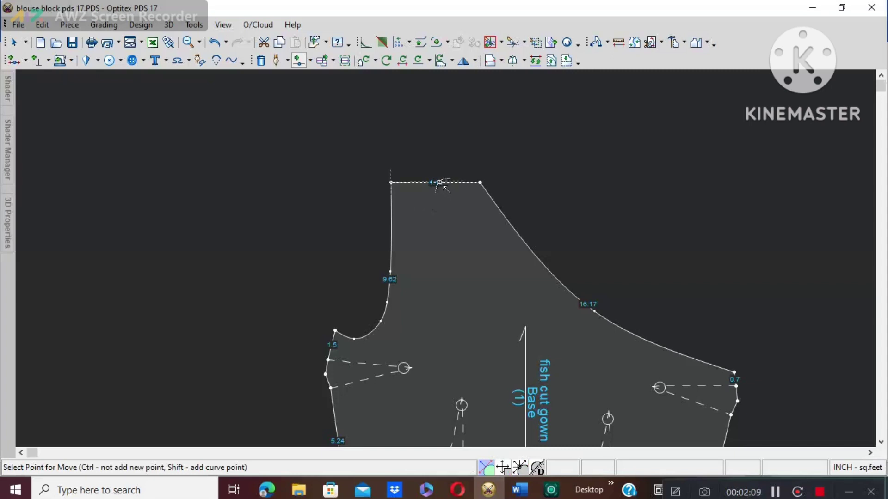
left_click(440, 182)
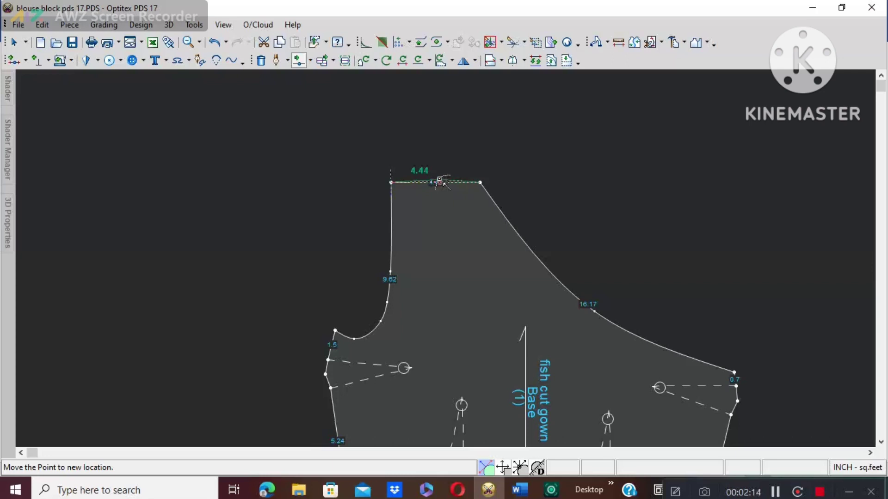
left_click(440, 183)
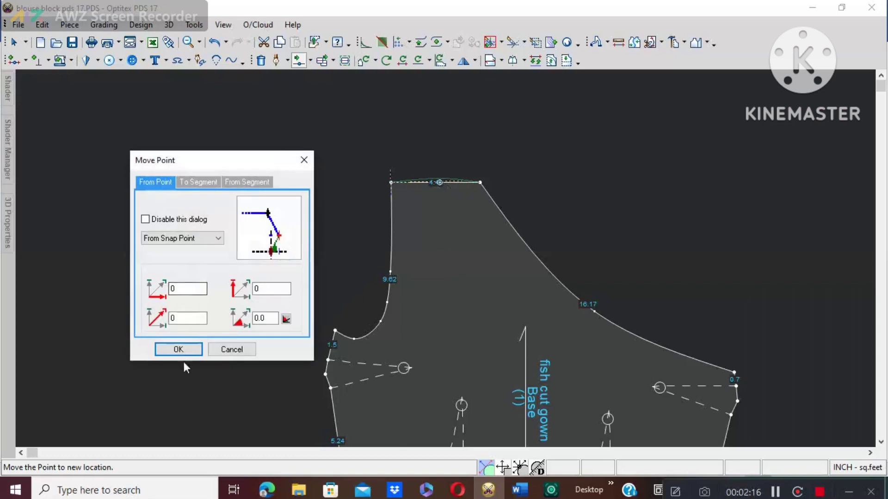
left_click(185, 348)
right_click(613, 165)
left_click(601, 187)
right_click(639, 142)
left_click(657, 151)
left_click(780, 492)
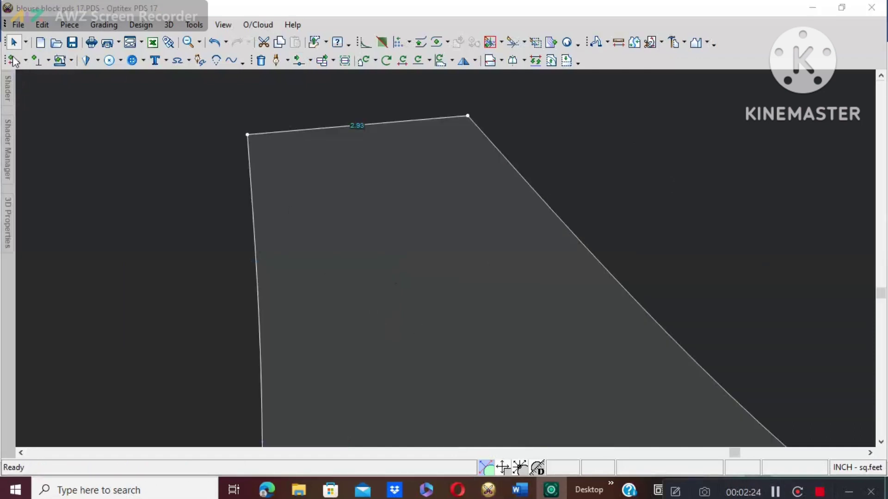
- Add a point on the other bodice piece's 2.93-inch shoulder edge, 0.5 inch from the previous corner point
left_click(13, 60)
left_click(264, 133)
left_click(72, 318)
key("BackSpace")
key("BackSpace")
type("5")
left_click(13, 195)
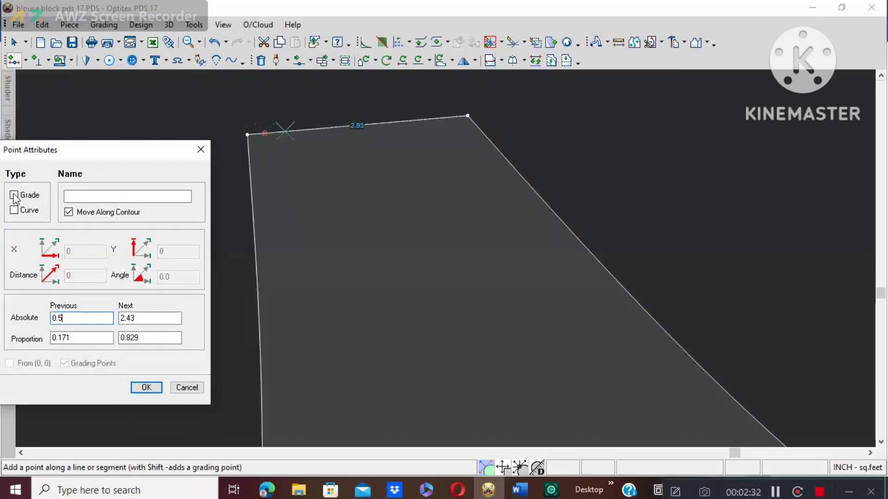
left_click(147, 388)
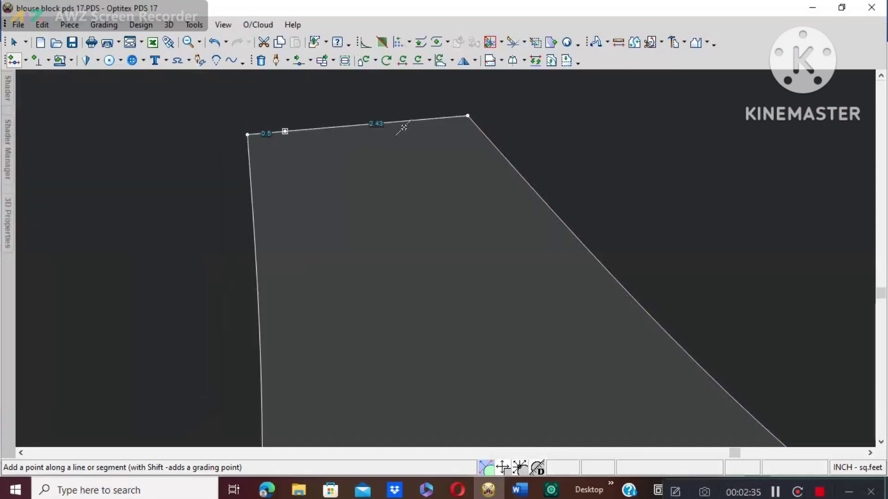
- Add a second point on the same shoulder edge, 0.5 inch from the next corner point
left_click(445, 118)
left_click(146, 318)
key("BackSpace")
key("BackSpace")
key("BackSpace")
type(".5")
key("Return")
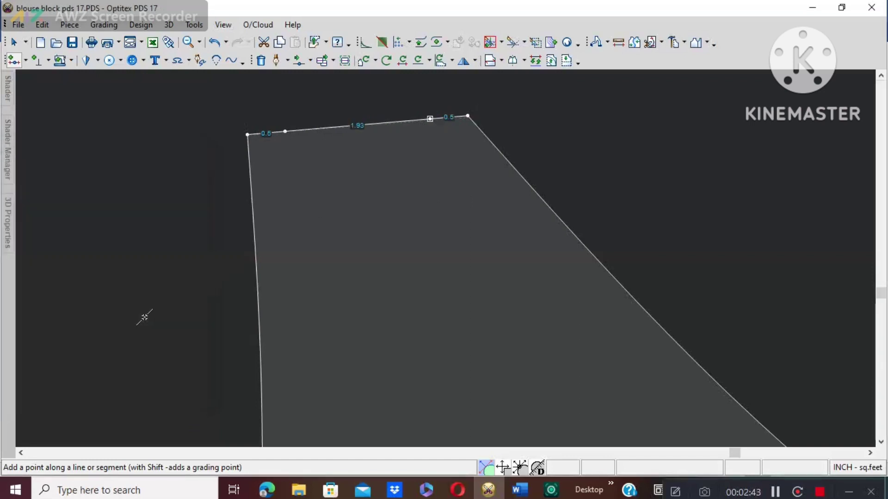
right_click(531, 136)
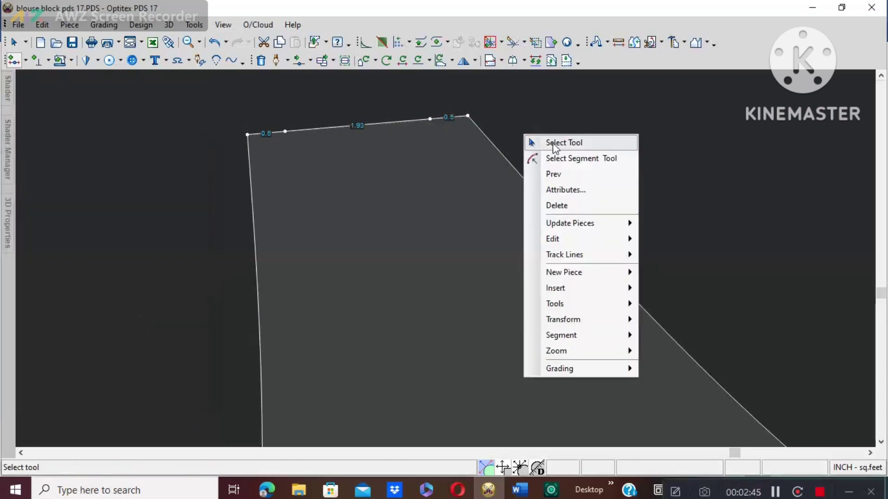
left_click(552, 140)
- Open multi fullness between the two newly added shoulder points with the number set to 6
left_click(284, 132)
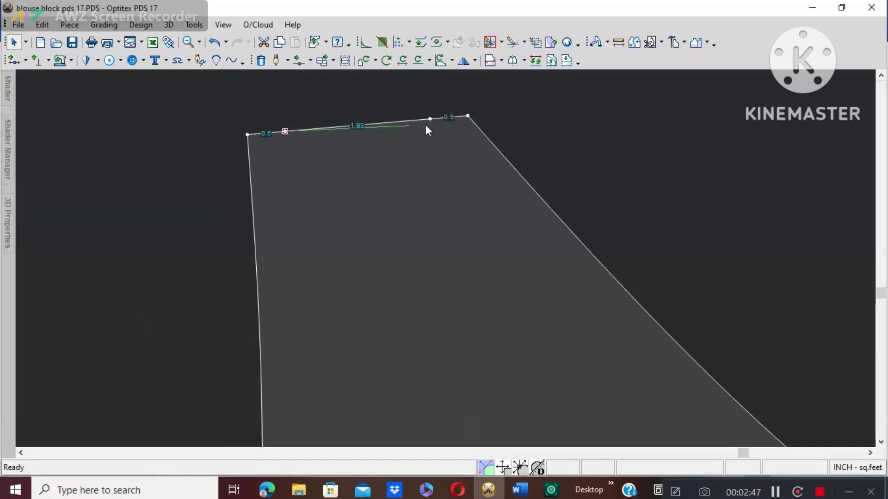
left_click(429, 119)
left_click(194, 25)
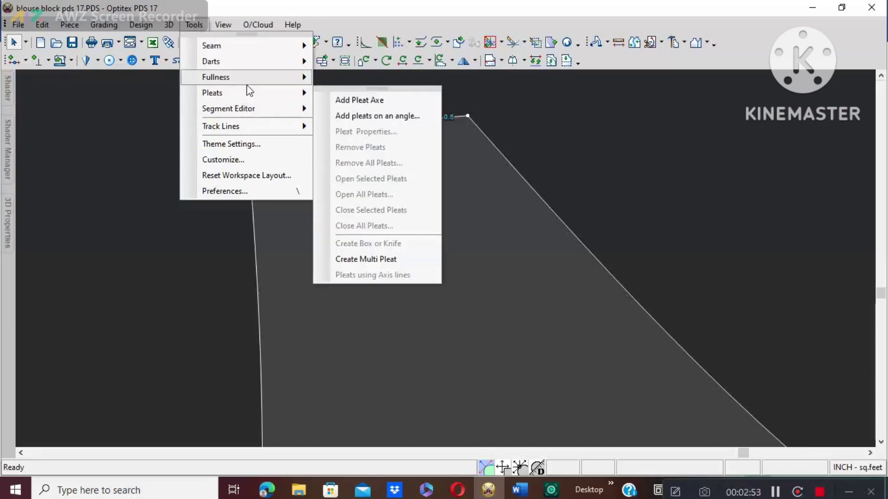
mouse_move(246, 78)
left_click(365, 100)
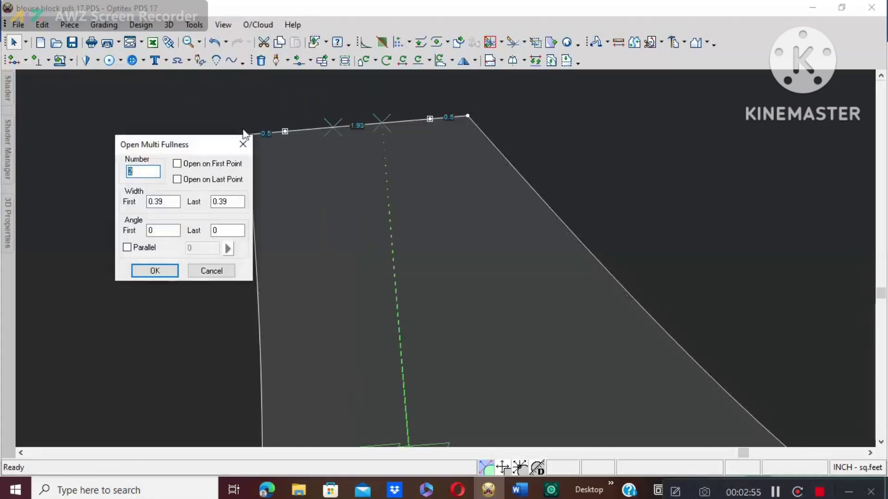
left_click(141, 172)
type("6")
key("BackSpace")
key("BackSpace")
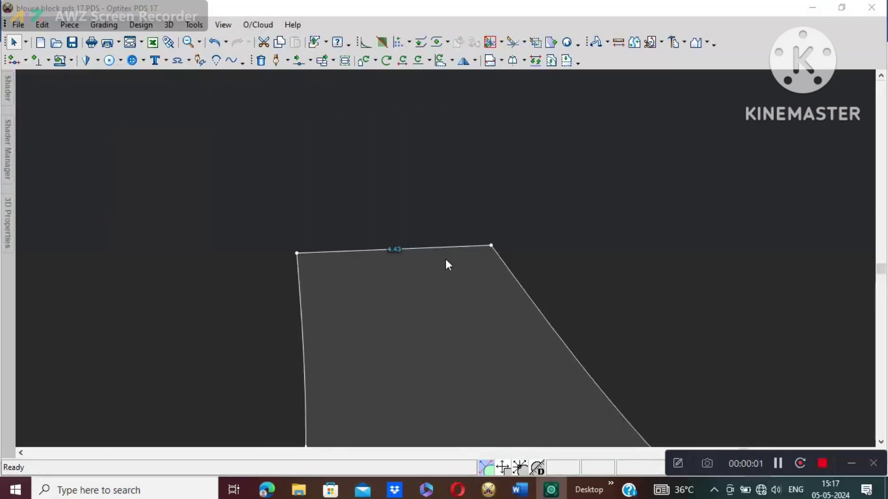
- Add a notch on this piece's shoulder edge and set its distance from the previous point to 0.5 inch
scroll(446, 259, "up", 2)
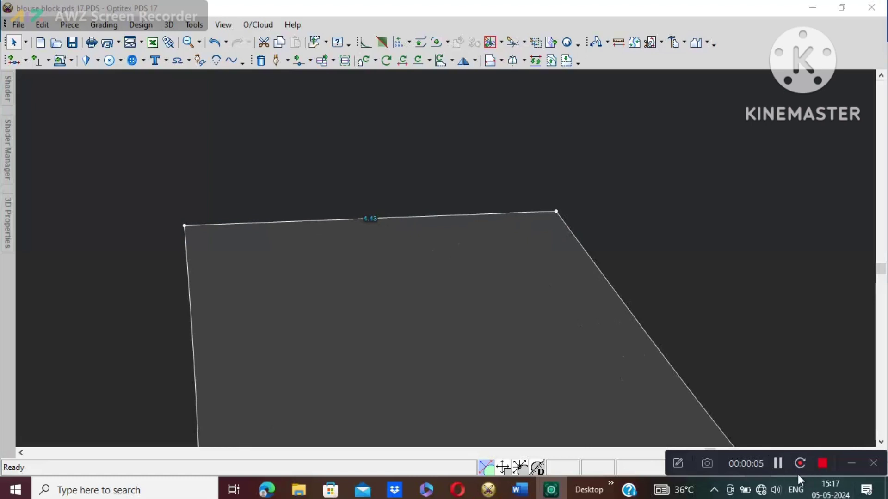
left_click(781, 468)
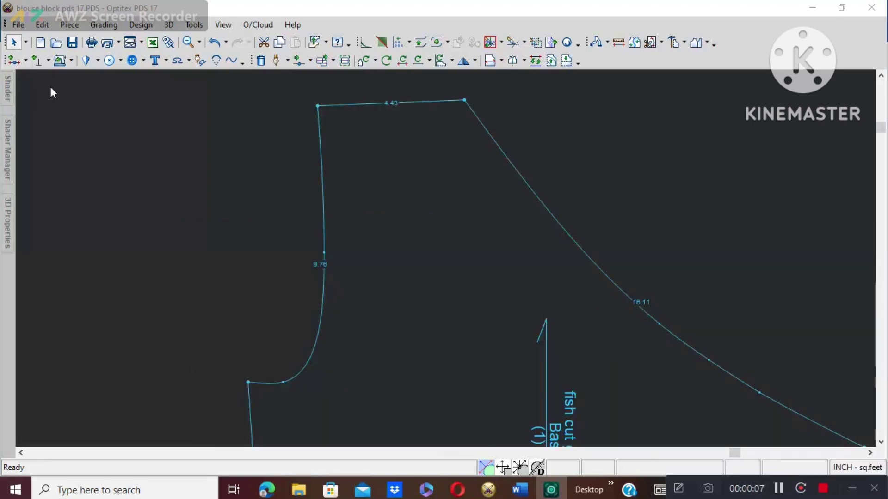
left_click(37, 60)
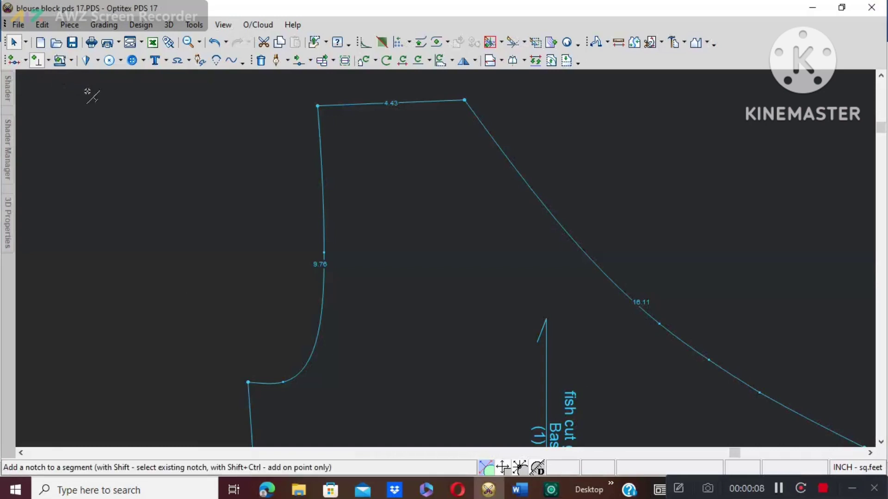
left_click(329, 105)
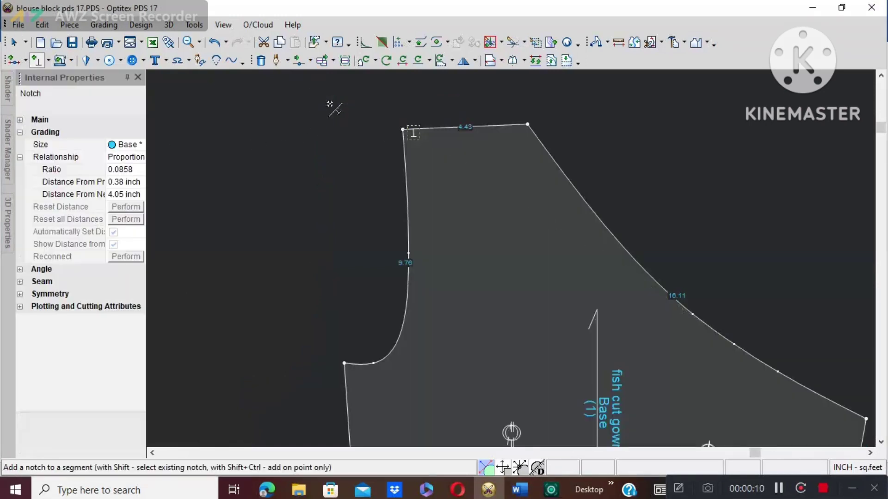
left_click(124, 181)
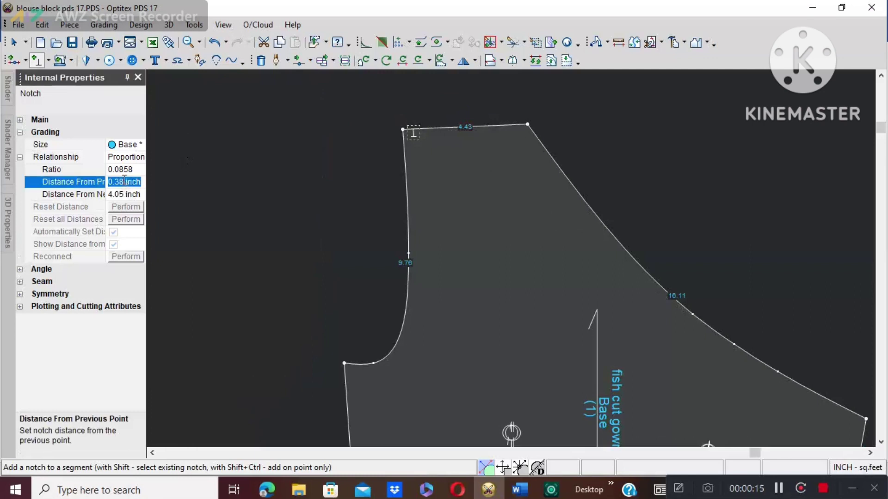
type("0.5")
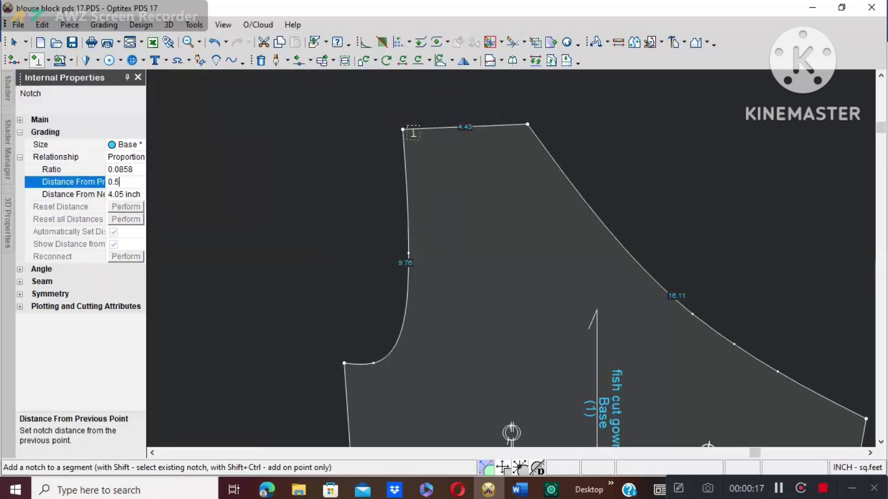
left_click(138, 77)
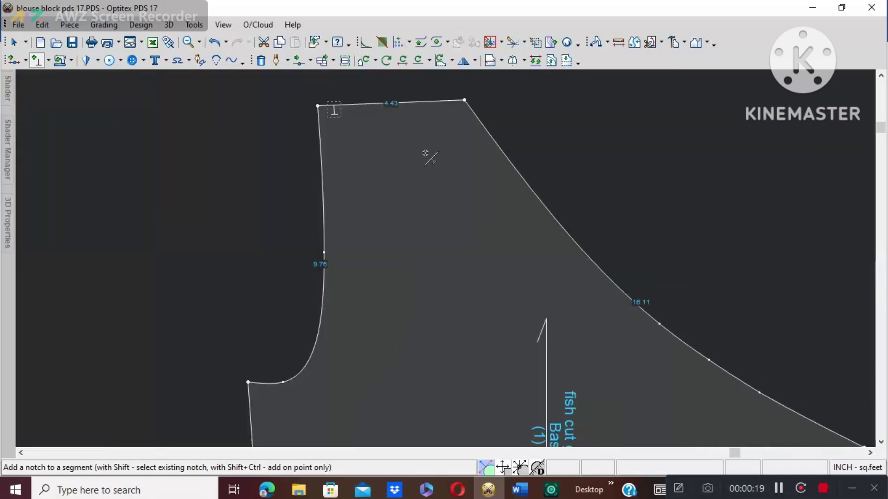
- Add a notch near the other end of the shoulder edge and set its distance from the next point to 0.5 inch
left_click(443, 107)
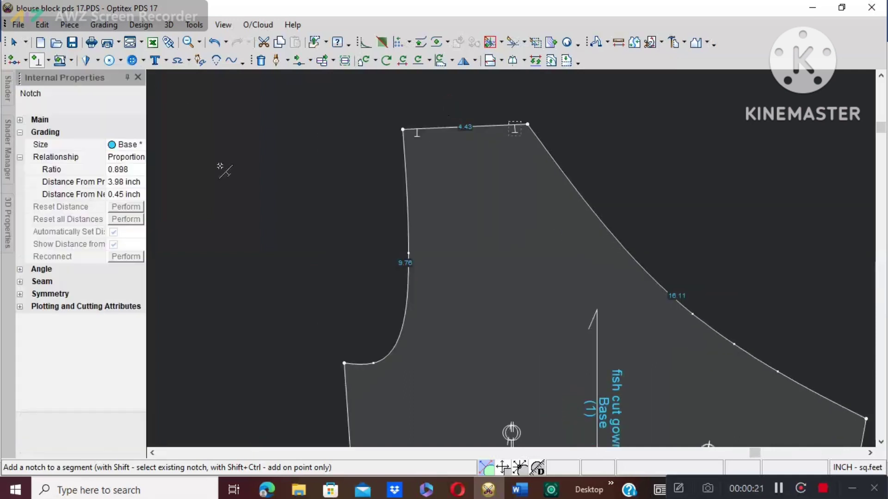
left_click(126, 194)
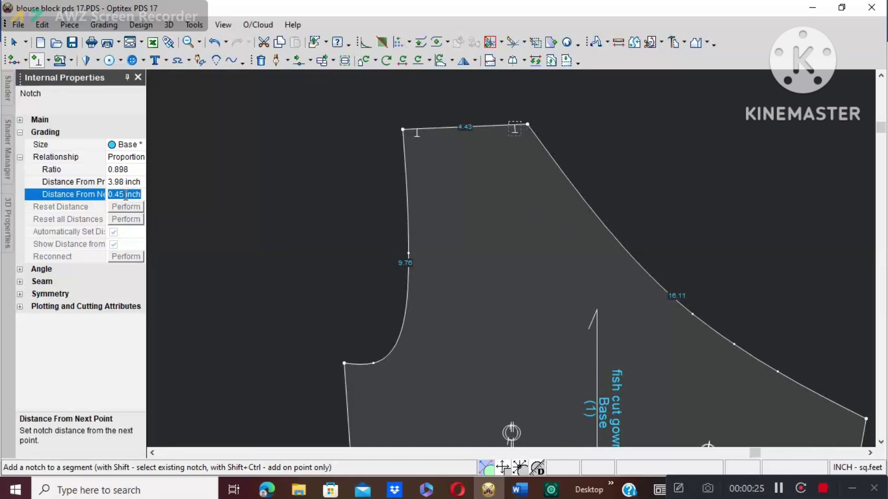
type(".")
key("Return")
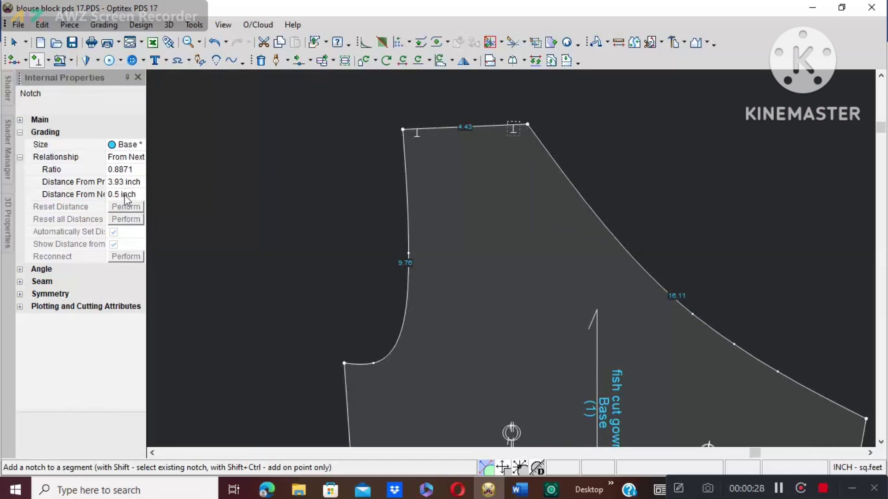
- Draw a wave line just inside the shoulder edge between the two notches and set its number of waves to 12
right_click(627, 149)
left_click(656, 157)
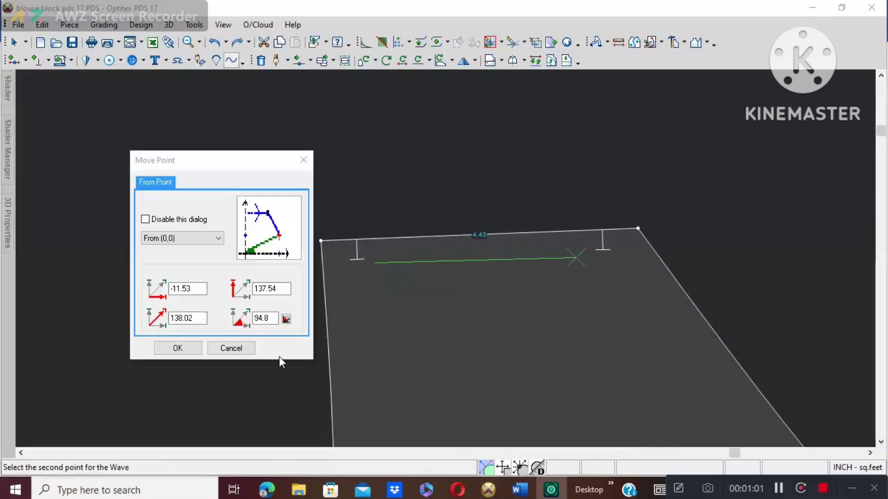
left_click(178, 348)
left_click(426, 365)
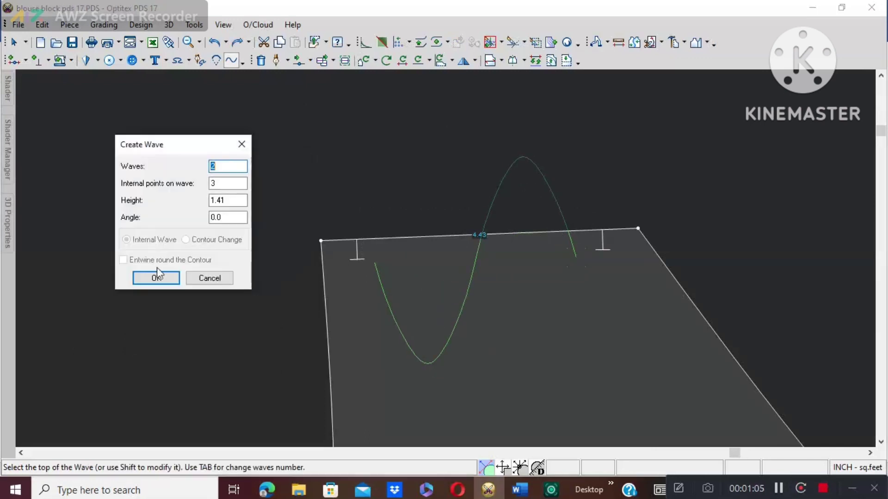
left_click(223, 166)
type("00")
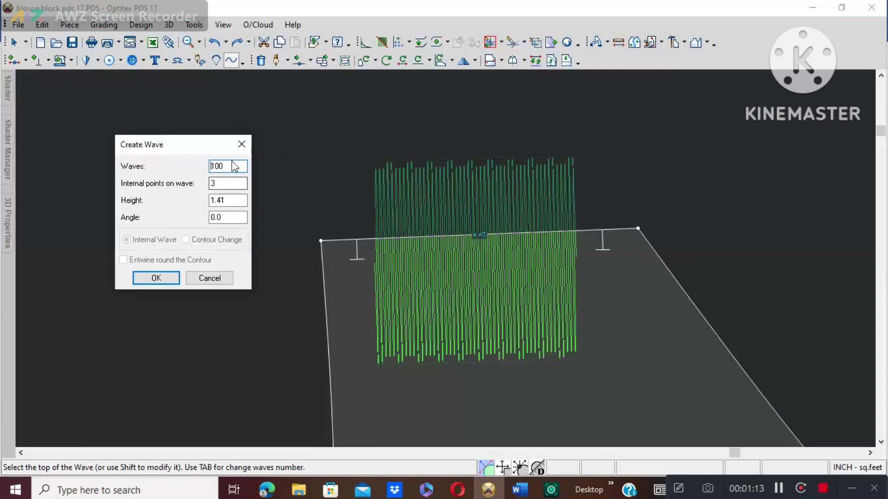
key("BackSpace")
key("BackSpace")
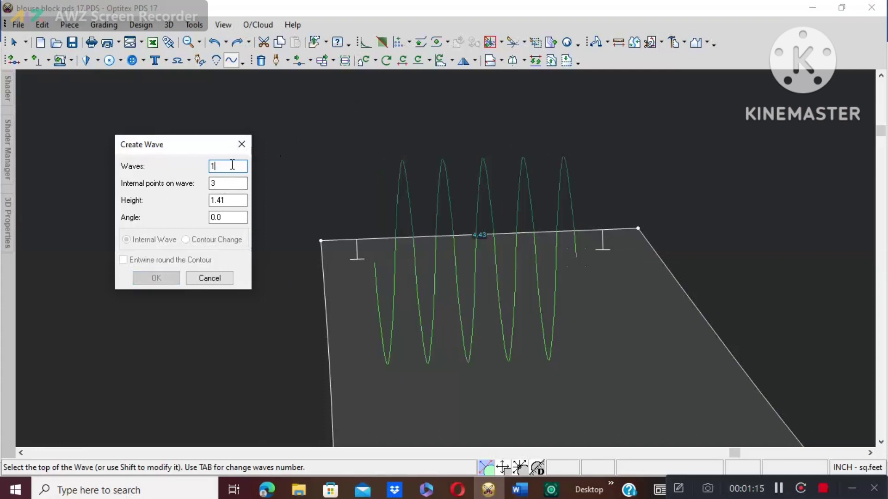
type("2")
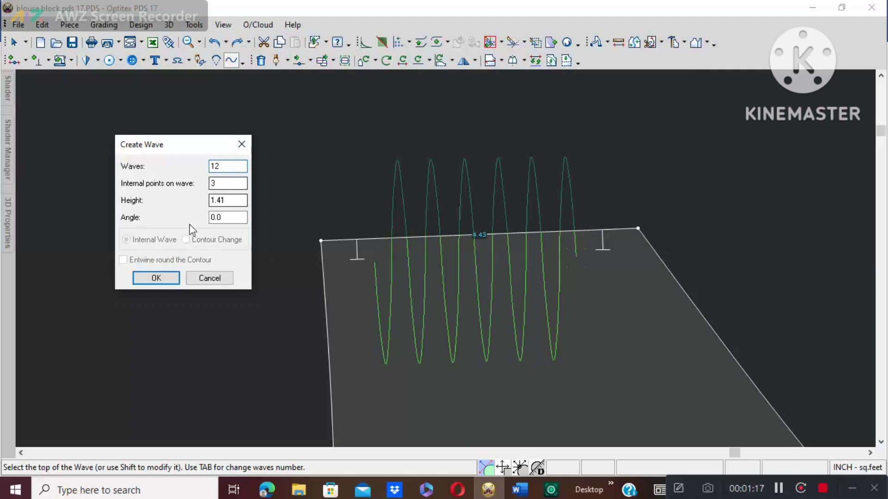
- Set the wave height to 1/4 and create the gathering wave
left_click(226, 203)
key("BackSpace")
key("BackSpace")
key("BackSpace")
key("BackSpace")
type("1")
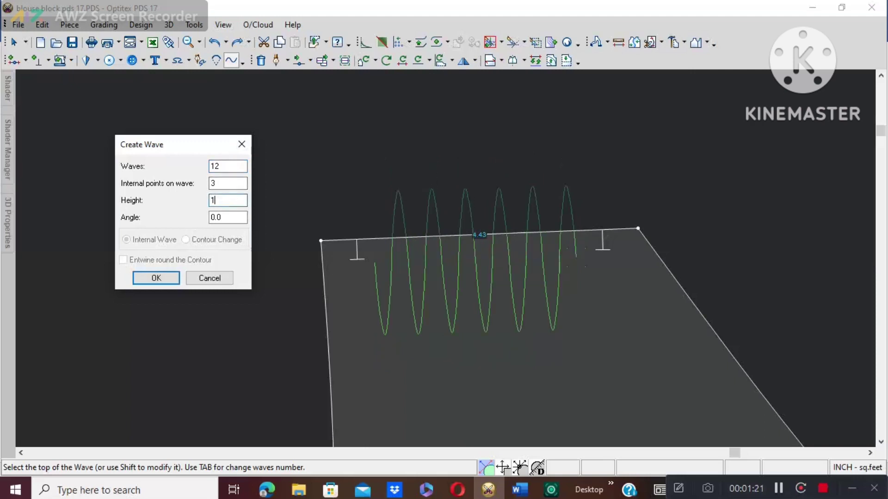
type("/4")
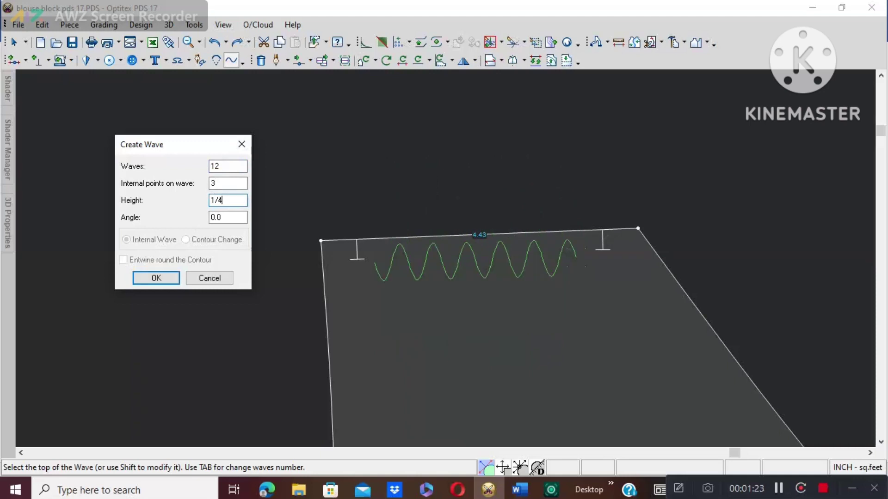
left_click(147, 278)
right_click(408, 63)
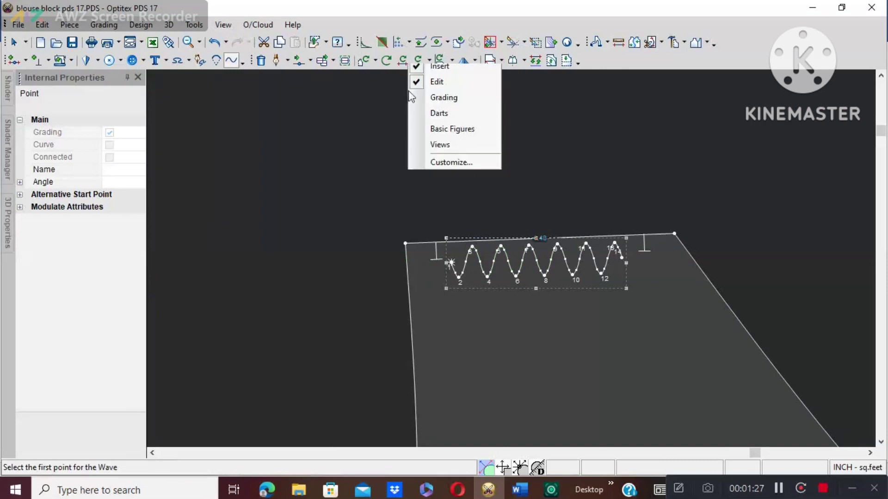
left_click(215, 138)
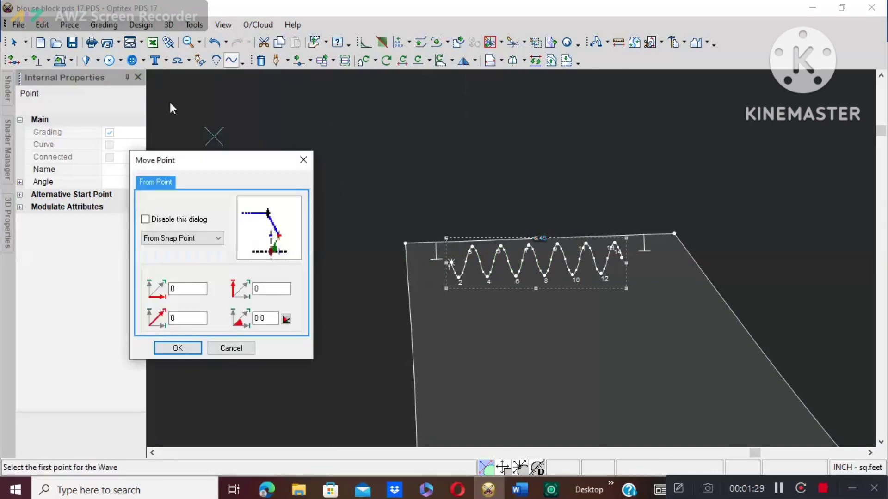
left_click(303, 160)
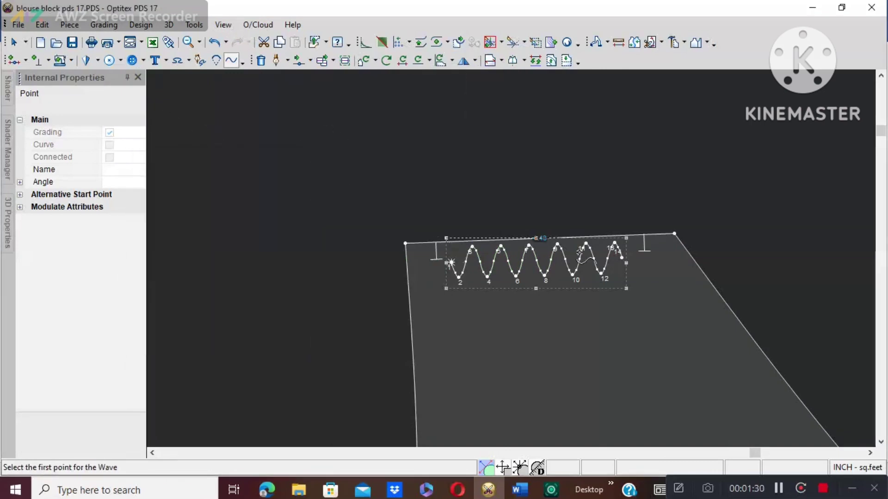
right_click(554, 215)
left_click(573, 227)
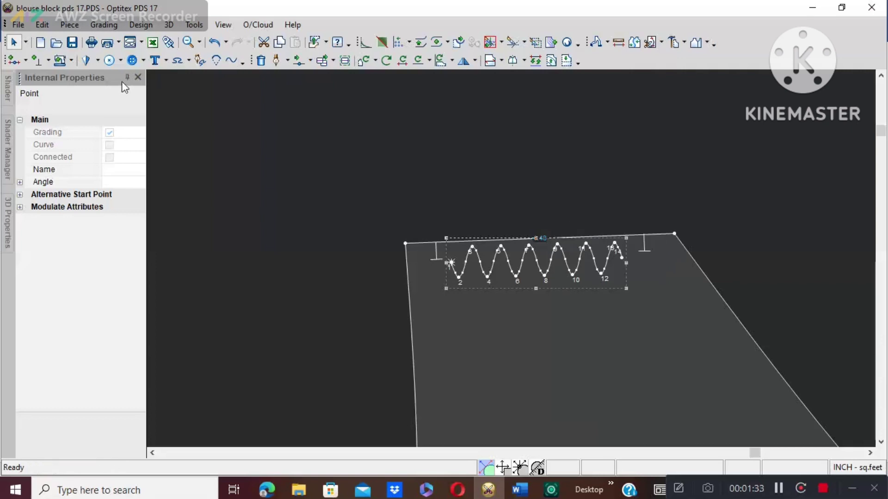
left_click(138, 78)
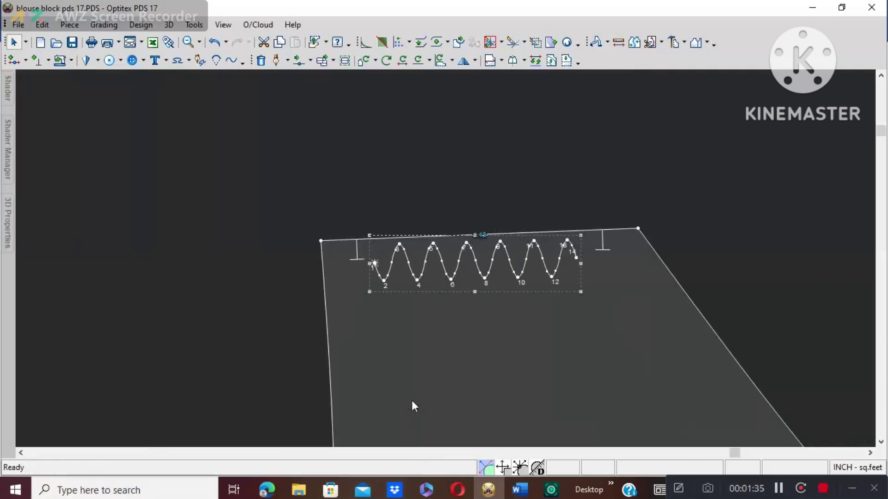
- Add the text "gather ready 1,75" on the piece just below the gathering wave
scroll(453, 204, "down", 2)
scroll(448, 278, "down", 2)
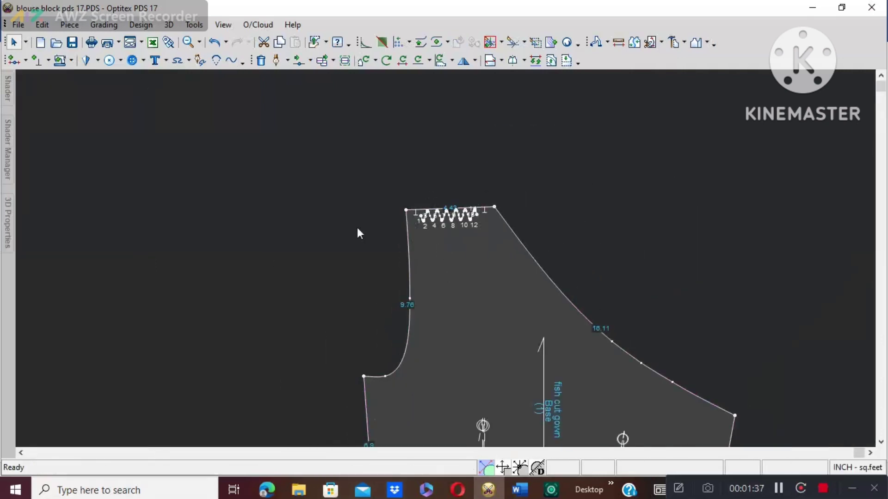
left_click(155, 60)
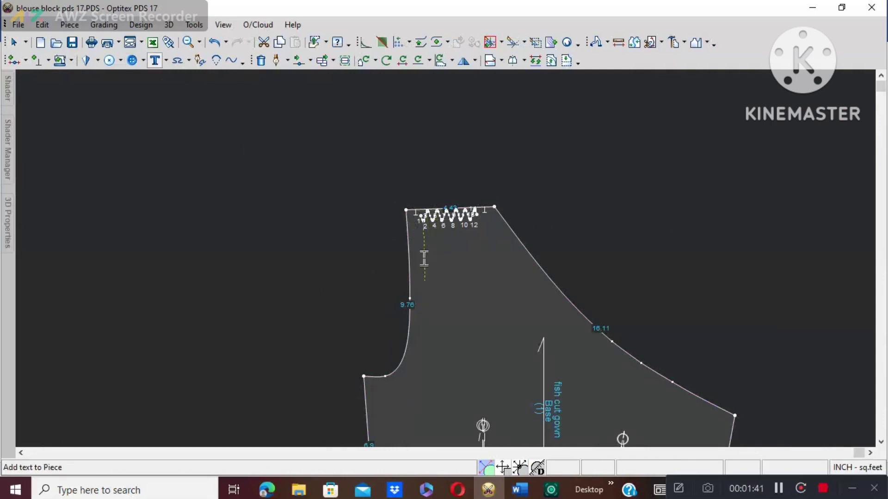
left_click(423, 258)
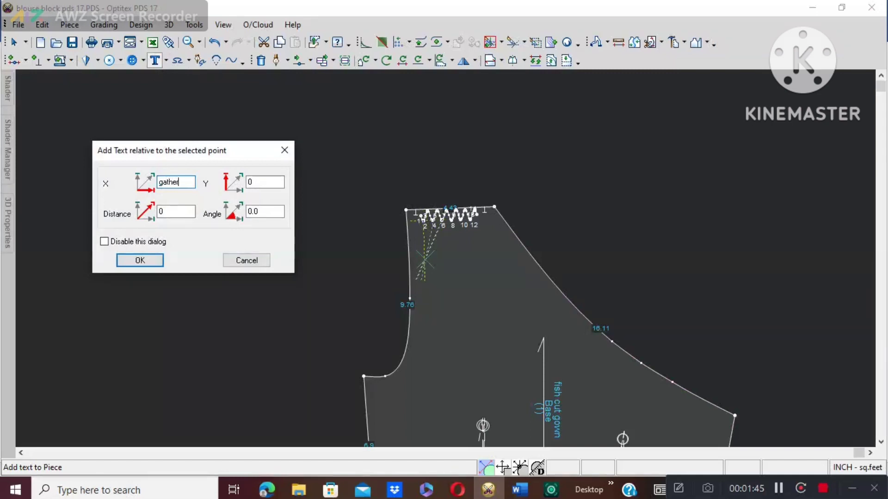
left_click(286, 151)
left_click(496, 253)
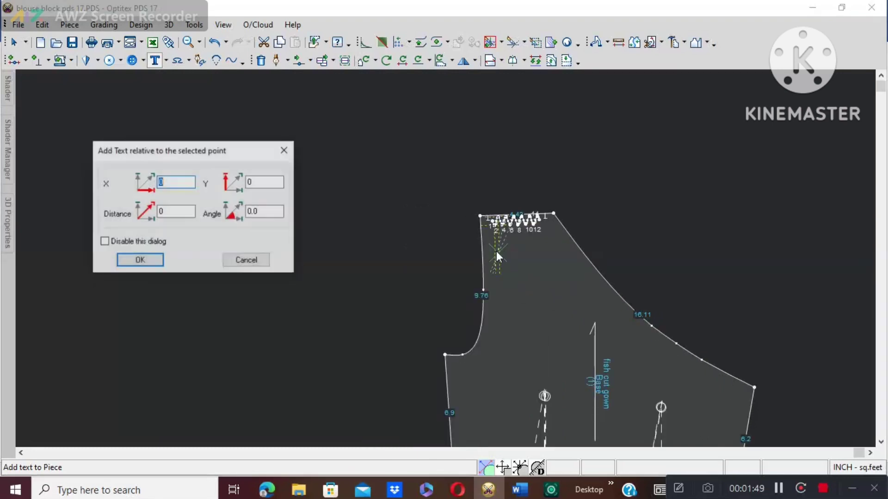
left_click(135, 258)
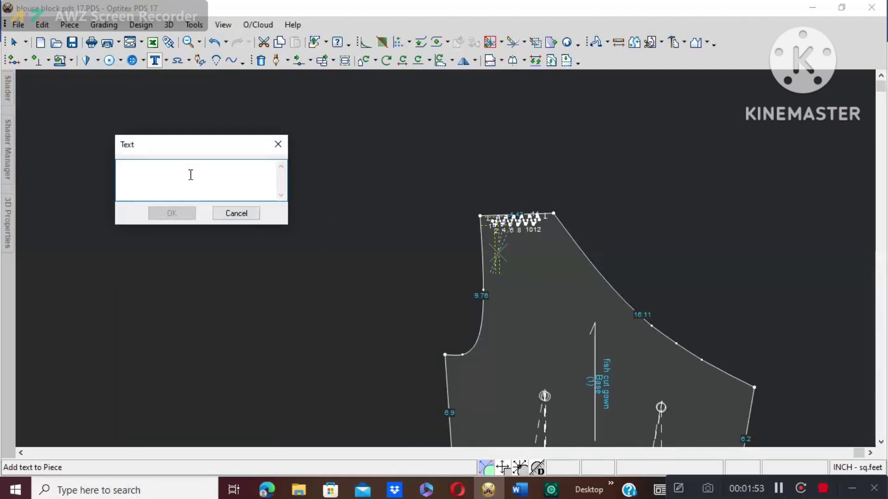
type("gather ready 1,75")
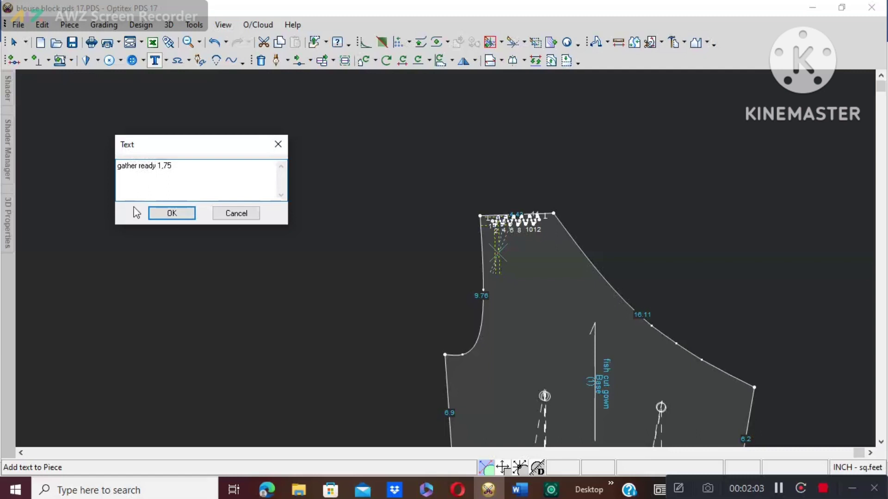
left_click(169, 215)
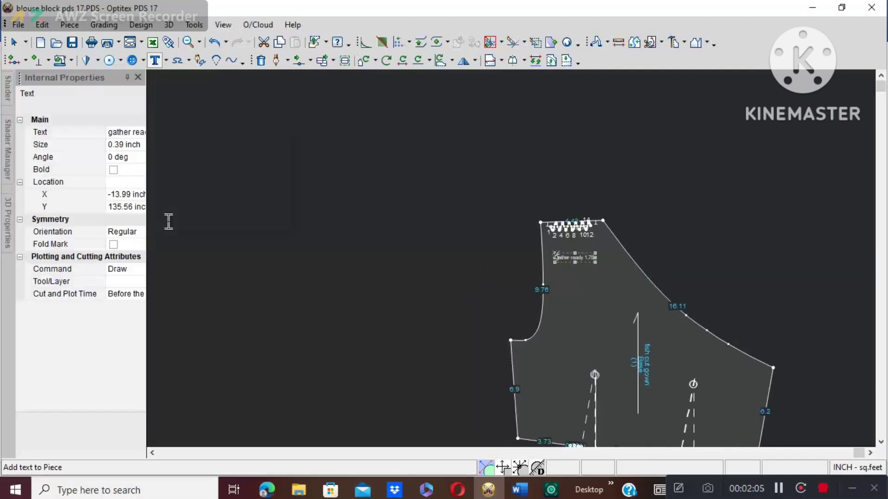
- Make the gather text bold and set its size to 0.5 inch
left_click(113, 169)
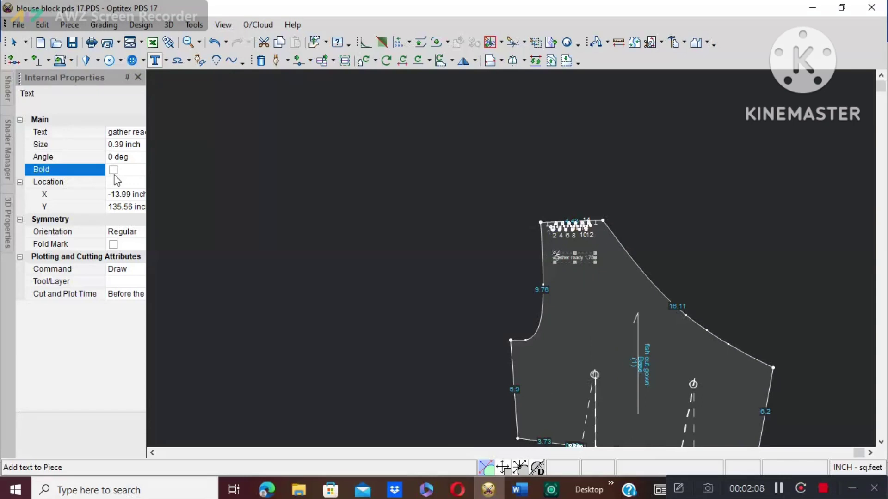
left_click(126, 145)
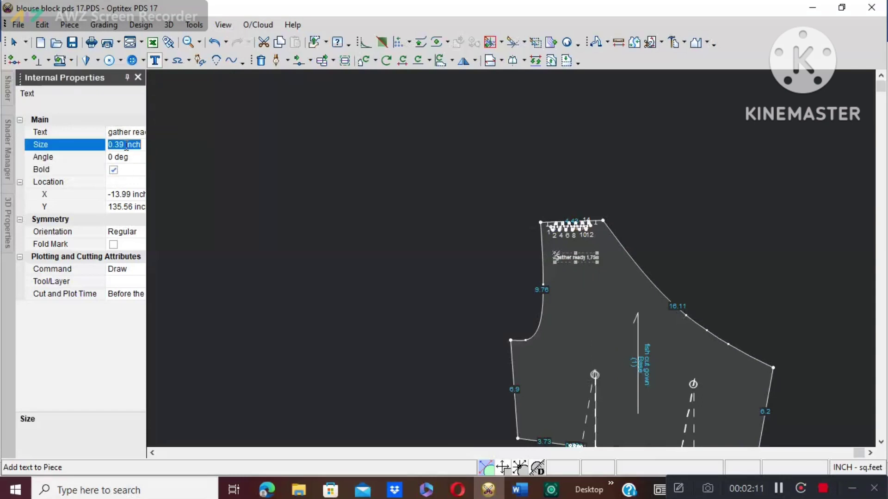
key("BackSpace")
key("Return")
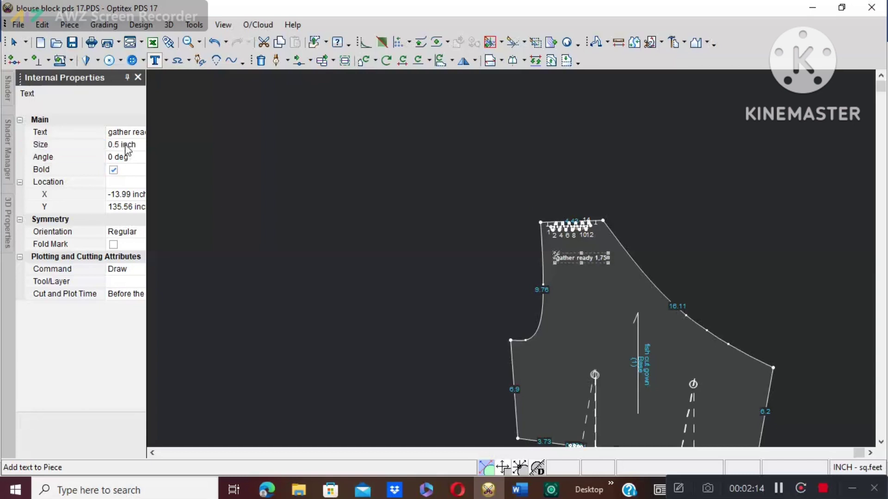
left_click(137, 78)
right_click(497, 196)
left_click(534, 206)
- Move the other bodice piece beside the gathered one and add a notch on its shoulder edge 0.5 inch from the previous point
scroll(533, 206, "down", 3)
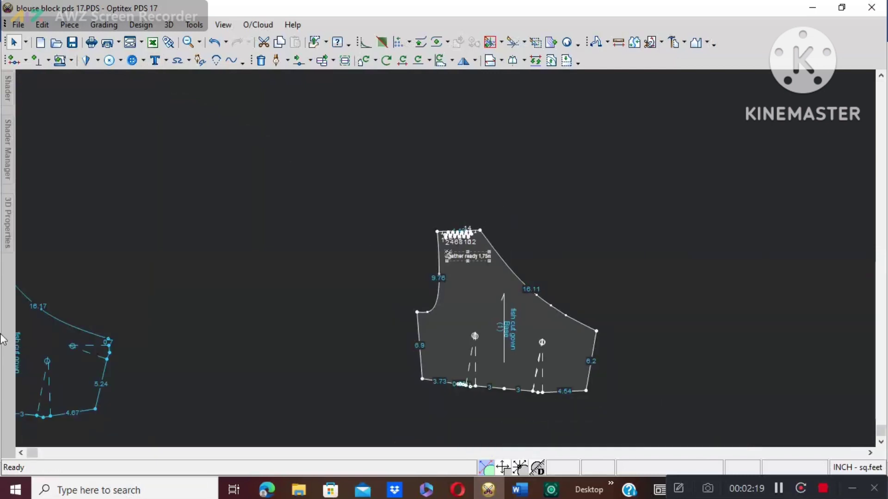
left_click_drag(44, 341, 289, 192)
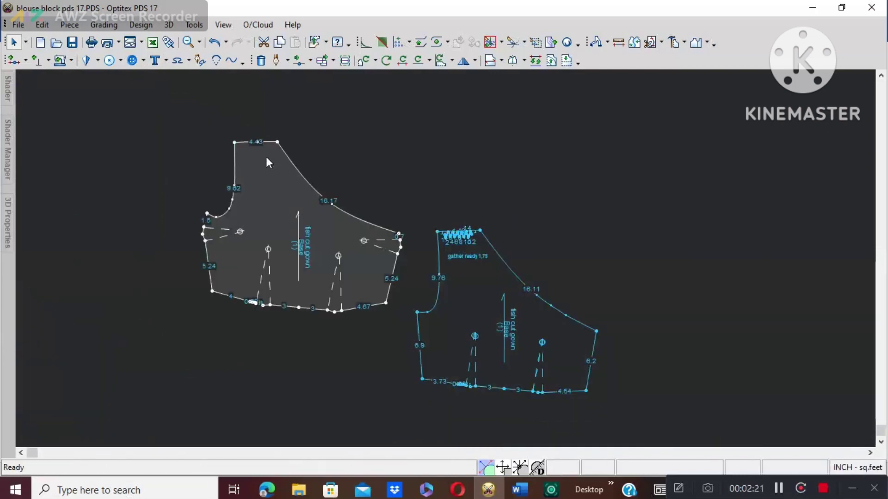
scroll(446, 265, "up", 2)
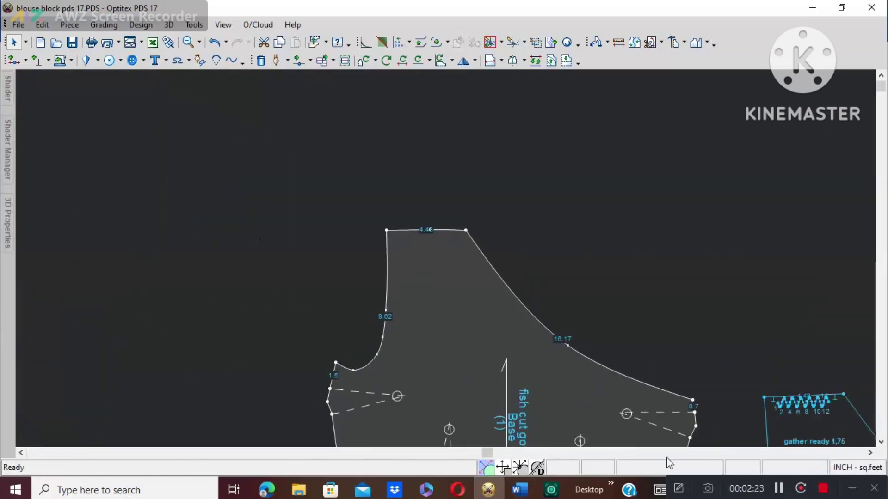
left_click(36, 61)
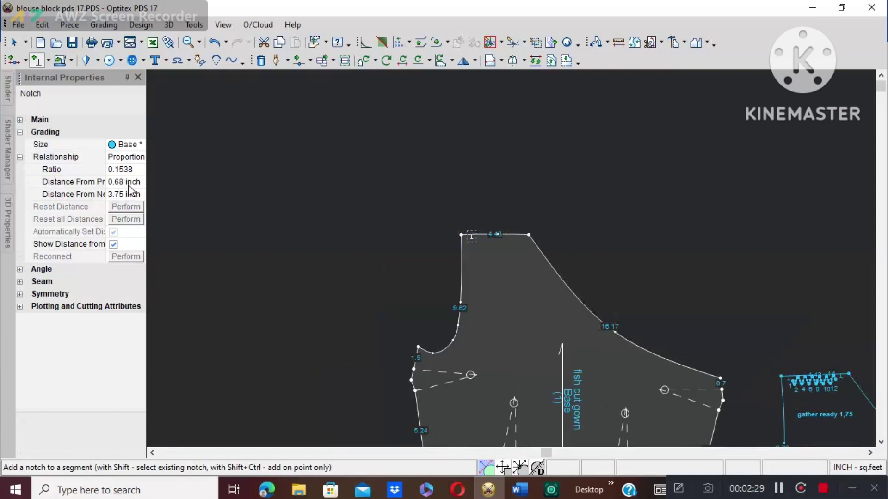
left_click(129, 185)
key("BackSpace")
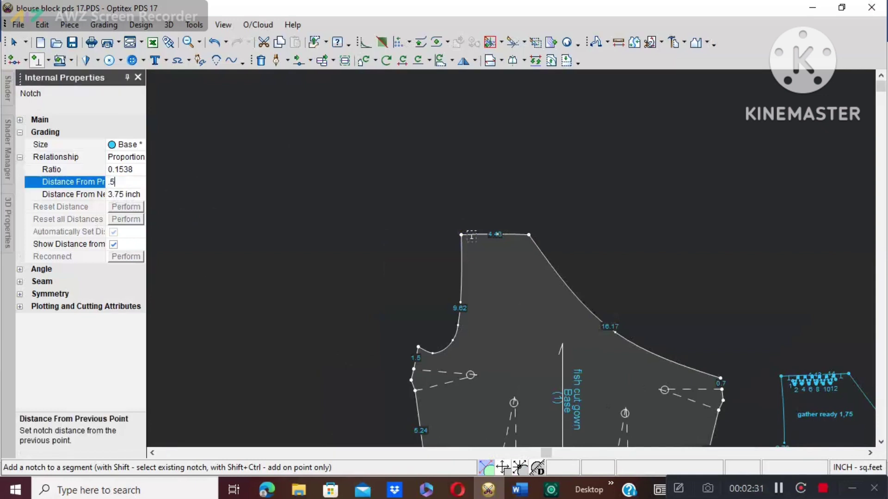
key("Return")
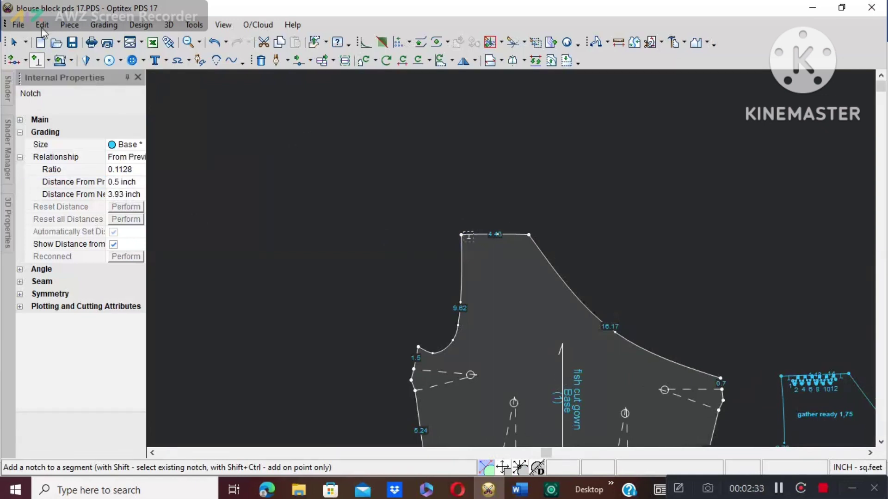
- Add a second notch near the neckline end of this shoulder edge, 0.5 inch from the next point
left_click(518, 235)
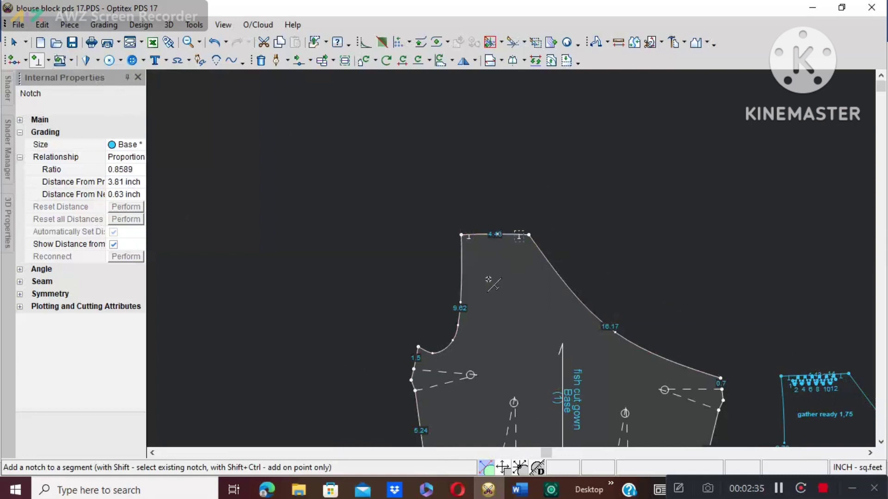
left_click(125, 195)
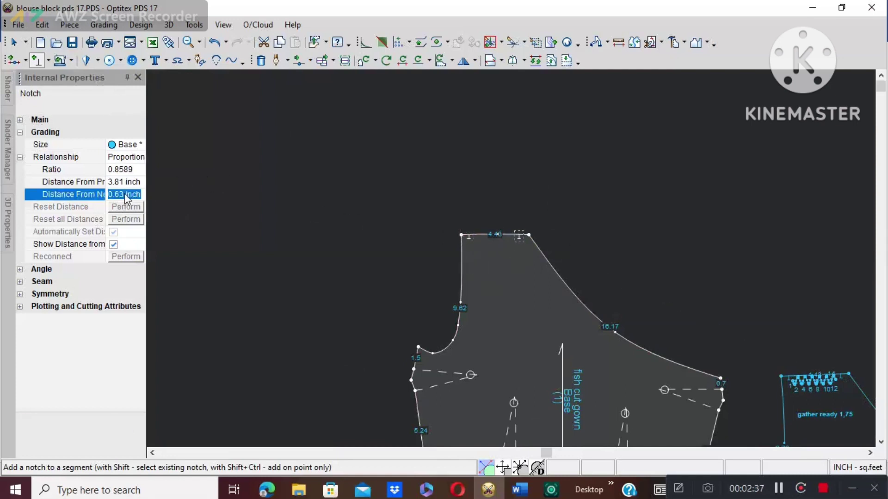
key("BackSpace")
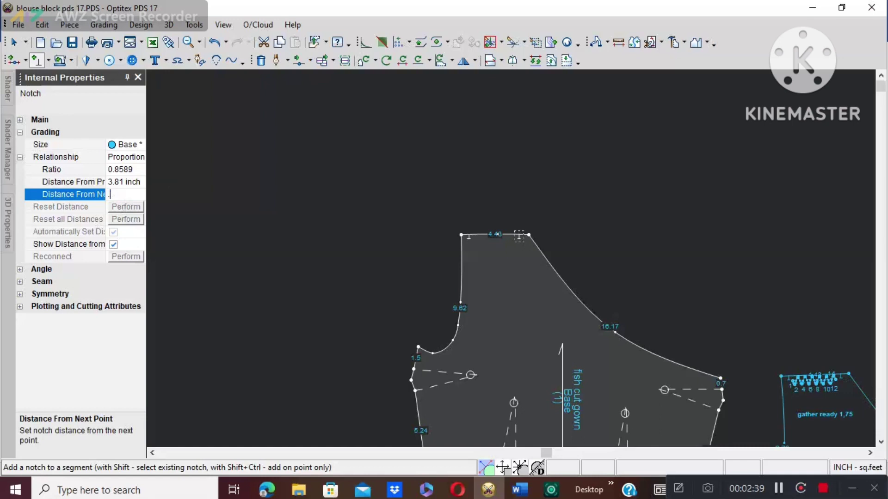
type(".5")
key("Return")
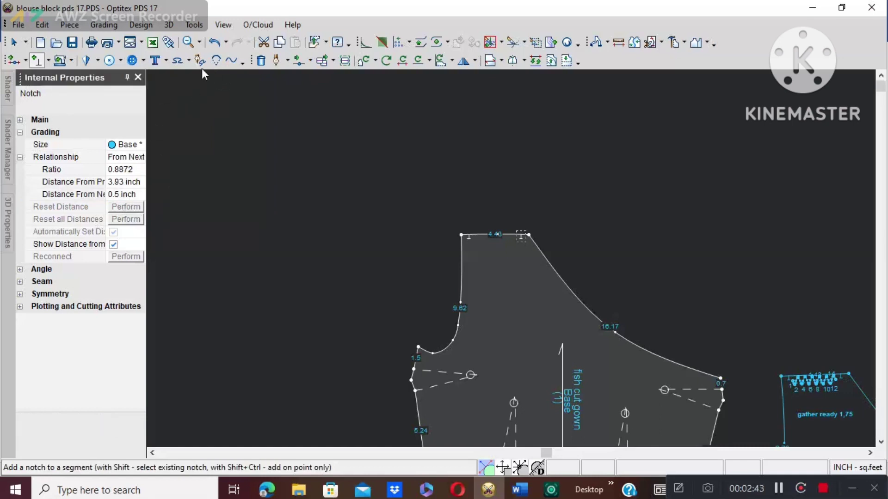
left_click(138, 78)
- Place a wave line just below the shoulder edge, running from under the first notch to under the second
left_click(231, 60)
left_click(398, 250)
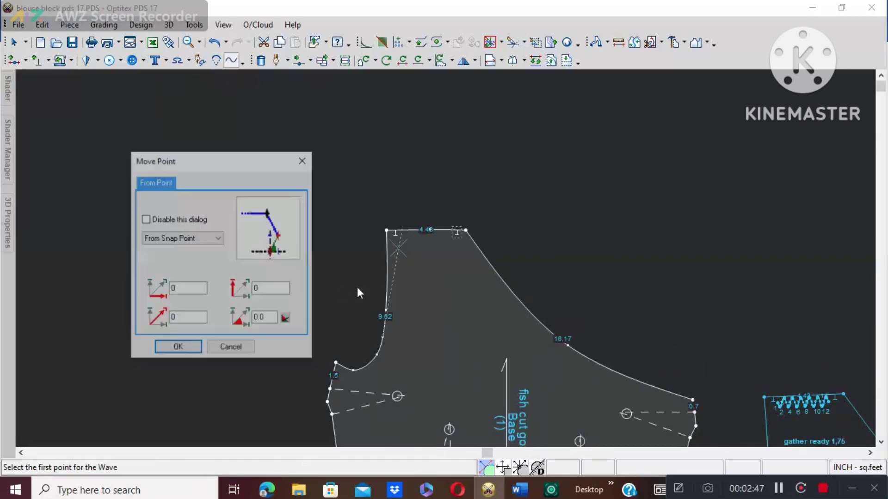
left_click(175, 349)
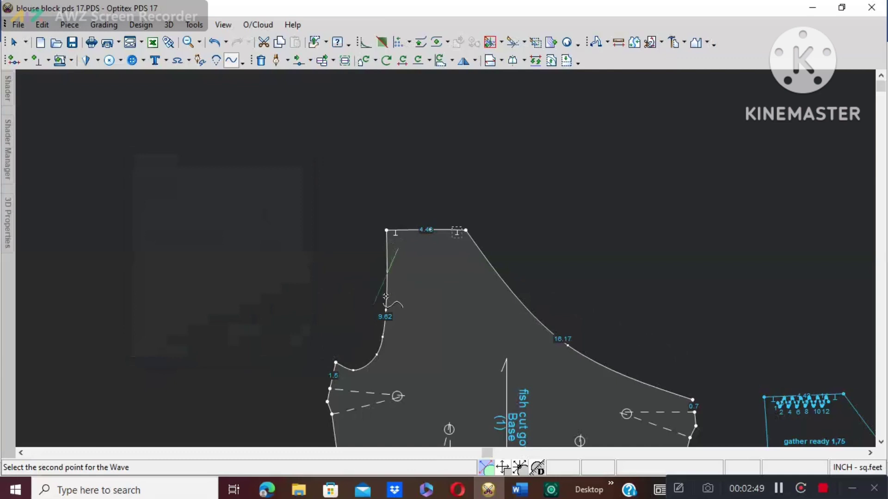
left_click(462, 248)
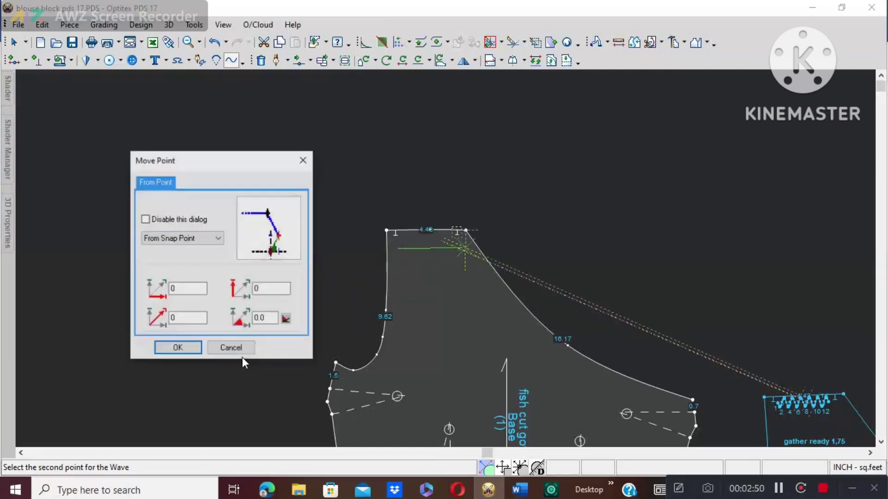
left_click(174, 349)
left_click(416, 338)
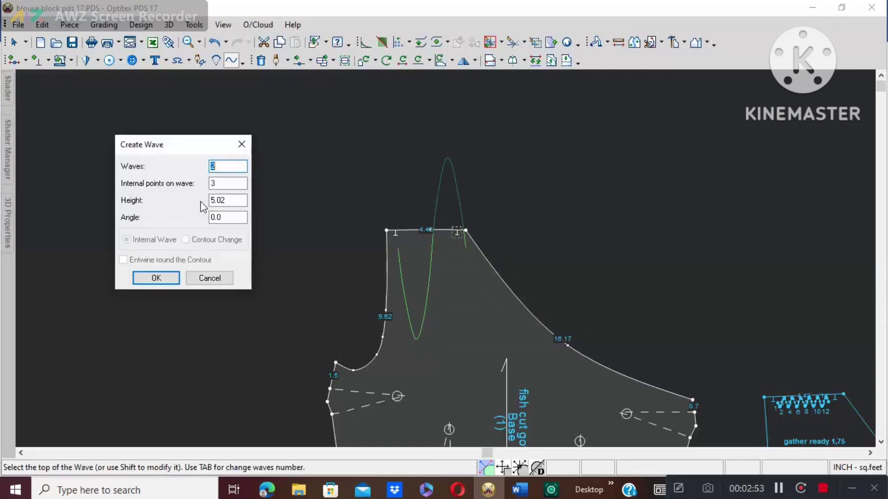
- Create the gathering wave with 22 waves and a height of 1/4
type("22")
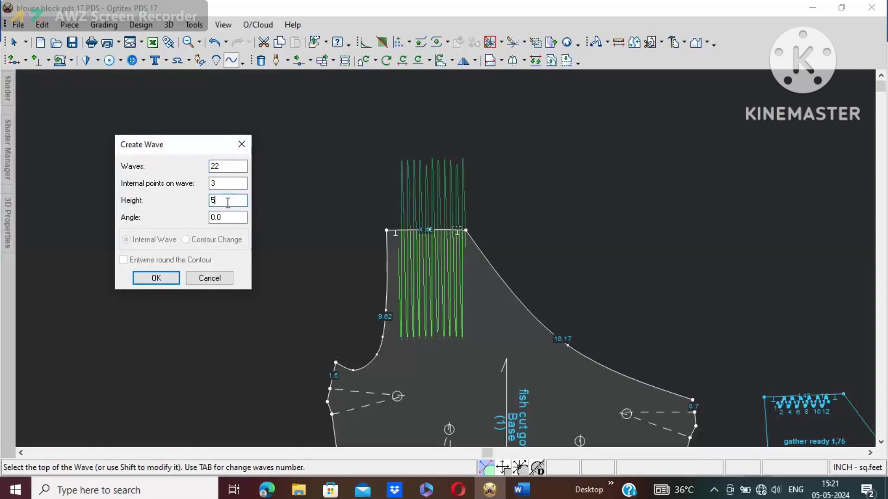
key("BackSpace")
key("BackSpace")
key("BackSpace")
key("BackSpace")
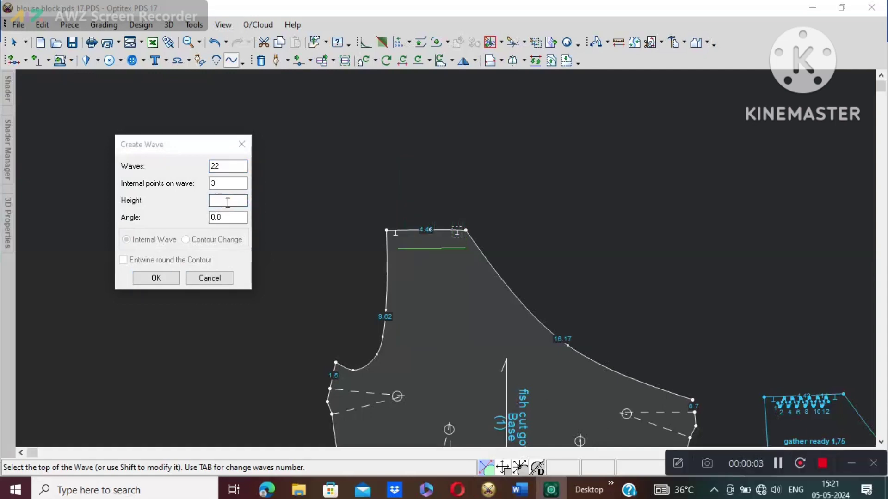
left_click(227, 203)
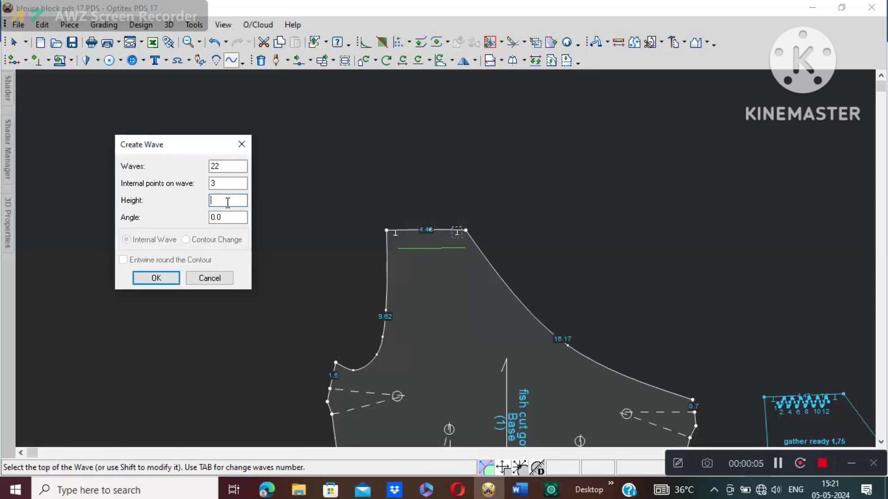
type("1/4")
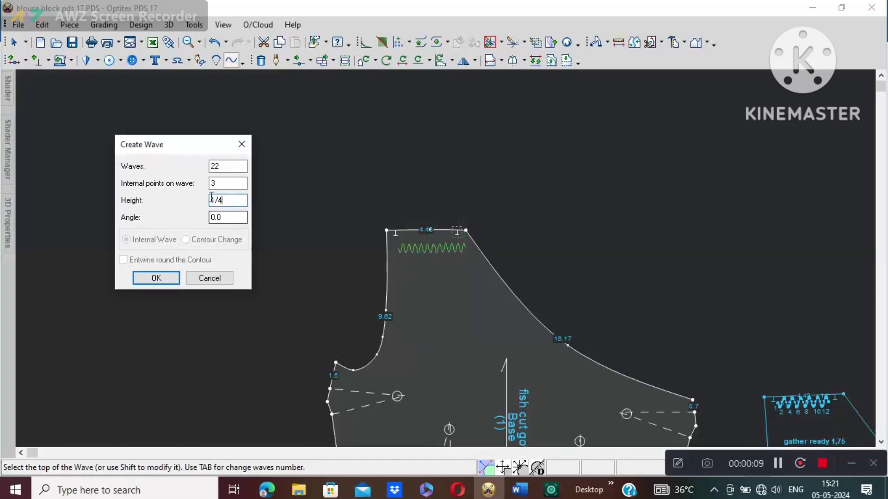
left_click(156, 278)
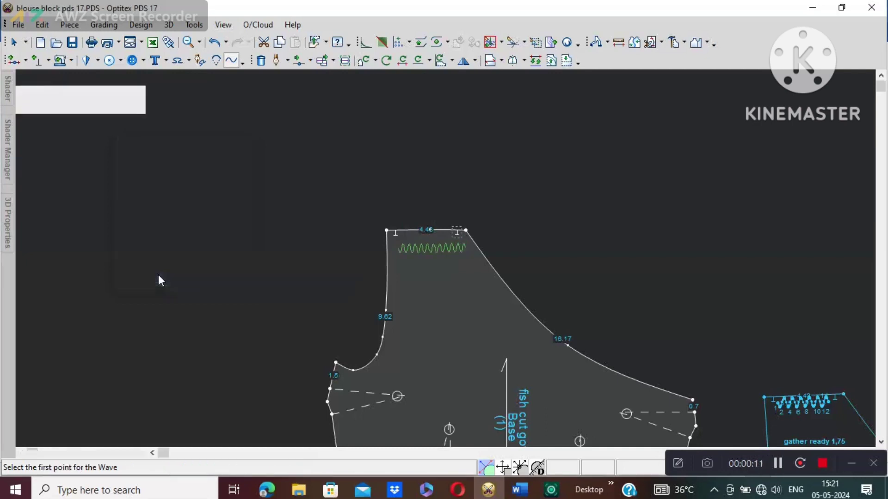
left_click(138, 77)
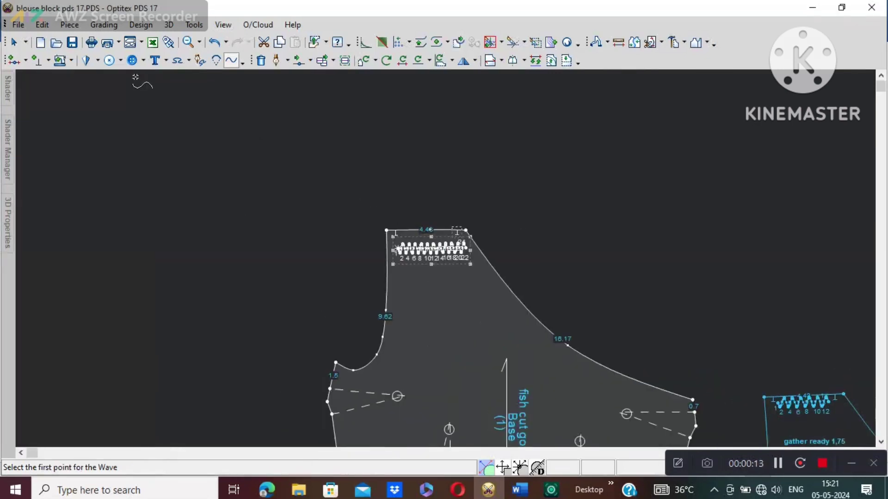
right_click(526, 172)
left_click(579, 181)
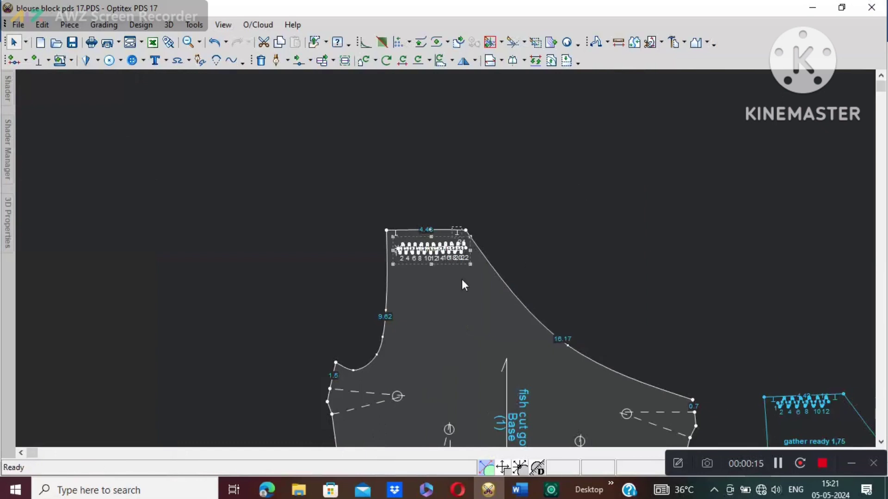
- Try changing the curve and grading options of a point on the gathering wave
scroll(446, 260, "up", 3)
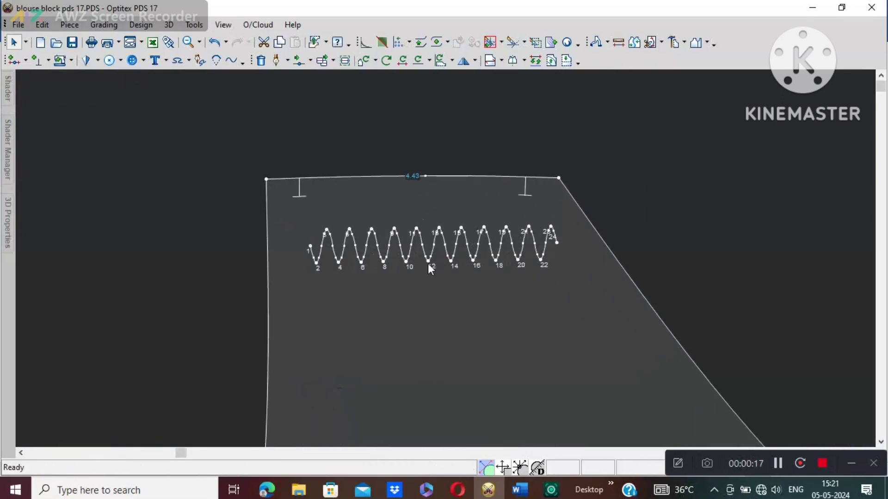
scroll(448, 265, "down", 2)
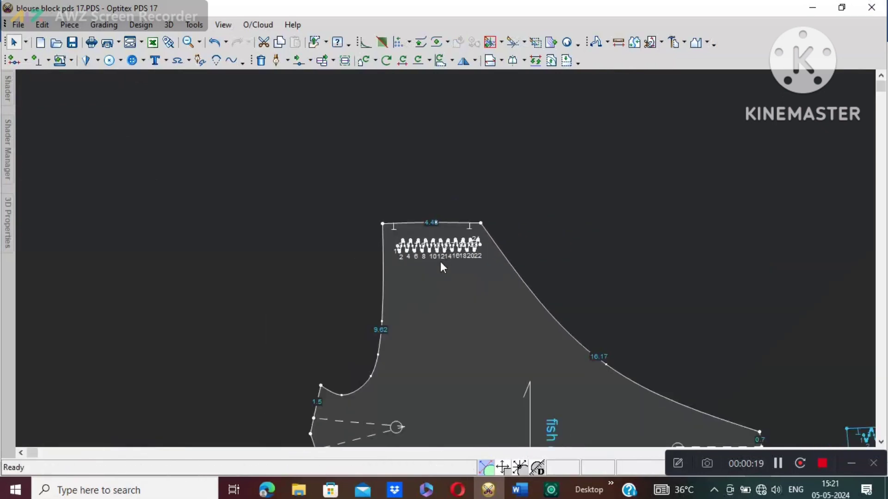
left_click(429, 283)
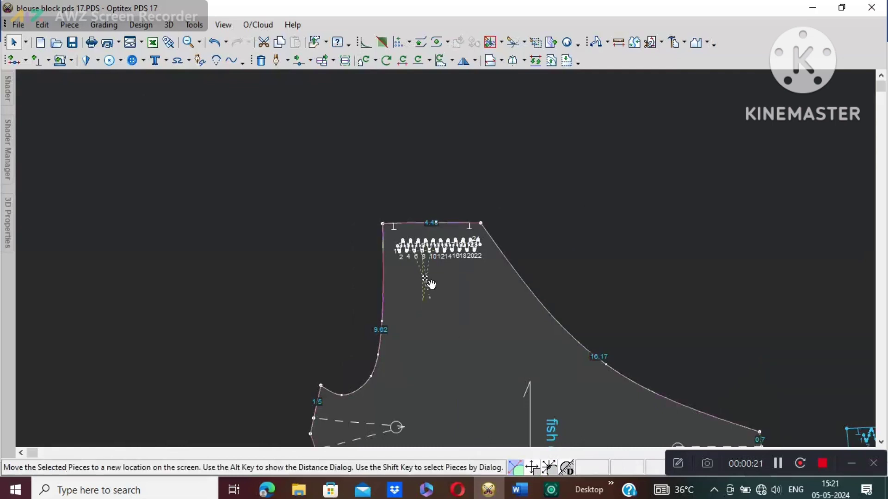
left_click(400, 248)
double_click(404, 249)
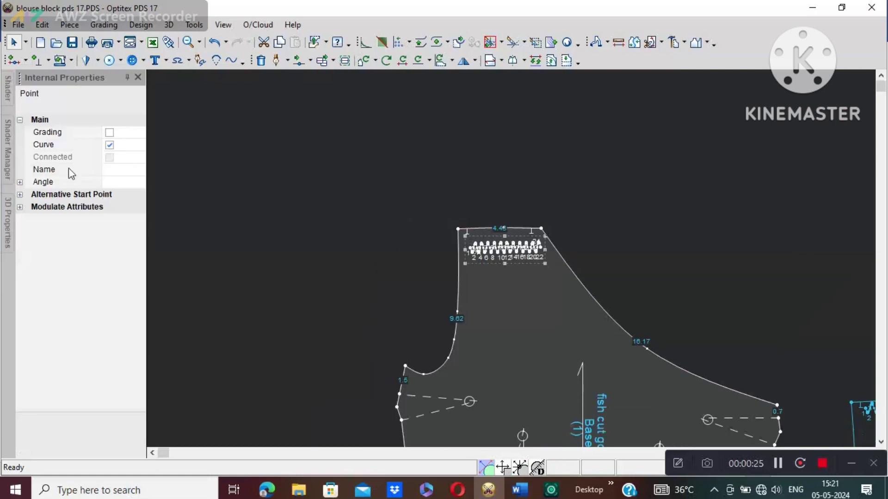
left_click(110, 145)
left_click(109, 133)
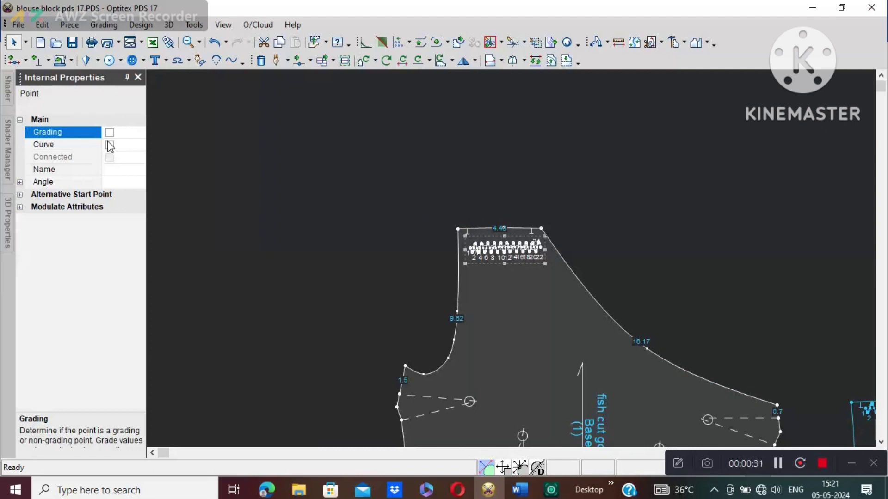
left_click(137, 78)
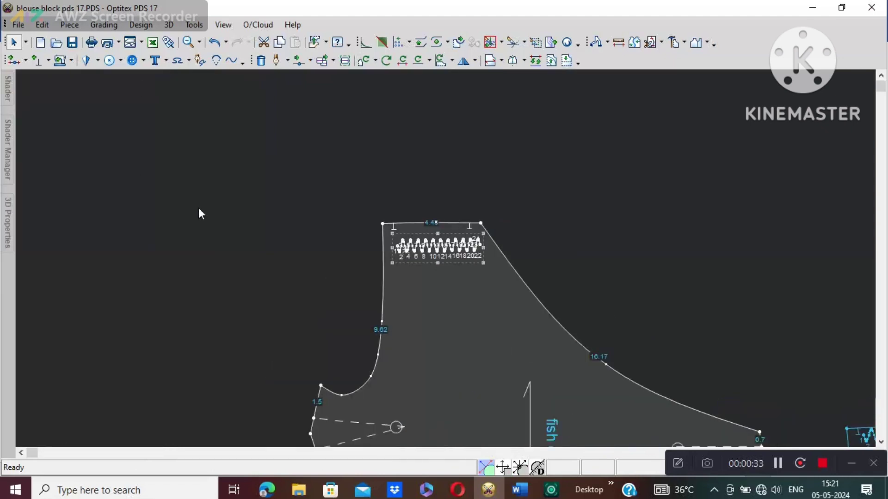
- Add the text "gather ready 1.75" on the piece just below the new gathering wave
left_click(454, 298)
left_click(154, 60)
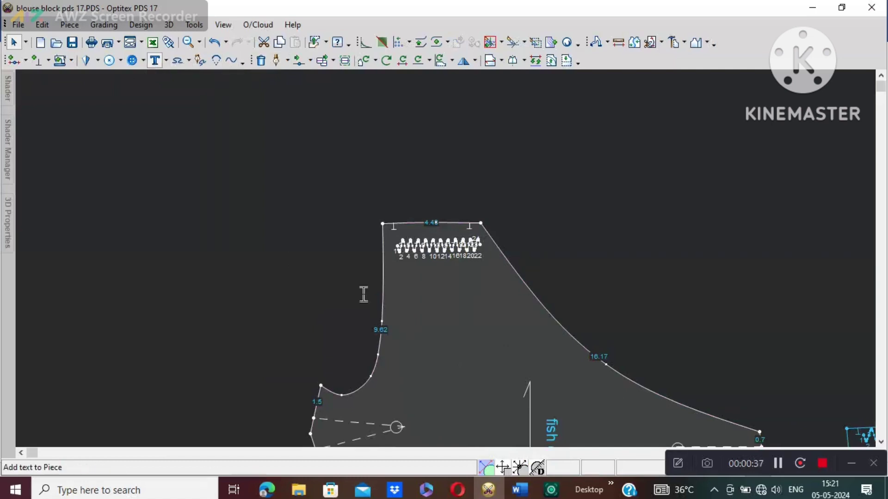
left_click(403, 282)
left_click(140, 260)
type("gather ready")
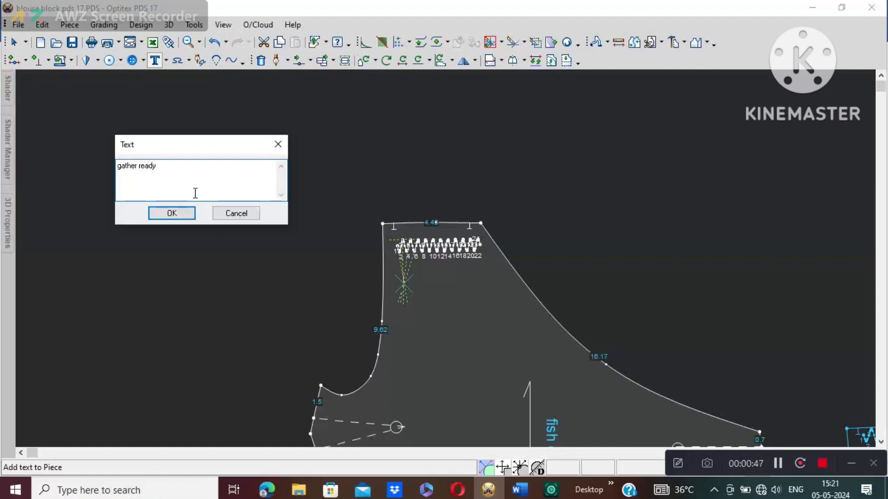
type("1.75")
left_click(171, 212)
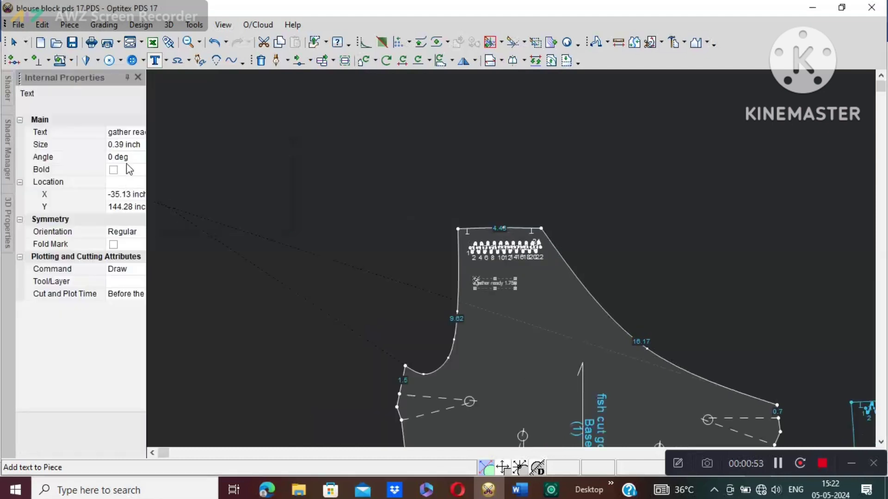
- Set the size of the "gather ready 1.75" text to 0.5 inch and make it bold
left_click(127, 148)
type(".7")
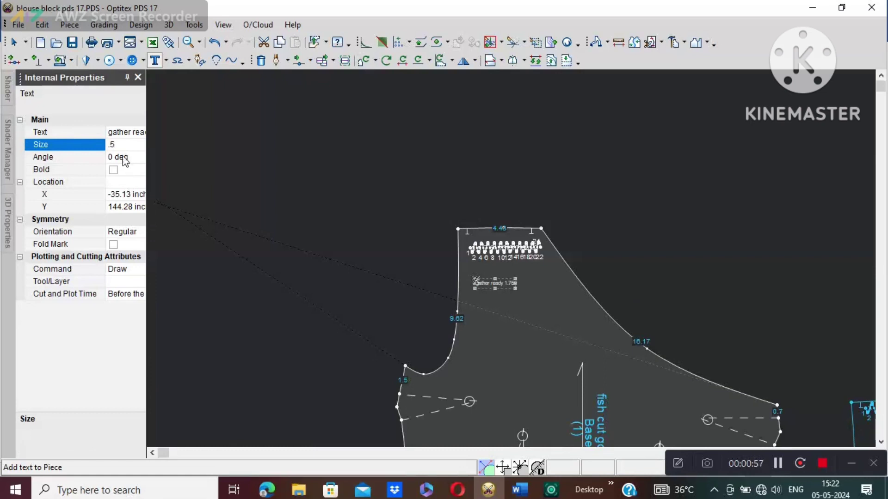
type("5")
left_click(113, 170)
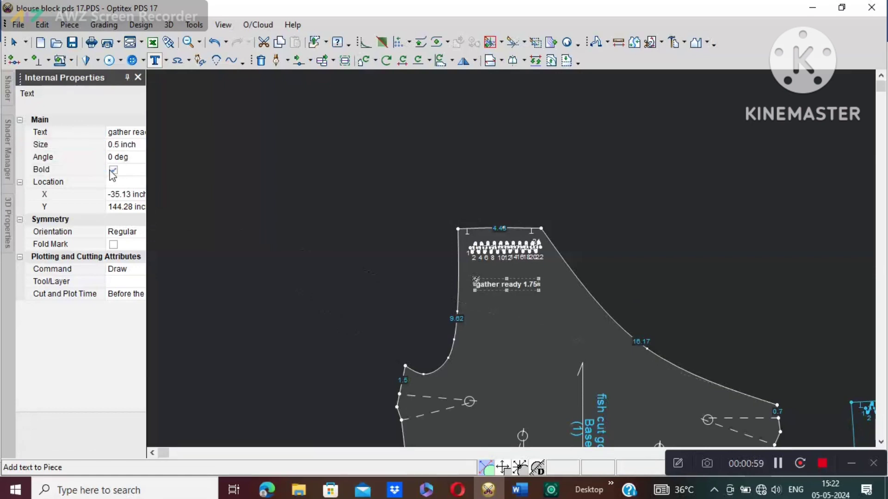
left_click(137, 77)
right_click(594, 174)
left_click(617, 184)
- Arrange the two gathered bodice pieces side by side in the working area
scroll(446, 259, "down", 3)
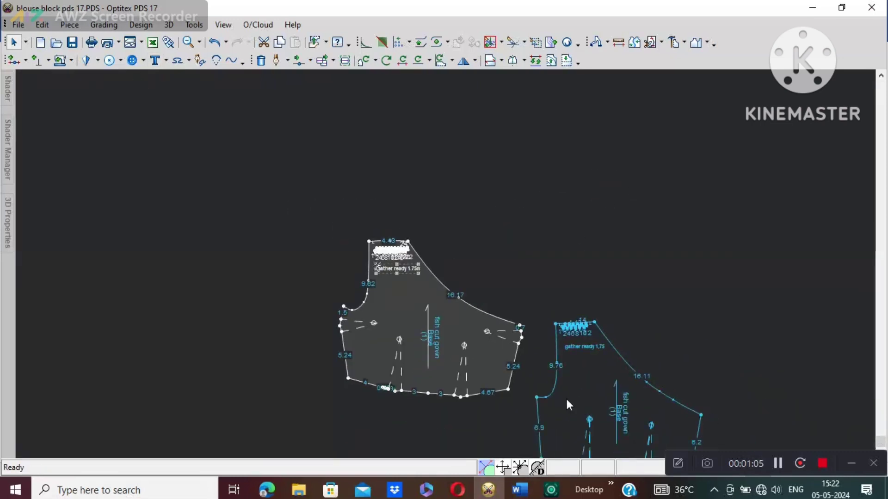
scroll(560, 393, "up", 2)
scroll(445, 257, "down", 1)
scroll(445, 260, "up", 2)
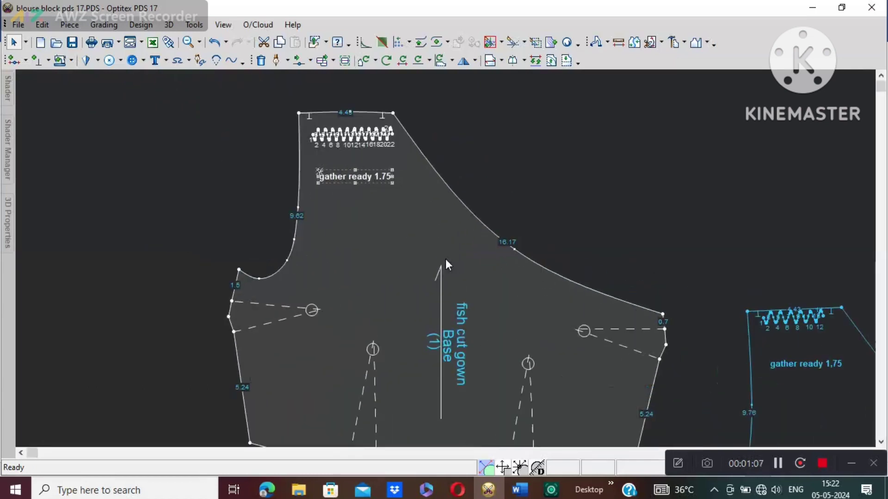
scroll(446, 260, "down", 2)
left_click_drag(614, 346, 647, 205)
left_click_drag(422, 262, 292, 203)
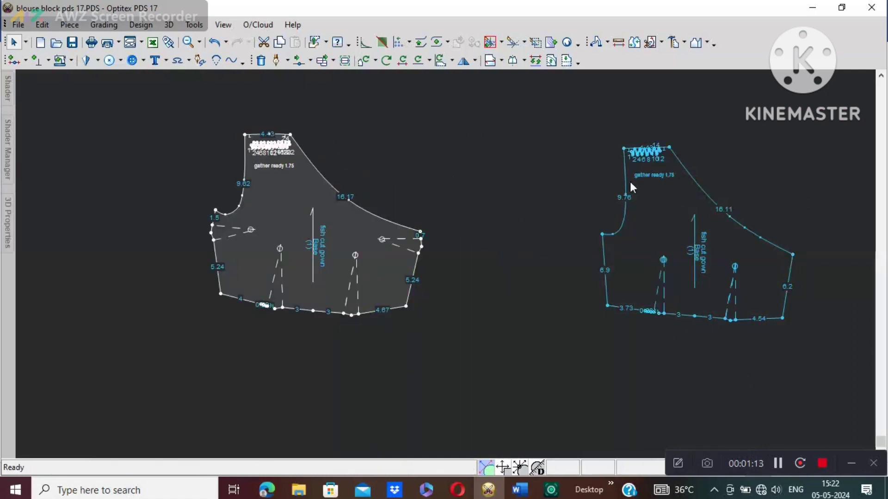
left_click_drag(661, 208, 553, 186)
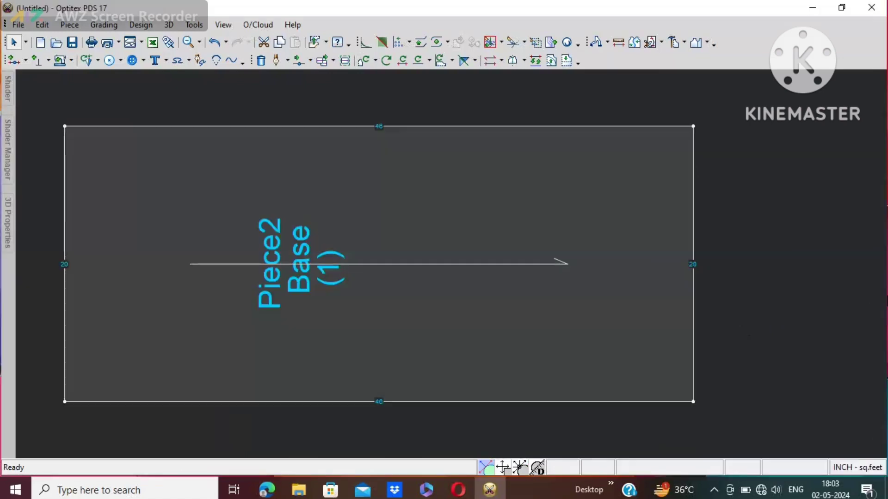
- Create a line parallel to the rectangle's right 20 inch edge at a distance of 7 inches, with connected points on the contour
left_click_drag(764, 451, 770, 477)
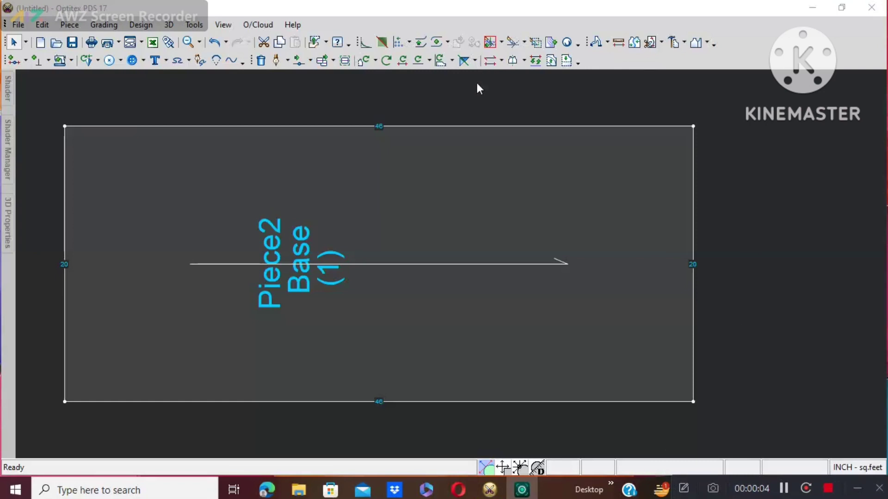
left_click(550, 65)
left_click(694, 126)
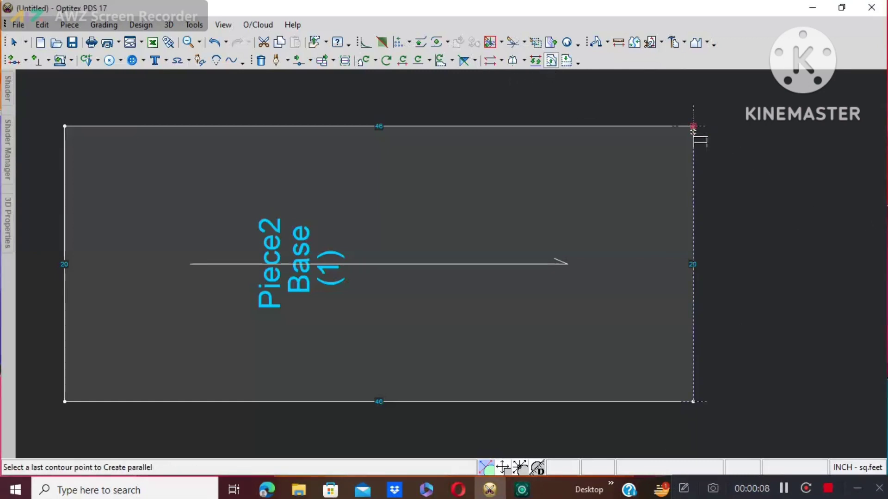
left_click(693, 401)
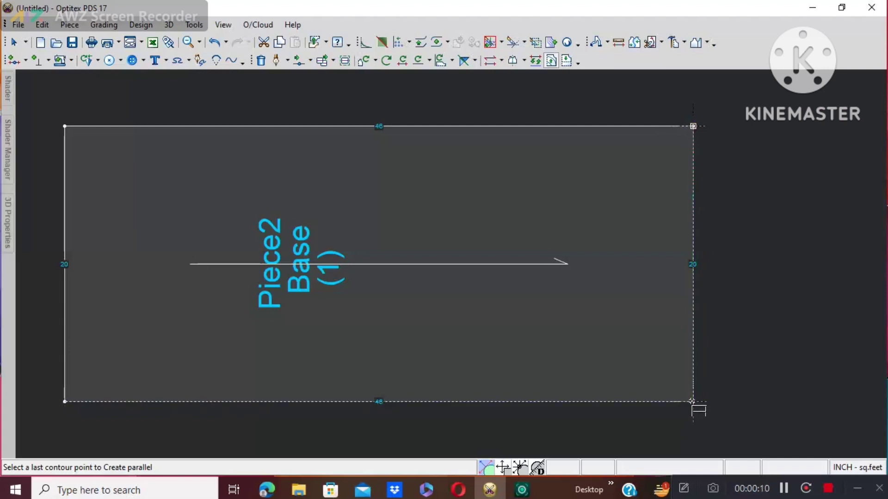
type("7")
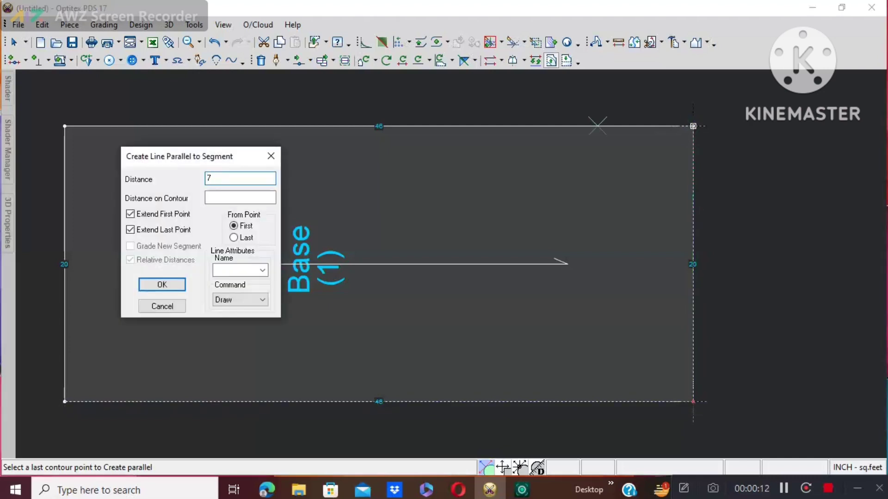
left_click(162, 284)
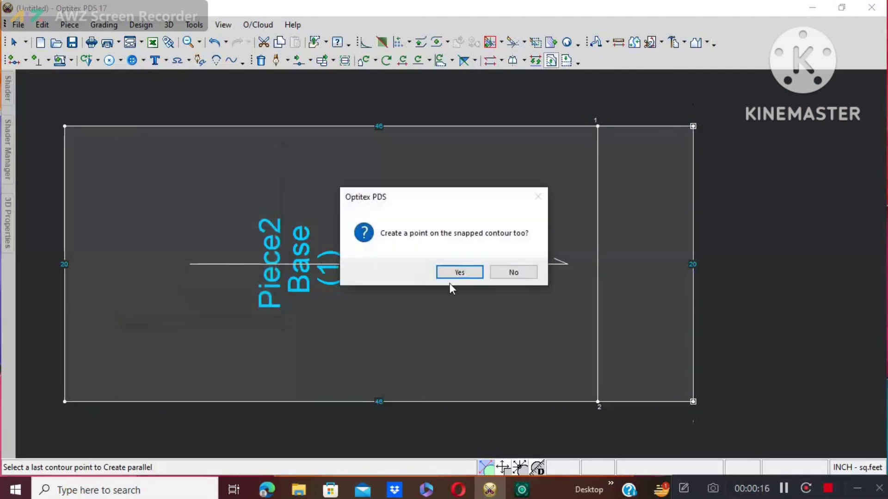
left_click(463, 273)
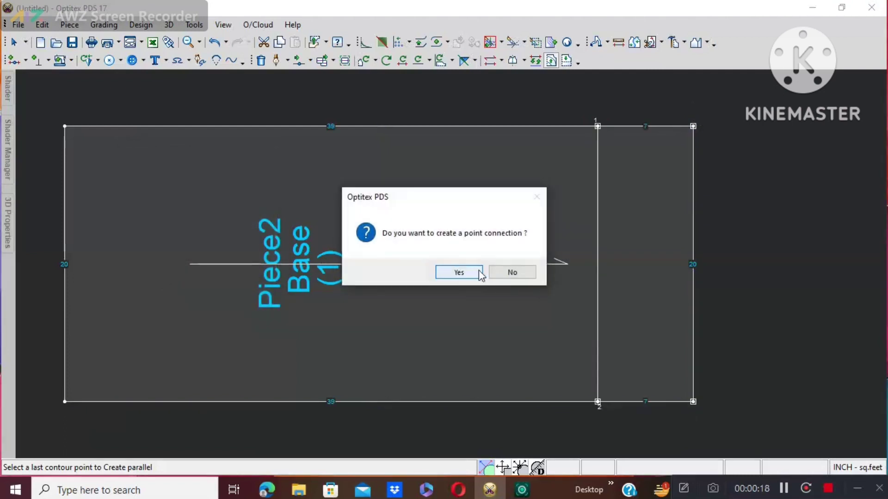
left_click(459, 272)
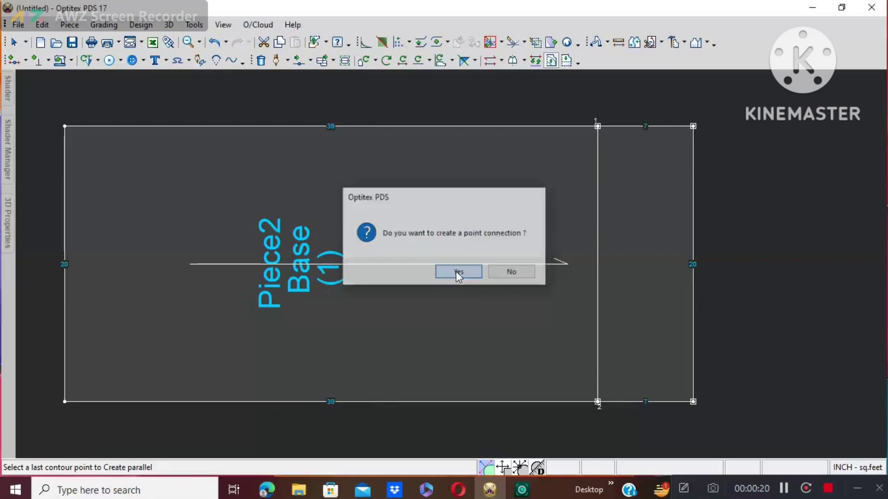
- Create a line parallel to the rectangle's right 20 inch edge at a distance of 19 inches, without creating points on the snapped contour
left_click(693, 125)
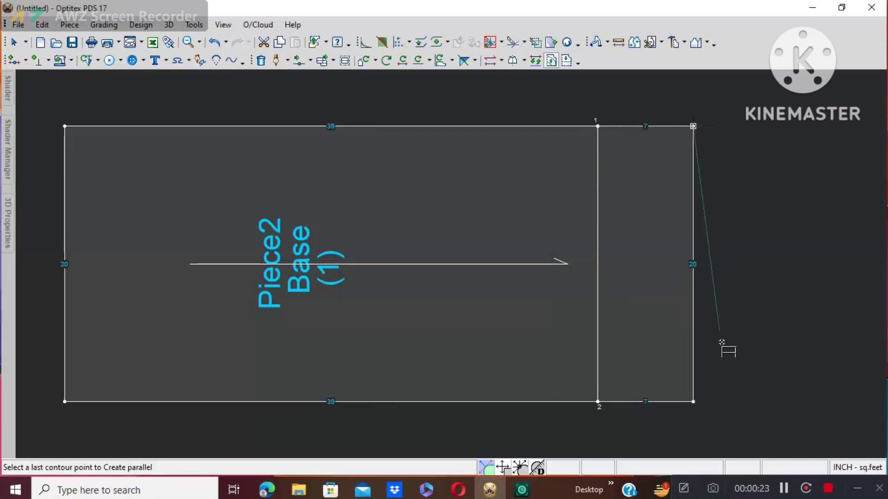
left_click(693, 402)
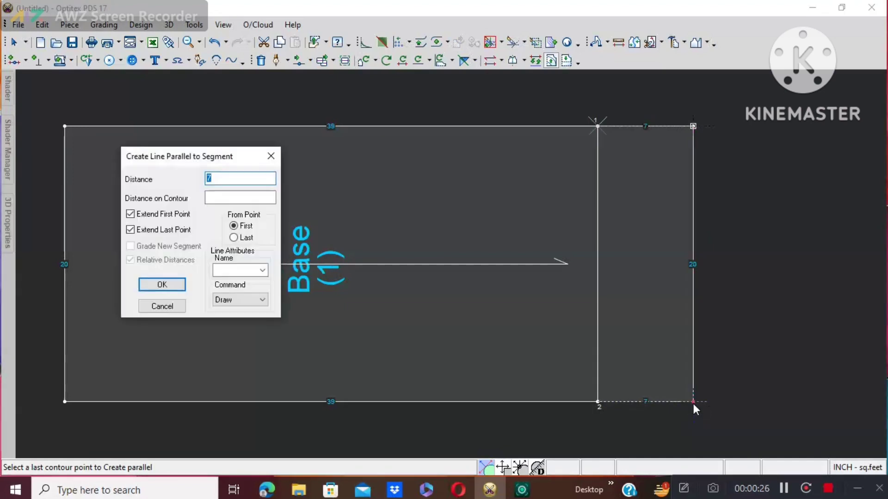
type("19")
left_click(169, 287)
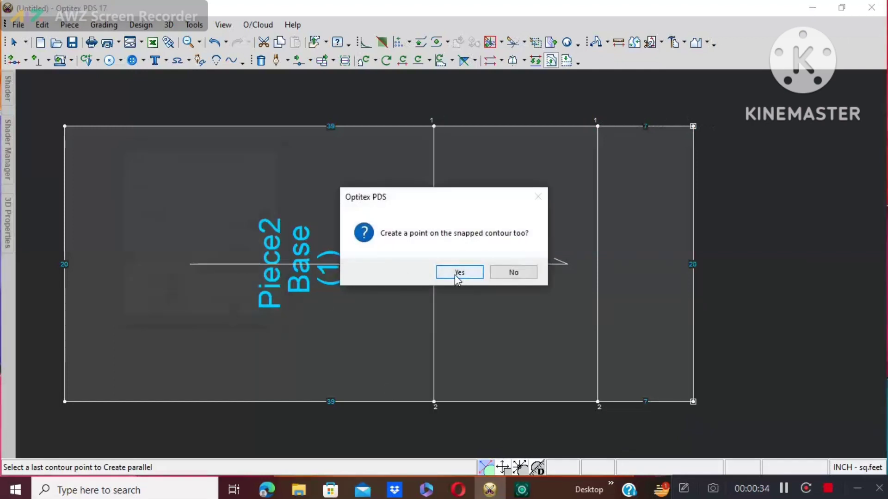
left_click(511, 272)
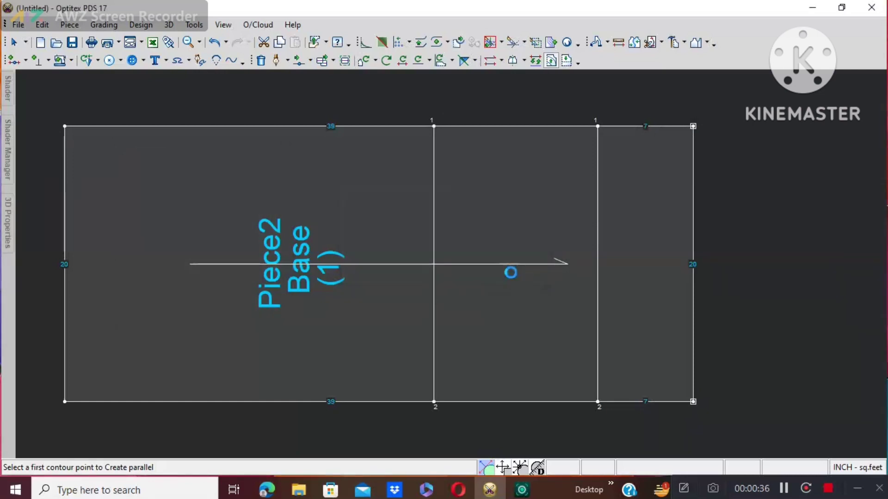
right_click(511, 272)
left_click(527, 37)
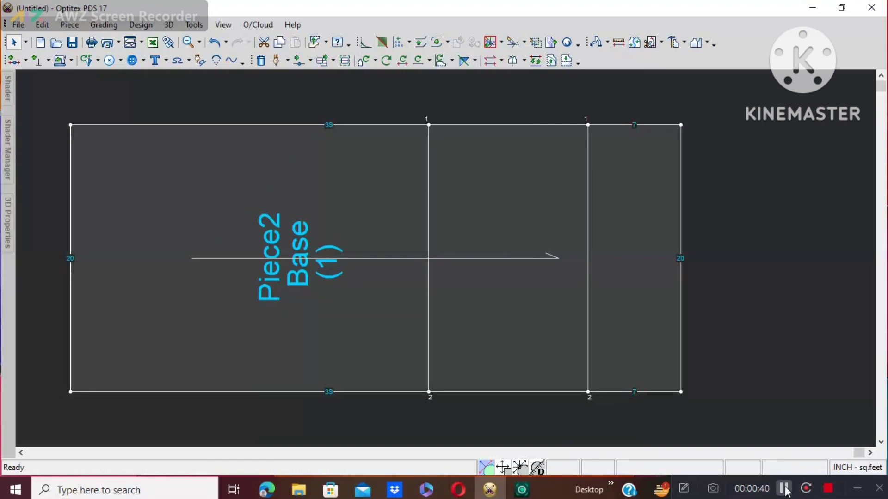
left_click(785, 487)
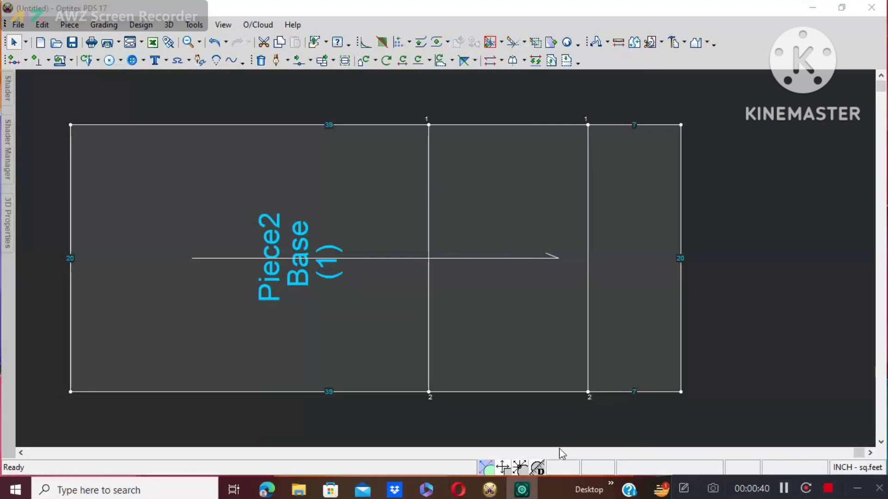
- Start a new dart with its first point on the rectangle's right edge, 3.5 inches from the lower corner
left_click(98, 62)
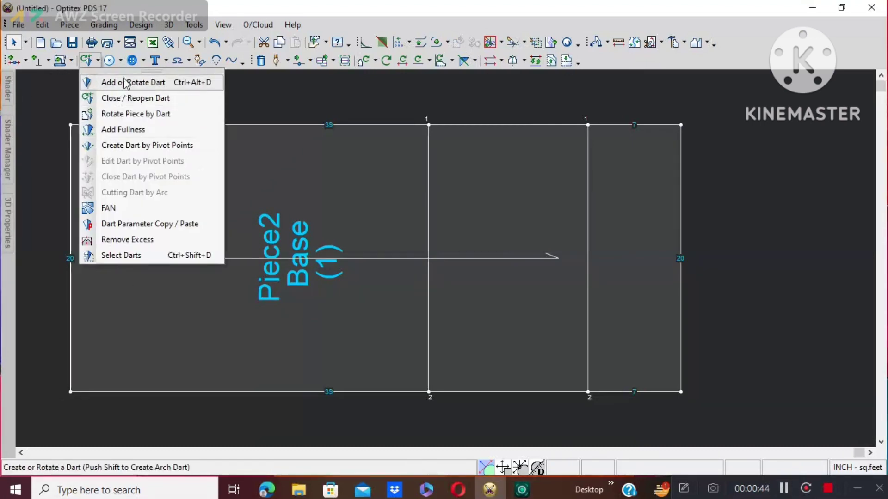
left_click(125, 83)
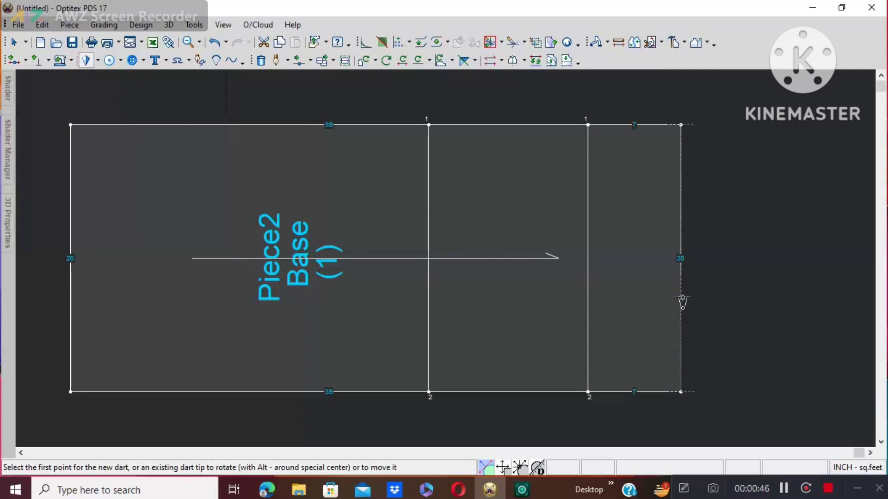
left_click(681, 300)
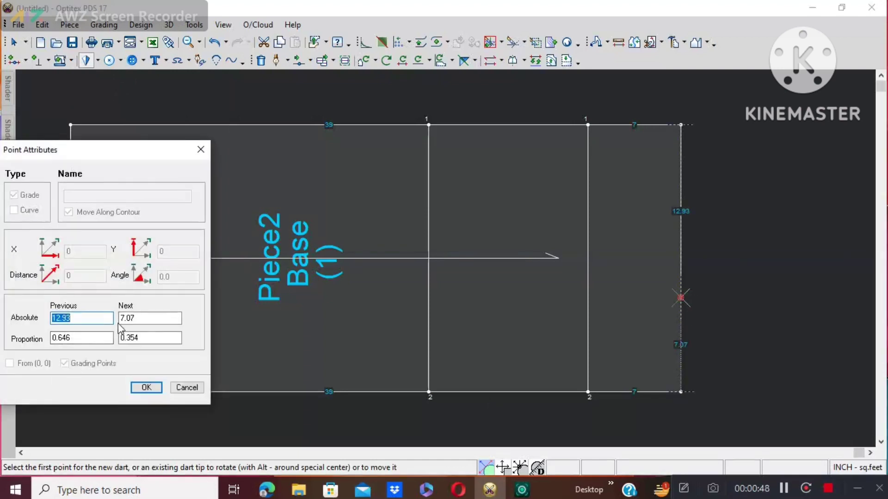
left_click(144, 321)
key("BackSpace")
key("BackSpace")
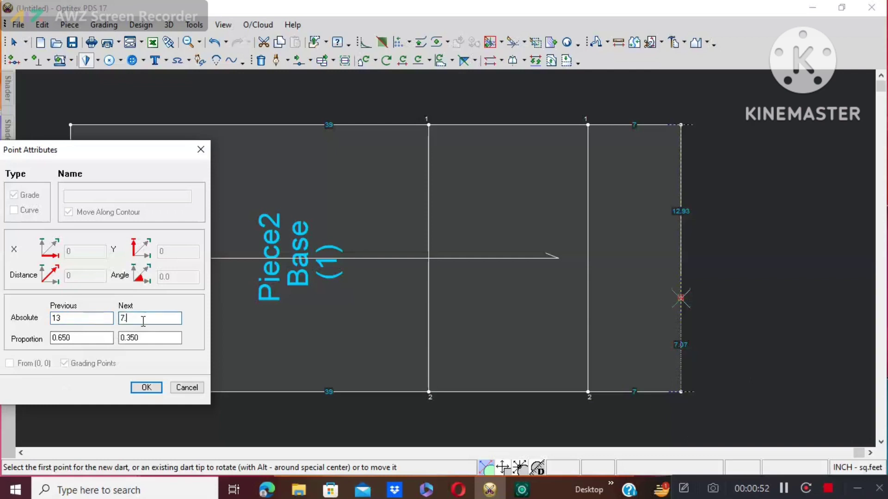
key("BackSpace")
type("3.5")
left_click(146, 388)
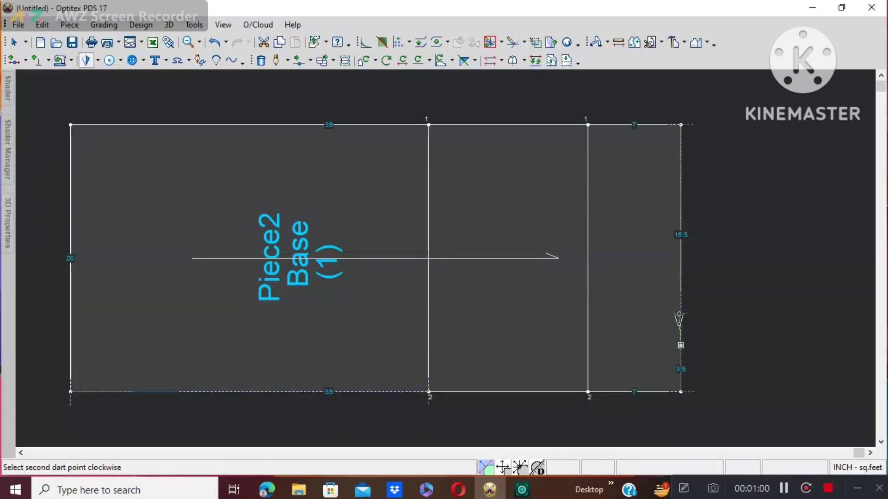
- Place the second dart point 1 inch above the first and set the dart tip near the 7 inch parallel line
left_click(681, 314)
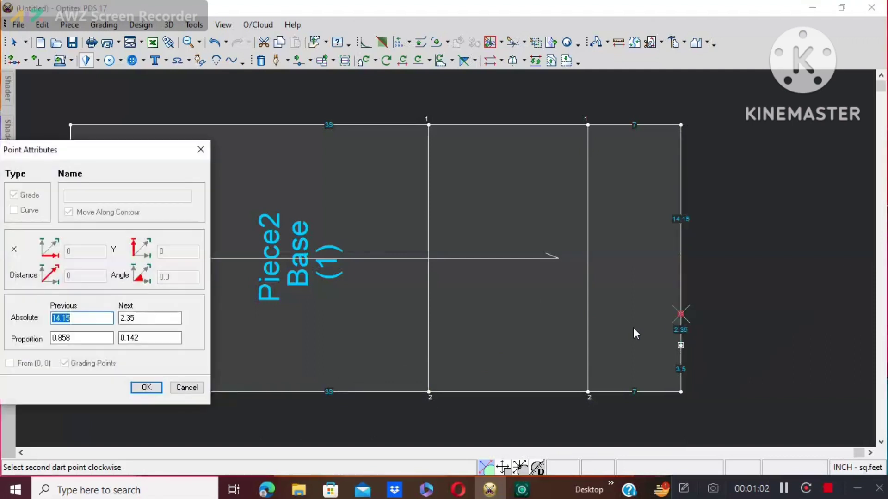
left_click(141, 317)
key("BackSpace")
key("BackSpace")
key("BackSpace")
key("BackSpace")
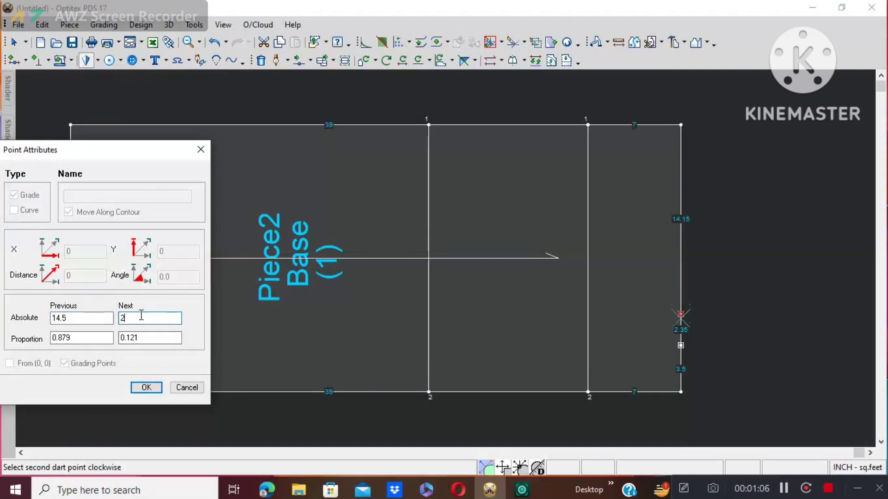
type("1")
left_click(146, 388)
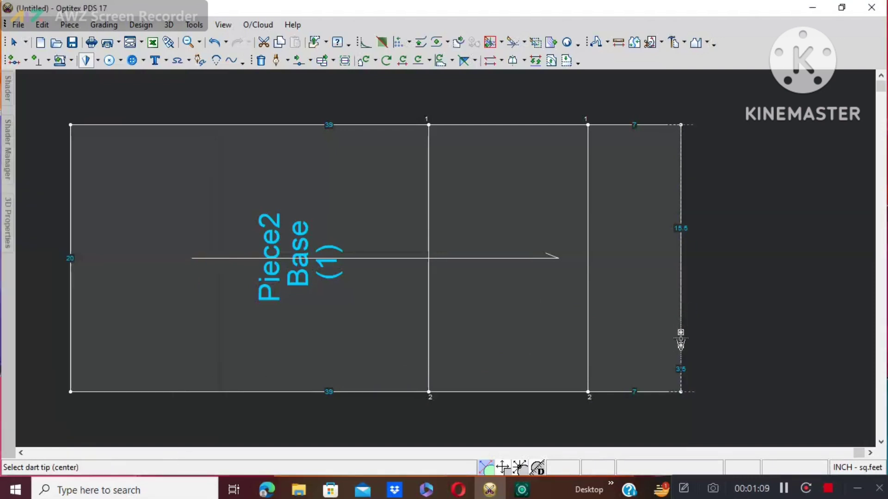
left_click(590, 341)
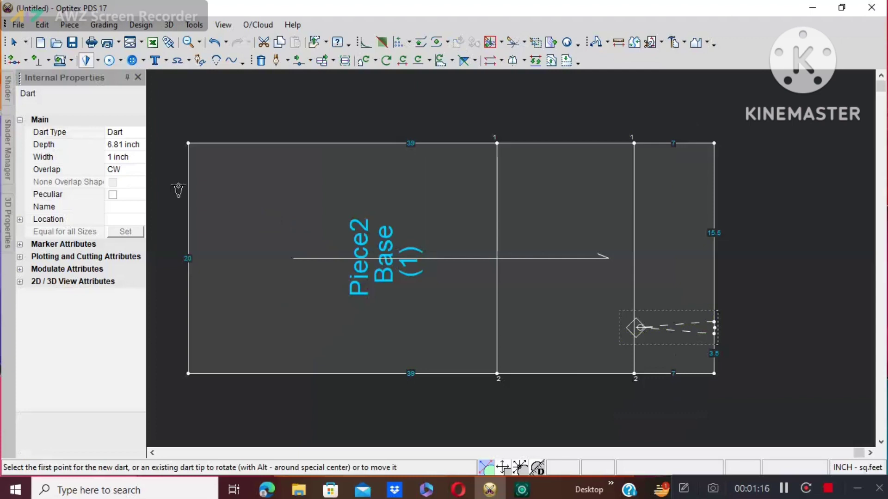
- Set the depth of the new dart to 5 inches
left_click(116, 145)
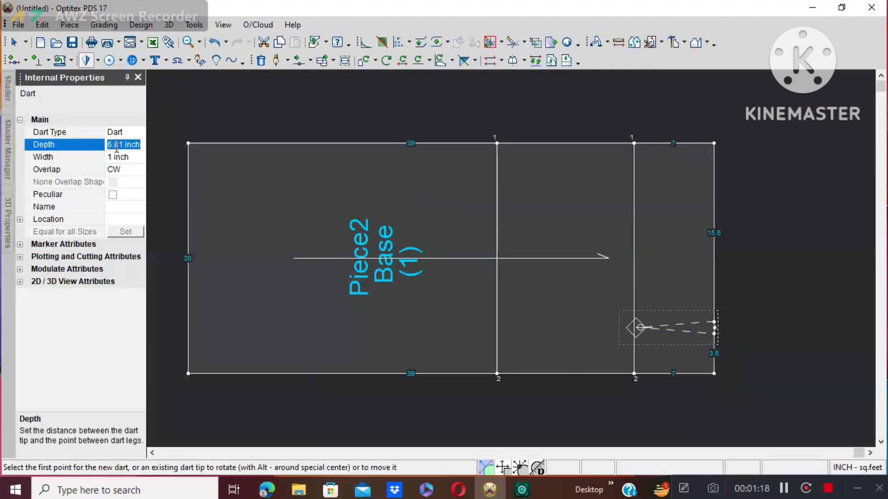
type("5")
left_click(138, 77)
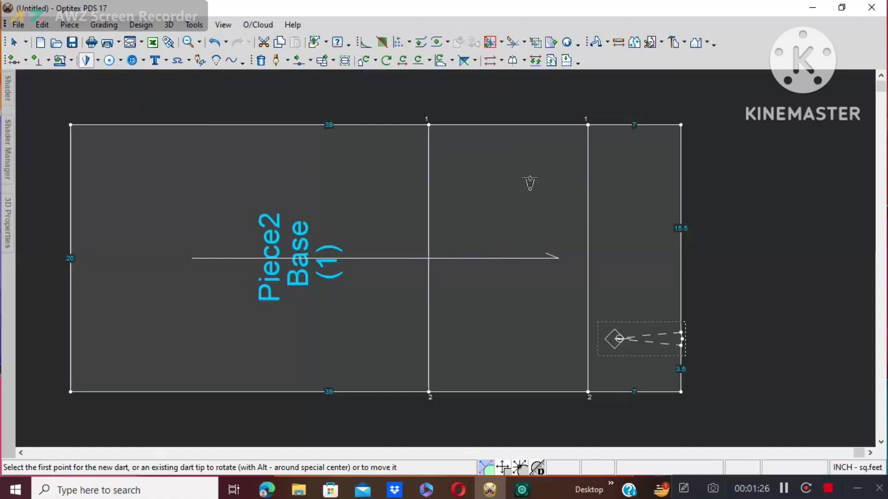
right_click(704, 169)
left_click(724, 174)
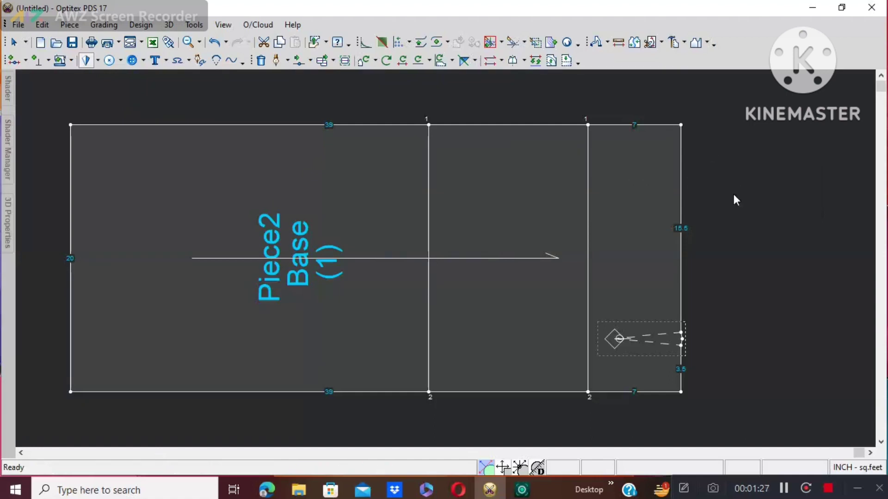
scroll(654, 374, "up", 2)
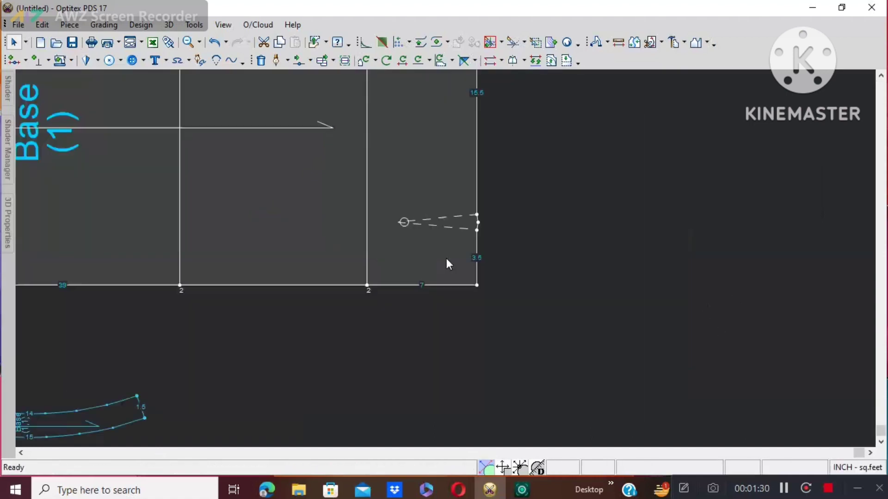
scroll(445, 258, "down", 2)
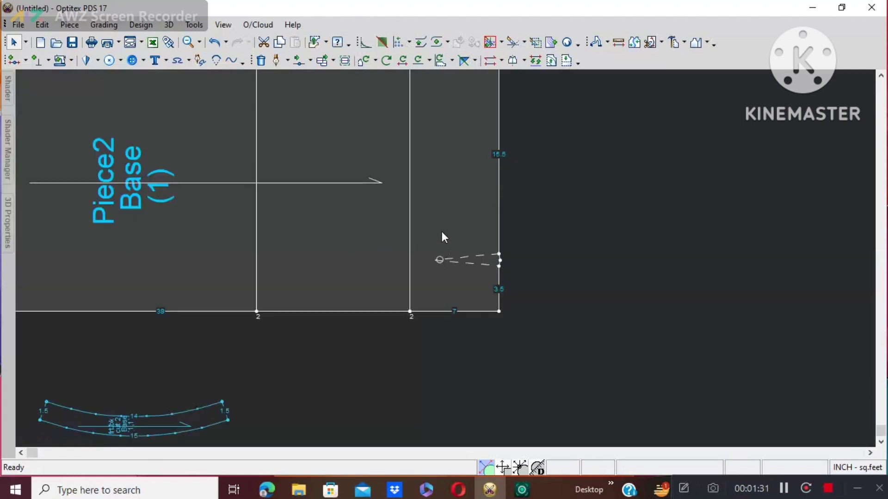
scroll(445, 258, "up", 3)
scroll(446, 259, "down", 2)
scroll(446, 259, "down", 1)
left_click_drag(462, 252, 533, 246)
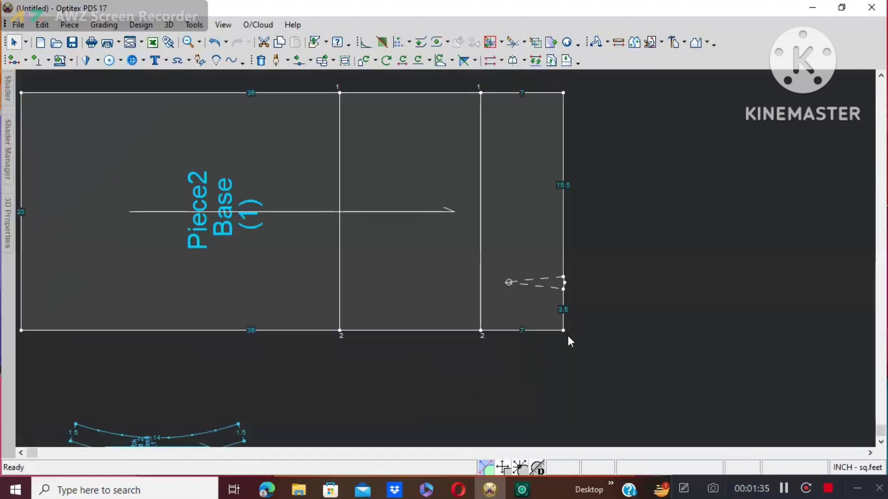
- Add a point on the rectangle's right edge, 4 inches above the dart
left_click(14, 60)
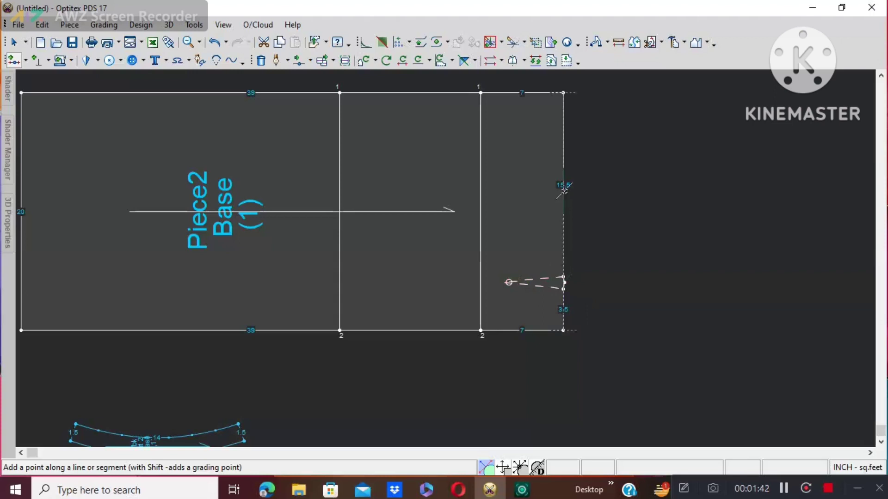
left_click(563, 189)
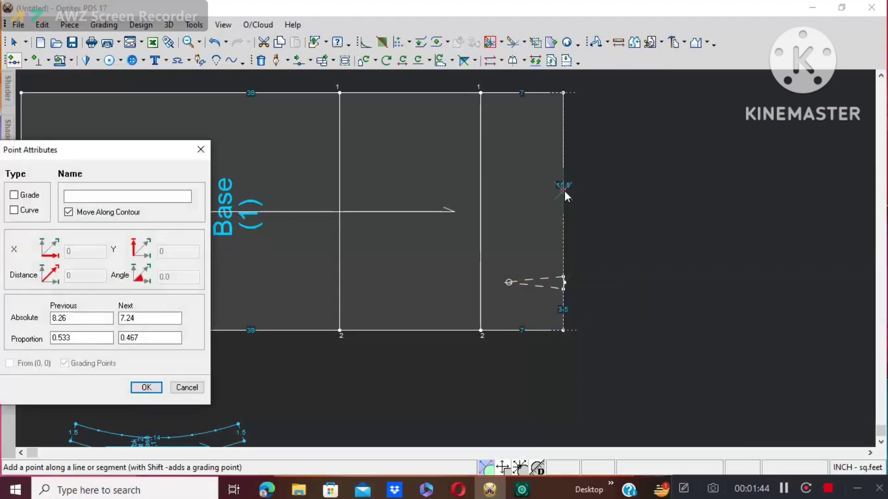
left_click(137, 320)
key("BackSpace")
key("BackSpace")
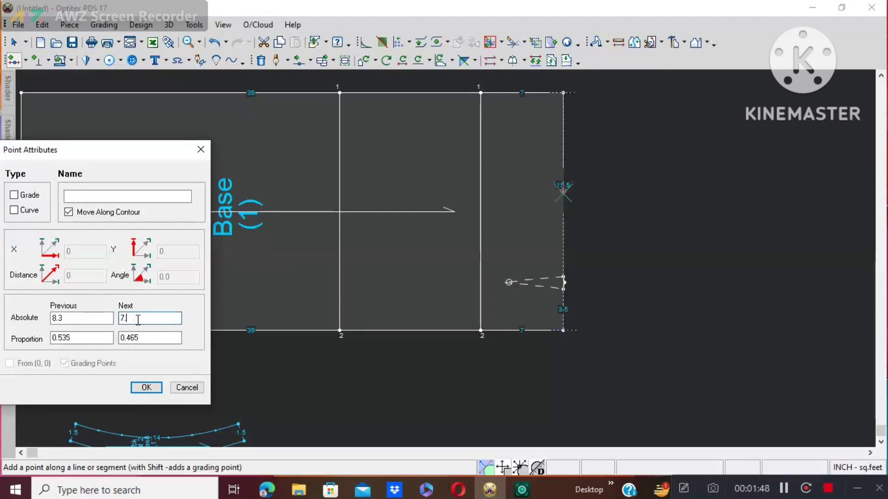
key("BackSpace")
type("4")
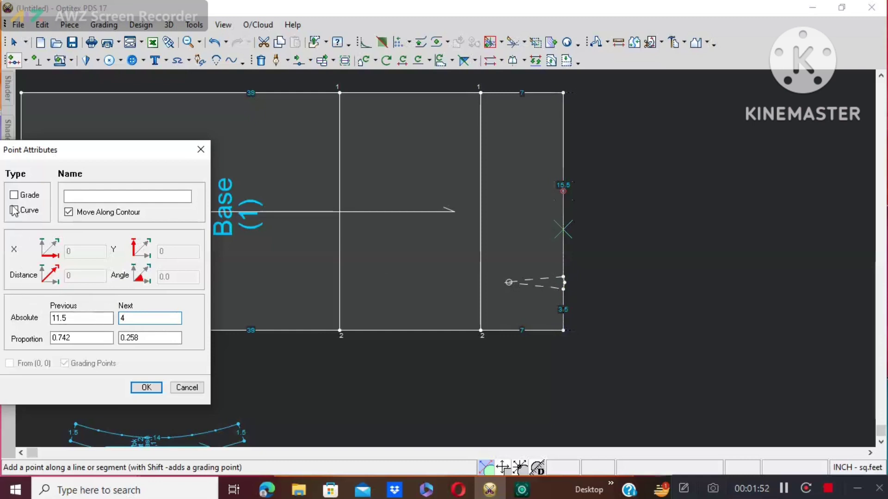
left_click(147, 387)
right_click(622, 165)
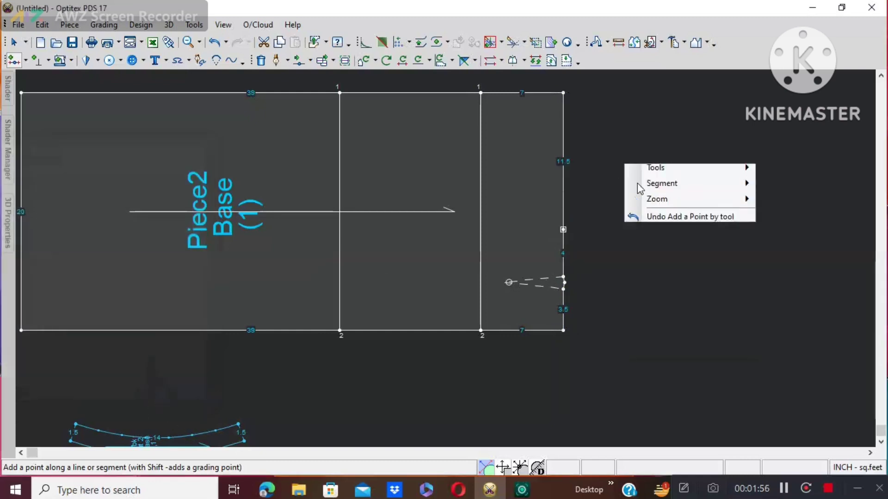
left_click(644, 185)
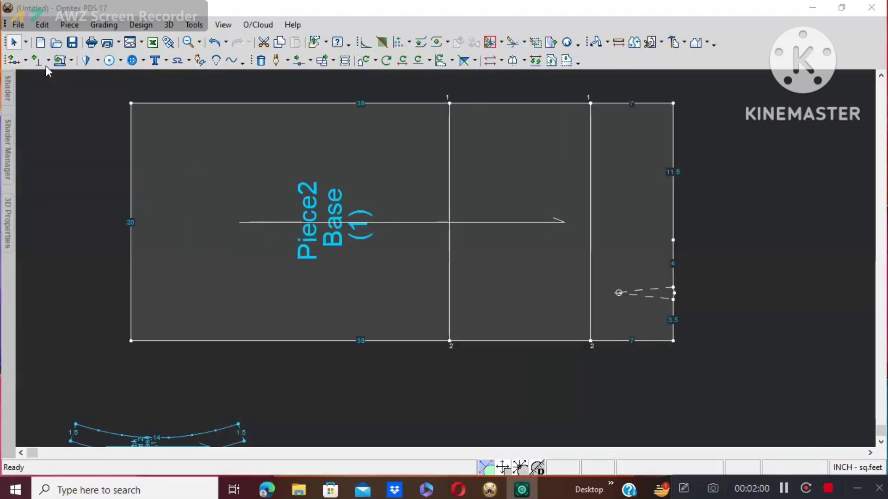
- Add a point on the 7 inch parallel line, 9 inches from its lower end
left_click(14, 60)
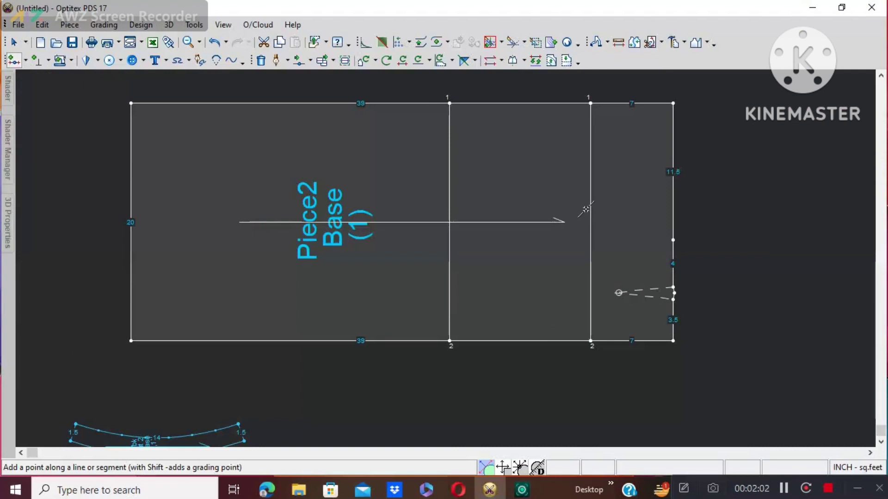
left_click(590, 240)
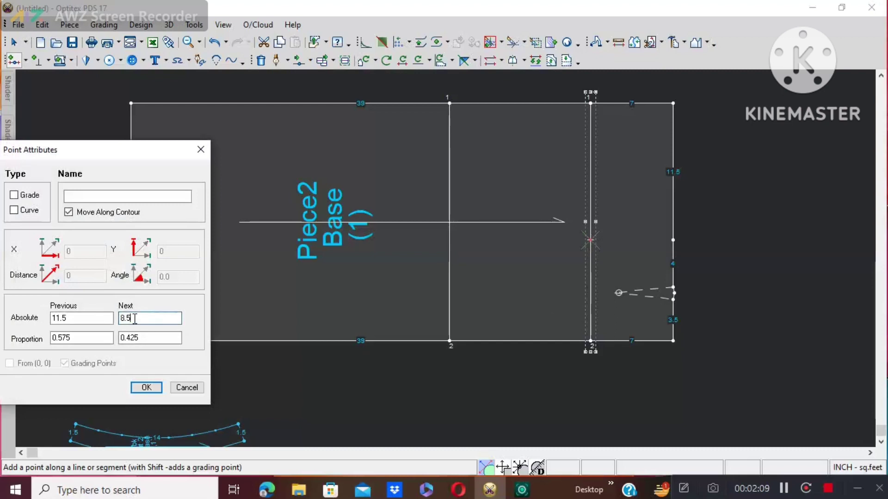
key("BackSpace")
key("BackSpace")
key("BackSpace")
type("9")
left_click(14, 195)
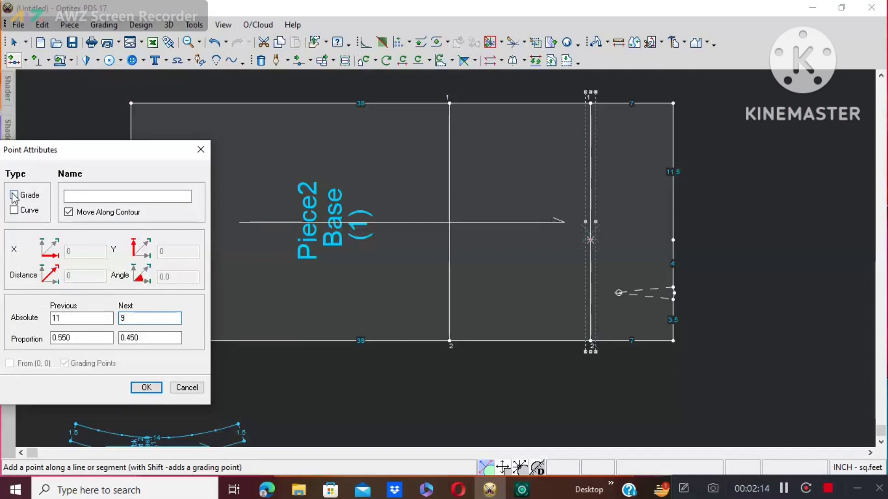
left_click(143, 389)
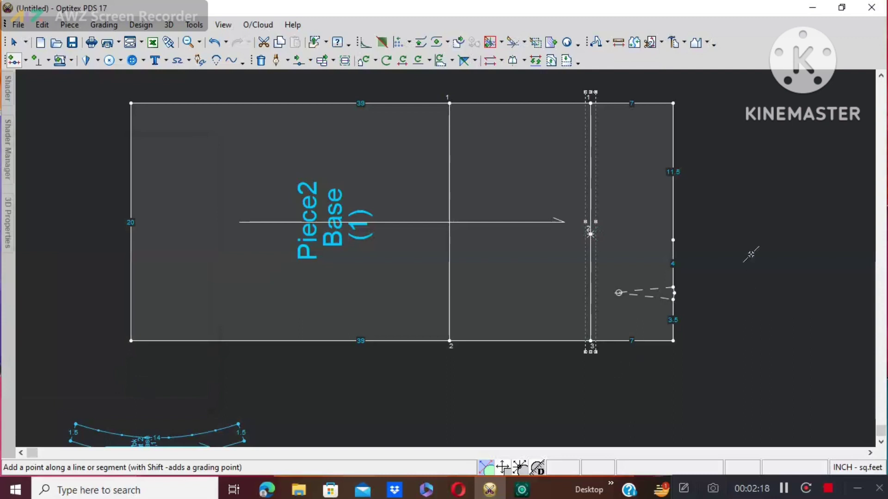
right_click(715, 237)
left_click(735, 236)
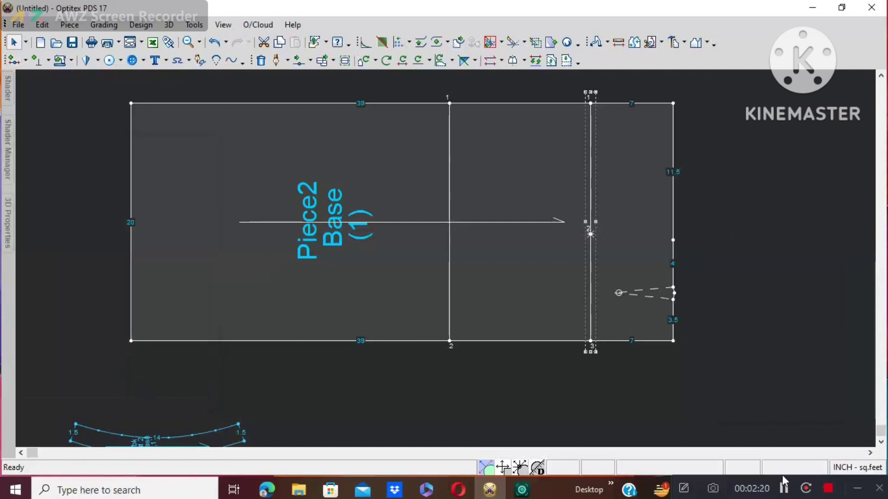
left_click(783, 490)
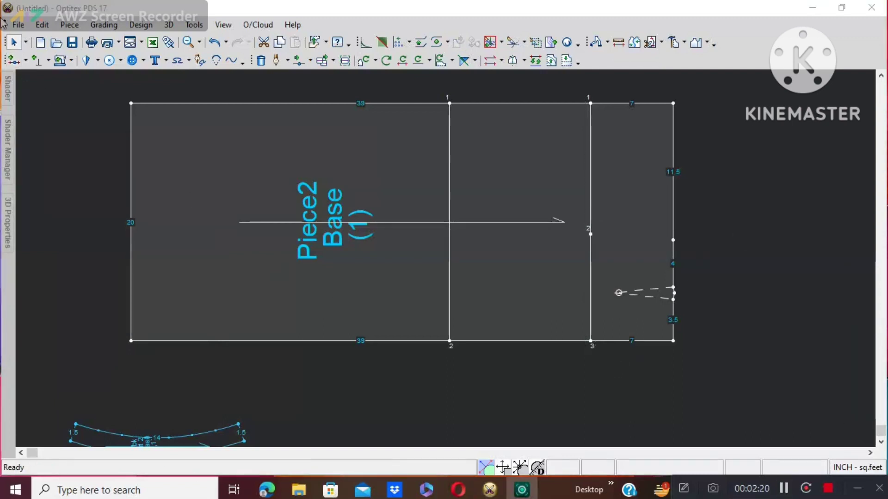
- Add a grading point on the parallel line farther from the dart, 7.5 inches from its lower end
left_click(14, 60)
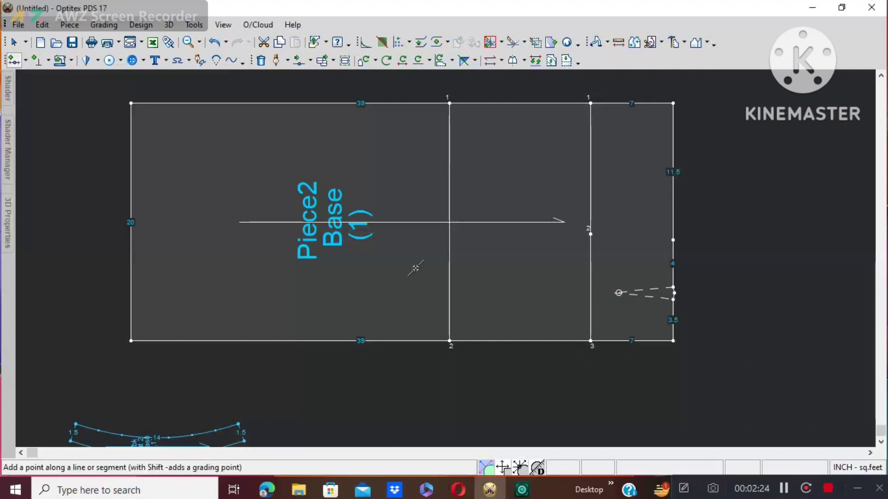
left_click(451, 242)
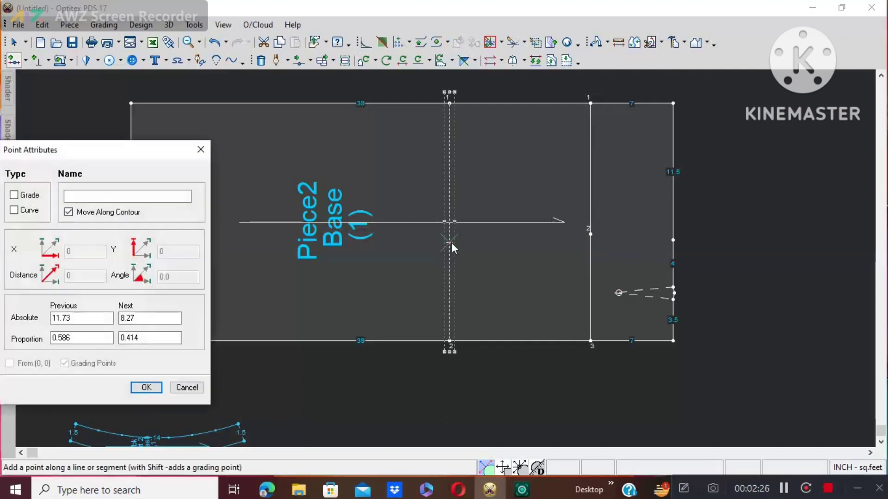
left_click(136, 319)
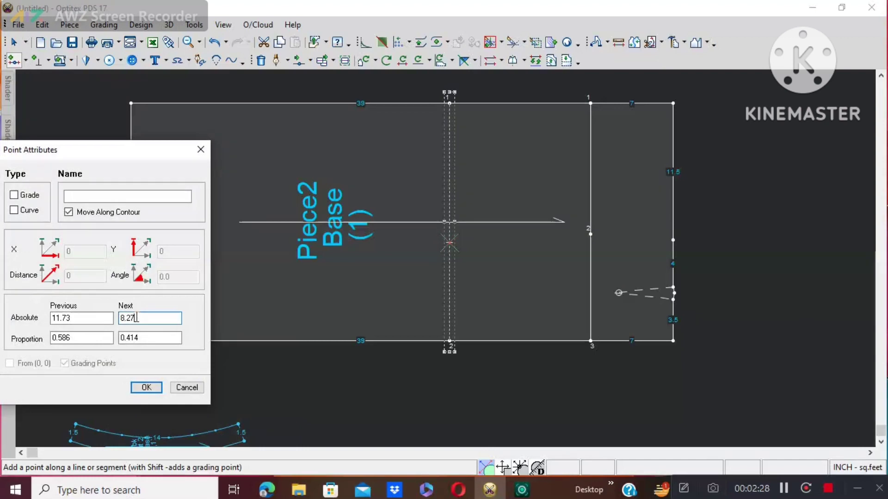
key("BackSpace")
key("BackSpace")
key("BackSpace")
key("BackSpace")
type("7.5")
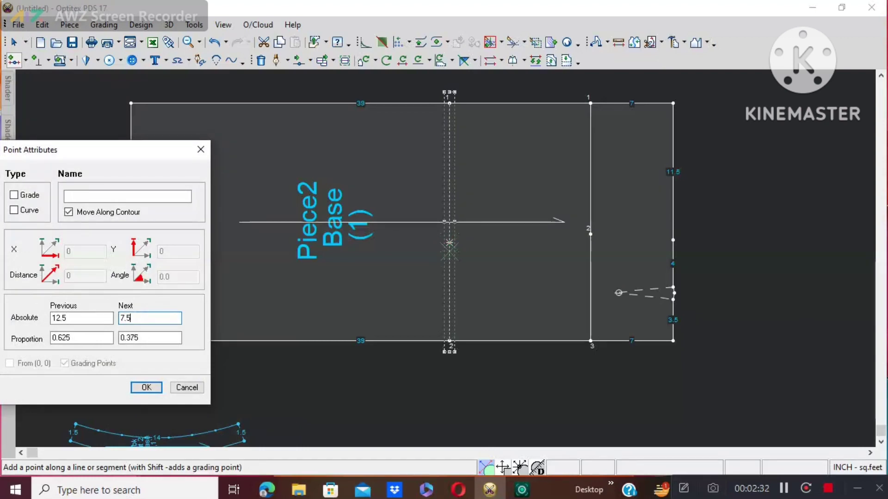
left_click(14, 194)
left_click(138, 391)
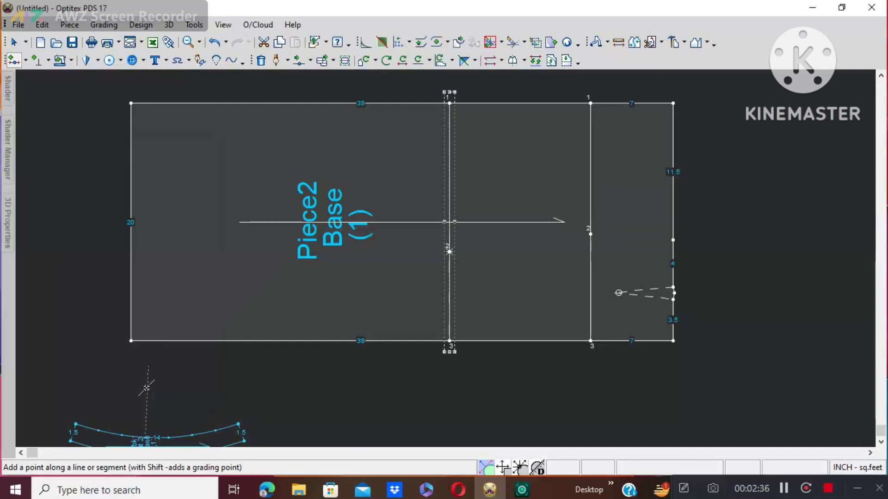
right_click(519, 141)
left_click(532, 134)
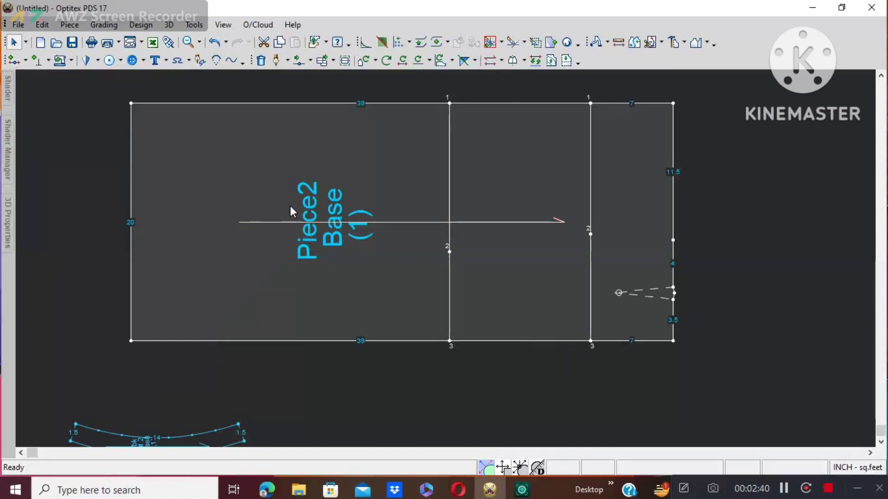
- Add a grading point on the rectangle's left edge, 1 inch below its upper corner
left_click(14, 60)
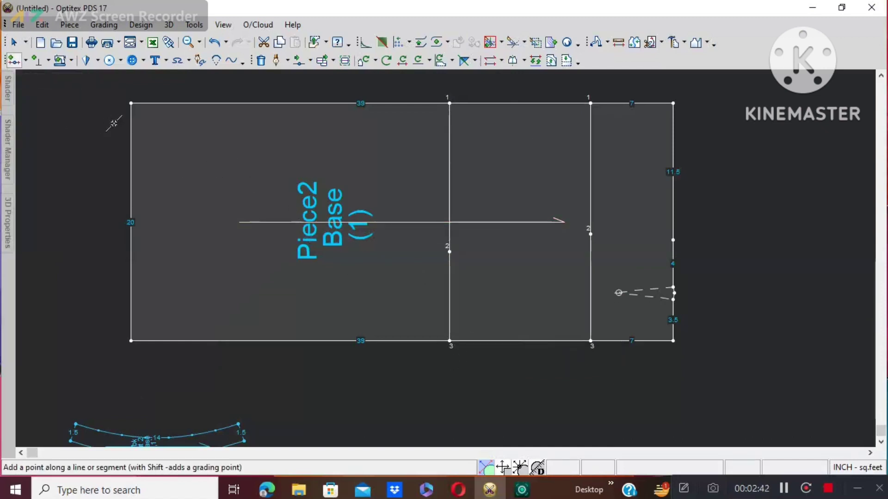
left_click(131, 122)
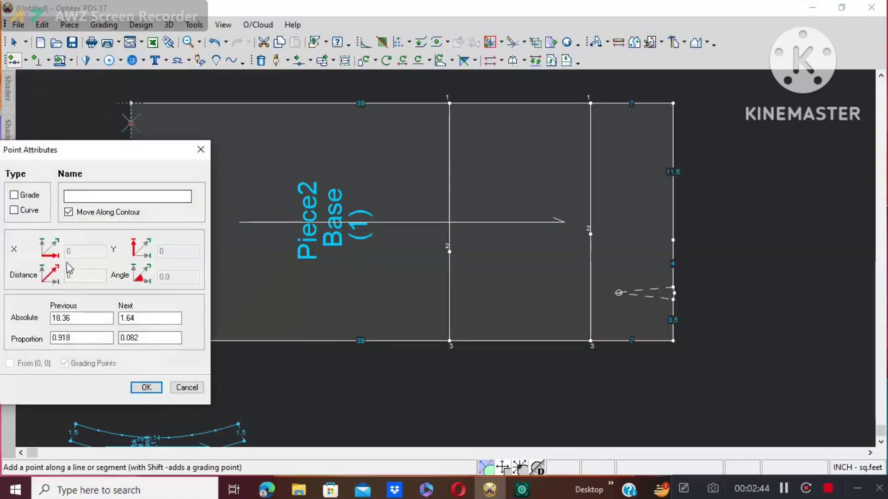
left_click(145, 319)
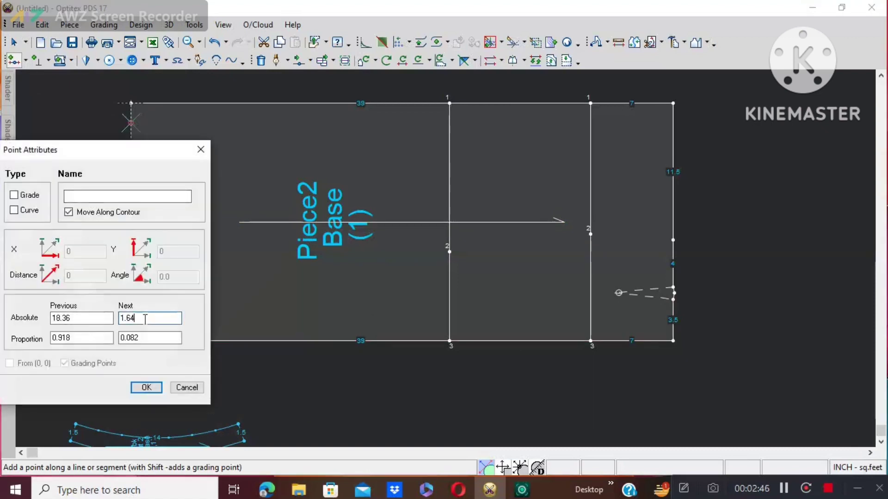
key("BackSpace")
key("BackSpace")
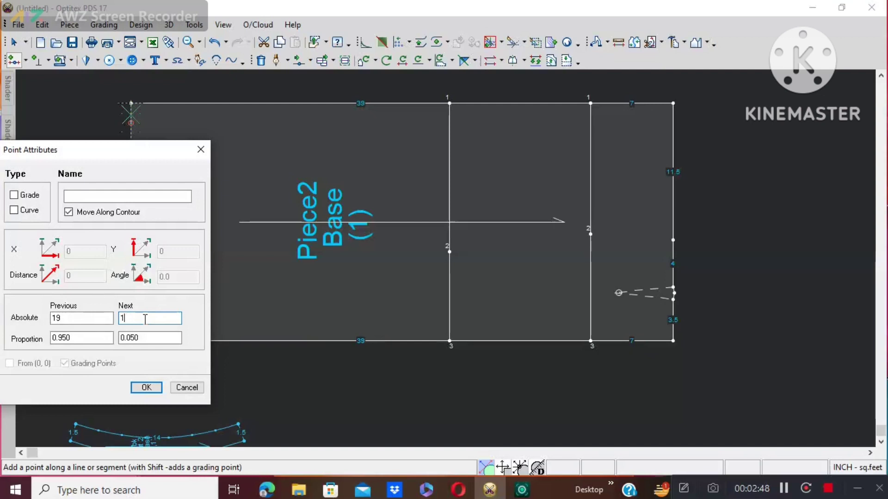
left_click(14, 195)
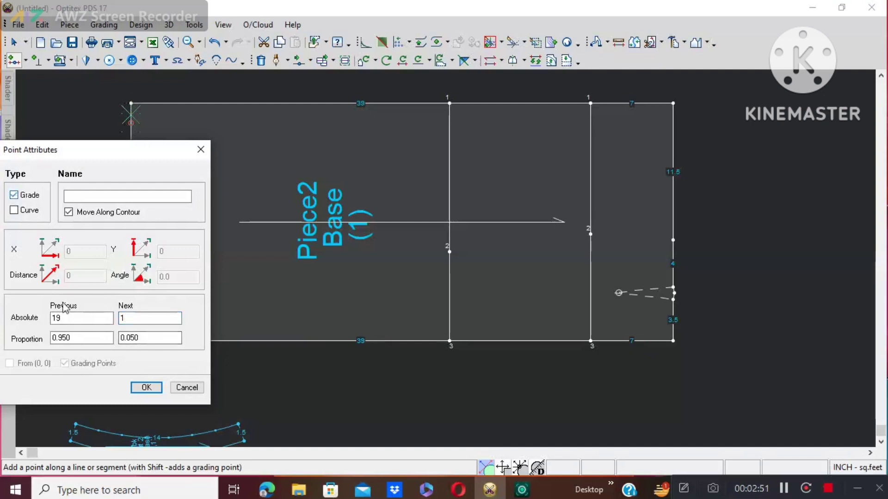
left_click(147, 387)
right_click(755, 143)
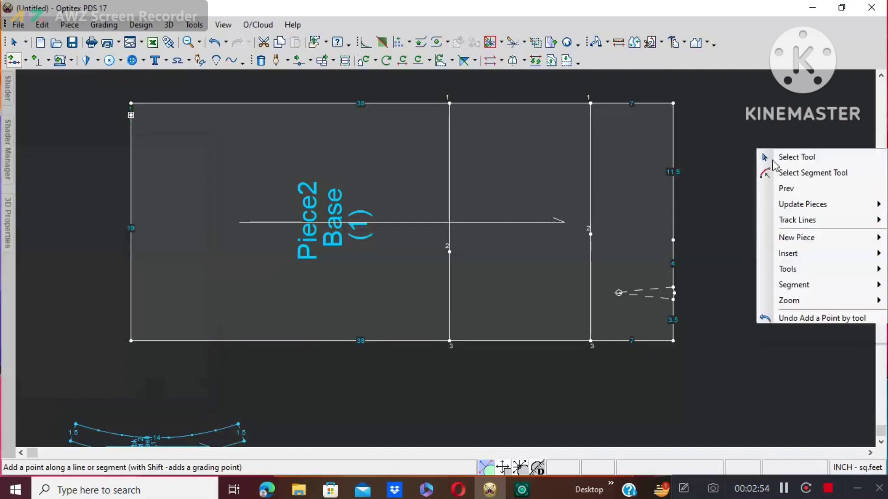
left_click(784, 161)
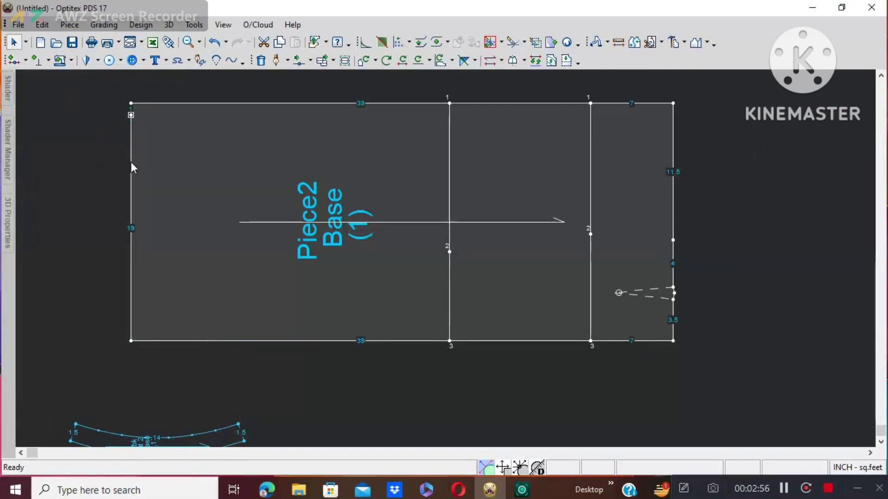
- Draft a line from the point above the dart to the point on the 7 inch parallel line, with firm contour connections
left_click(277, 64)
left_click(673, 240)
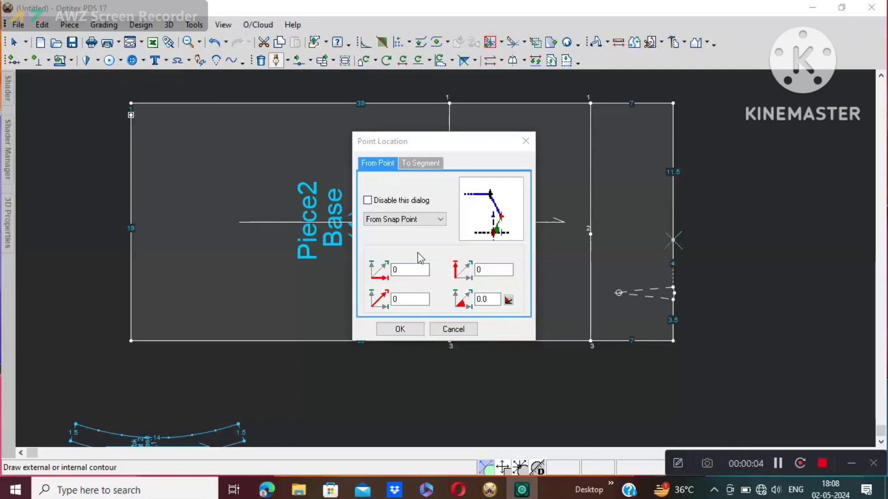
left_click(407, 329)
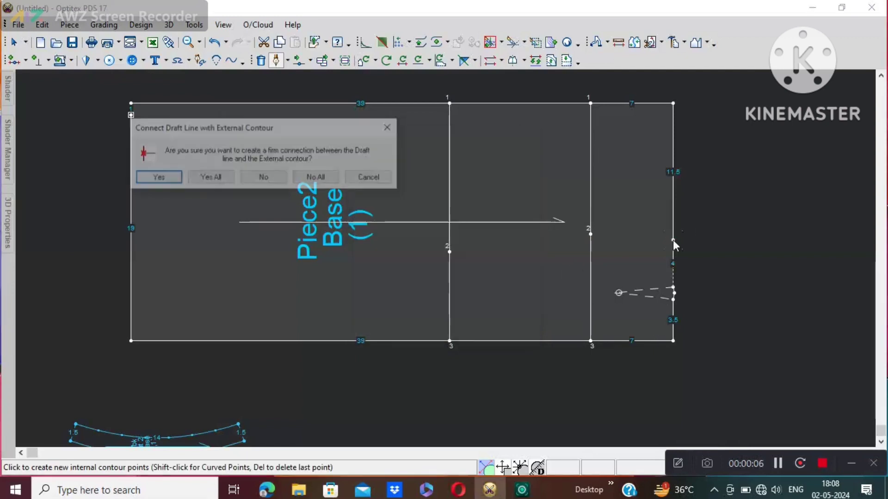
left_click(157, 178)
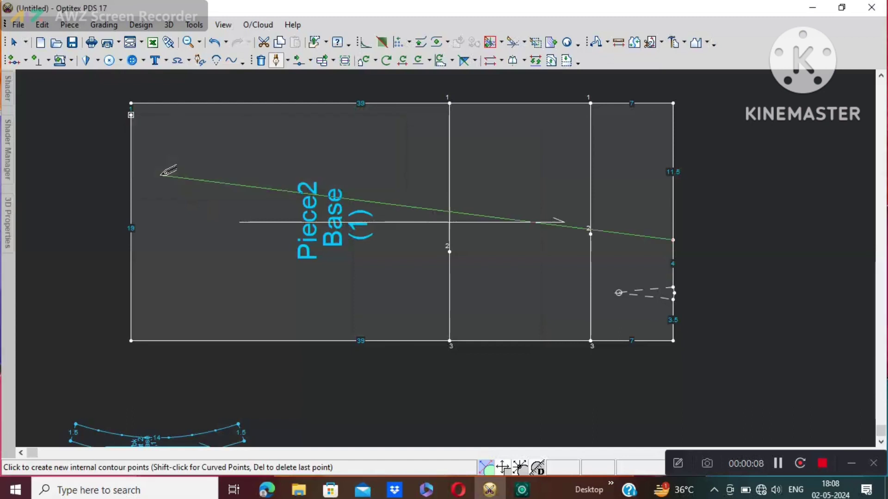
left_click(591, 234)
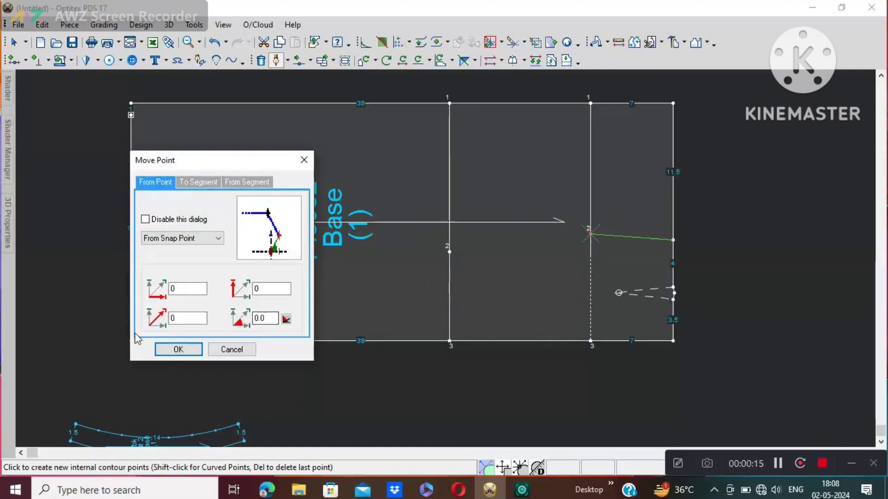
left_click(178, 349)
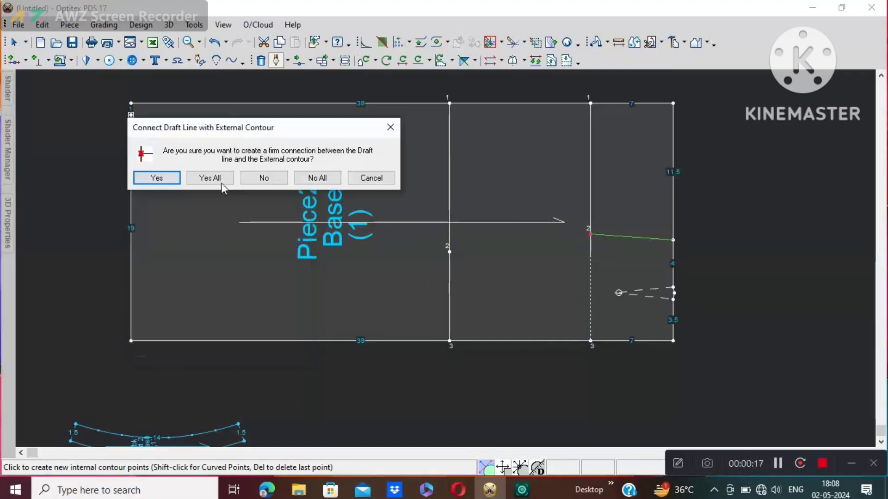
left_click(218, 178)
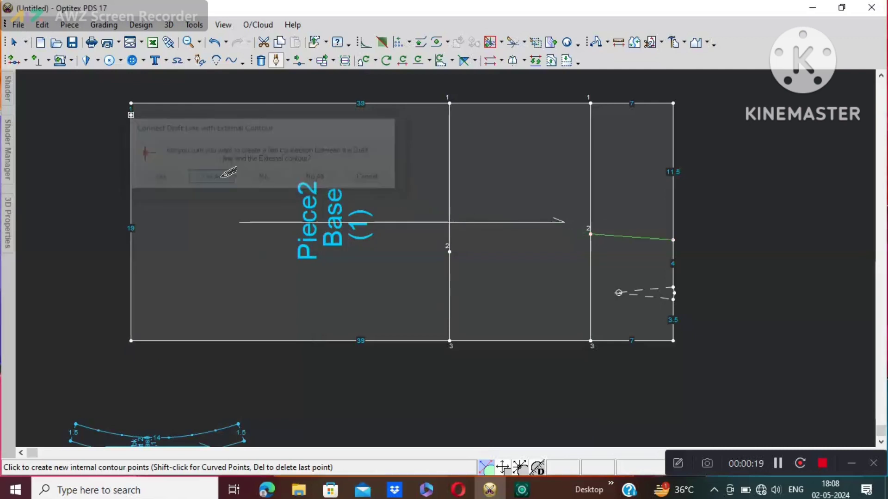
- Continue the draft line through the other parallel line's point to the left edge point and finish drafting
left_click(449, 249)
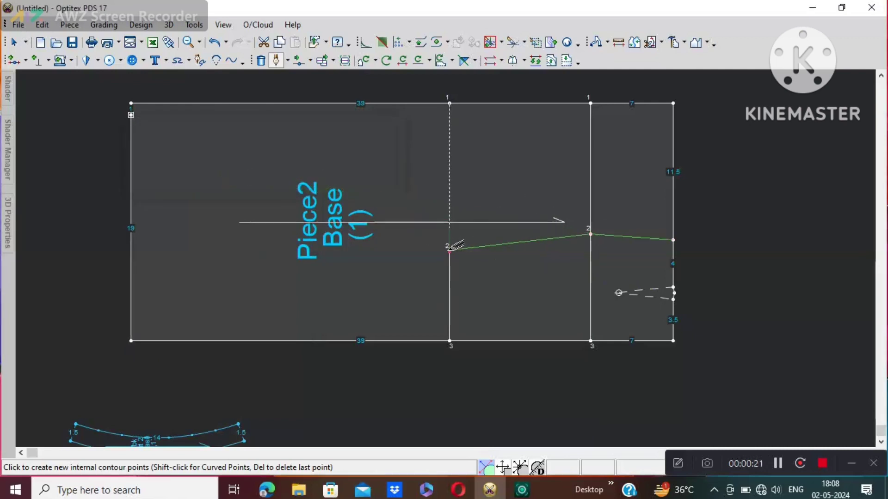
left_click(449, 253)
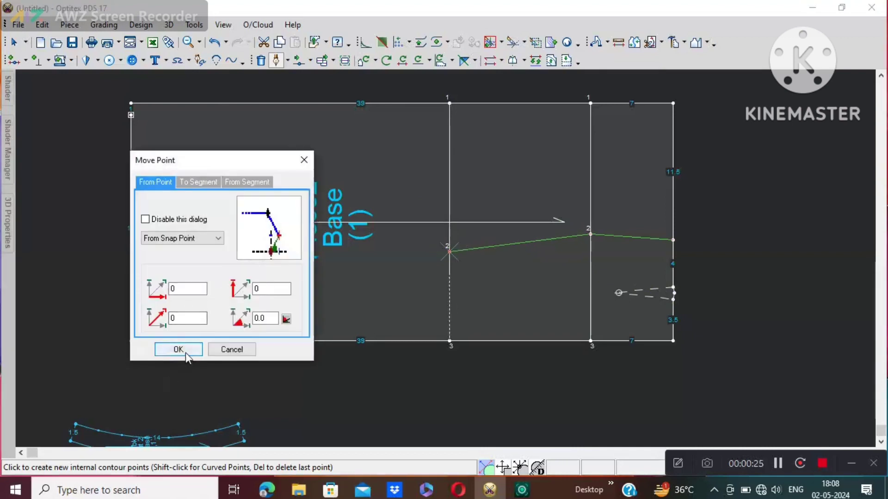
left_click(184, 351)
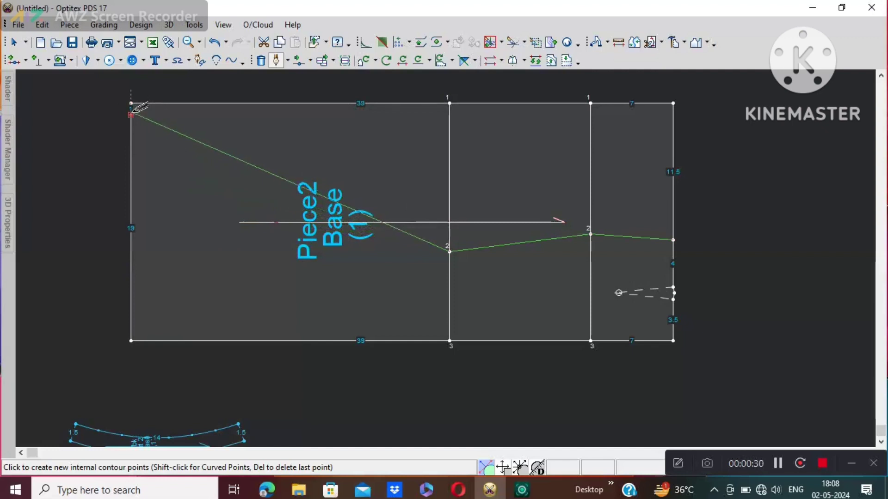
left_click(131, 114)
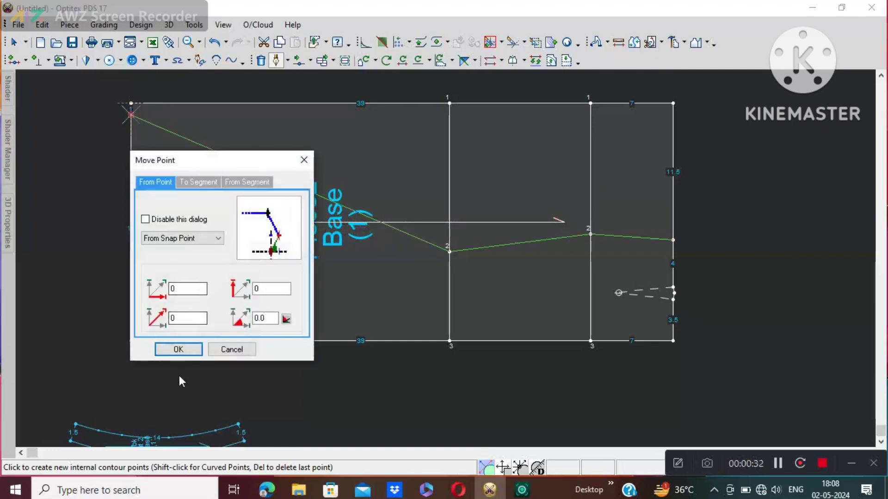
left_click(183, 350)
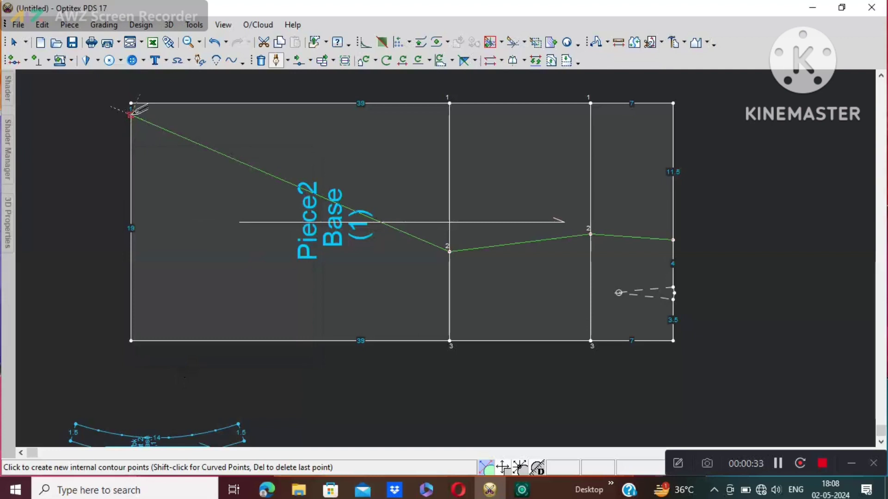
right_click(153, 101)
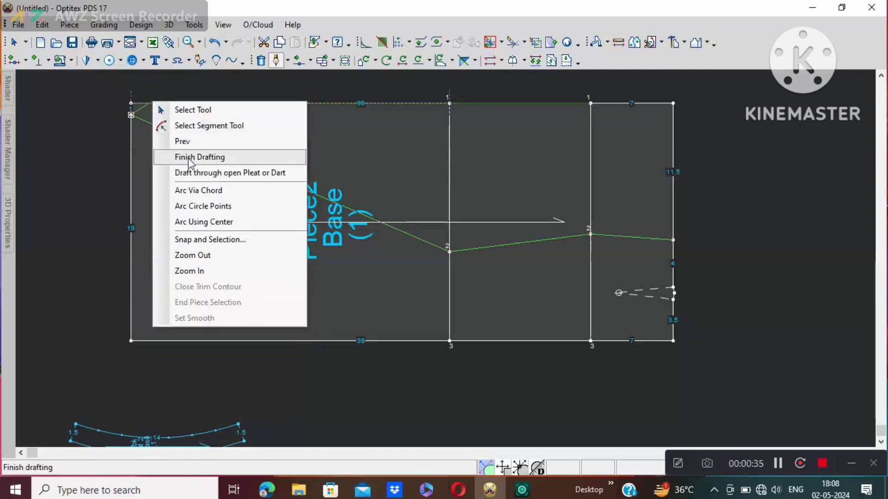
left_click(189, 157)
right_click(275, 146)
left_click(311, 155)
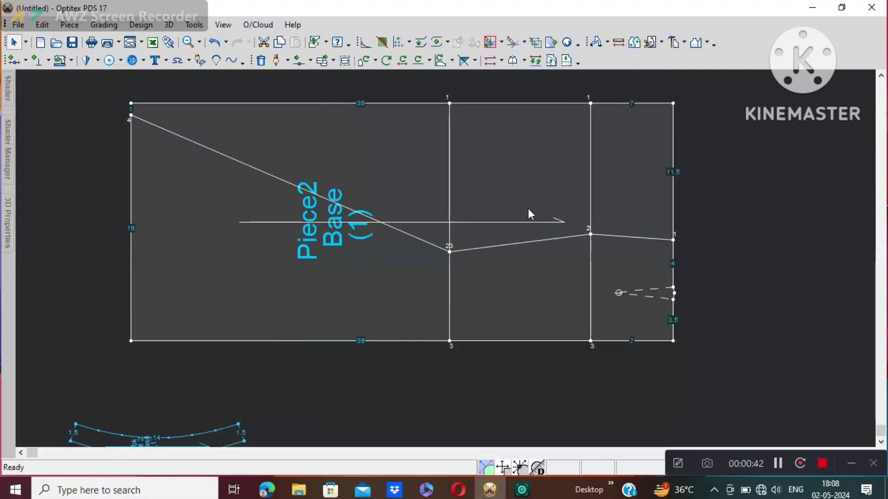
- Try to turn the two middle points on the parallel lines into curve points
left_click(590, 234)
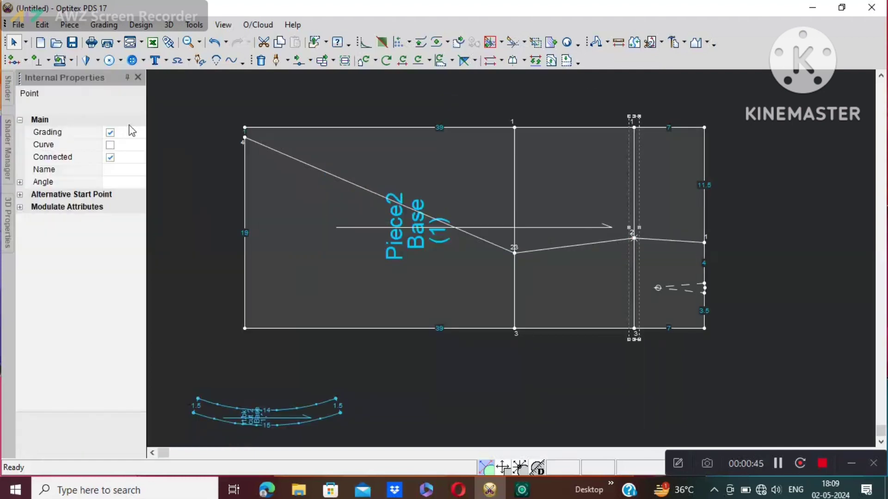
left_click(111, 145)
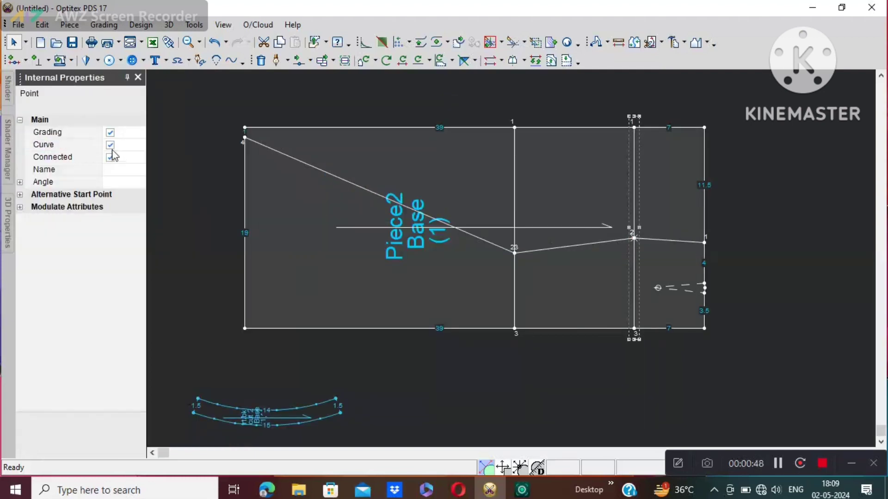
left_click(110, 145)
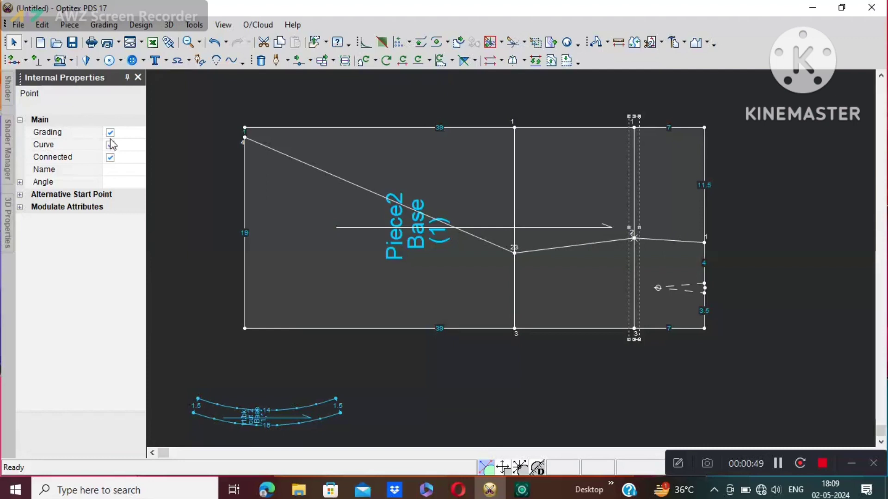
left_click(137, 78)
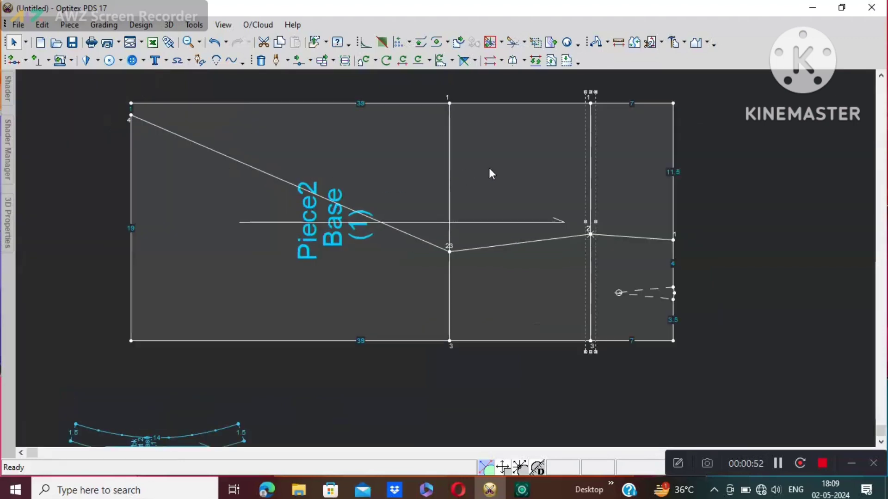
double_click(449, 252)
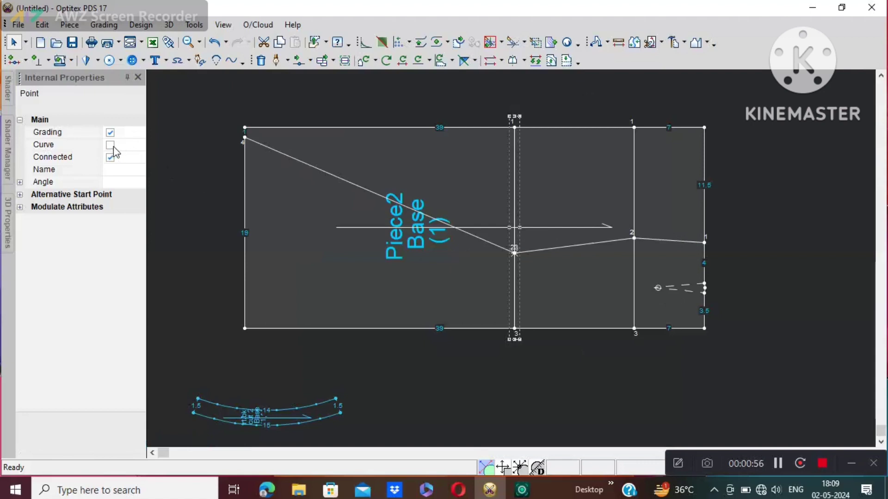
left_click(111, 145)
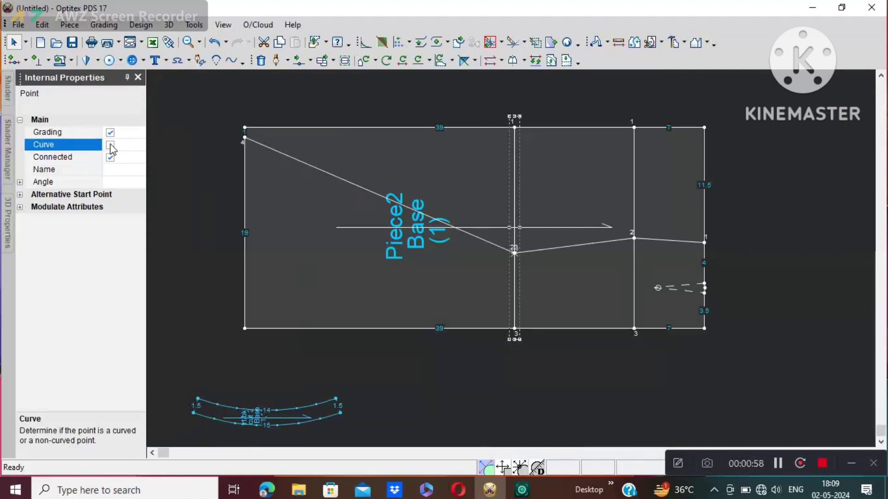
left_click(110, 145)
left_click(138, 77)
left_click(367, 152)
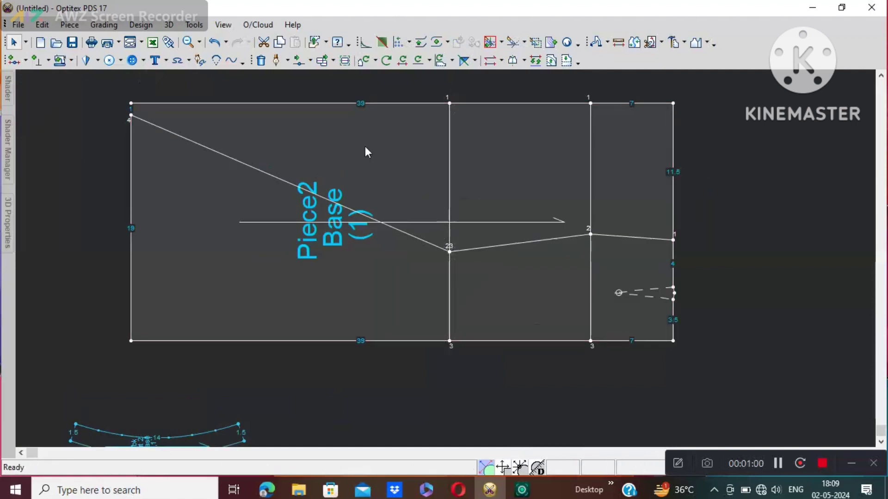
- Delete the 7 inch parallel line
left_click(590, 270)
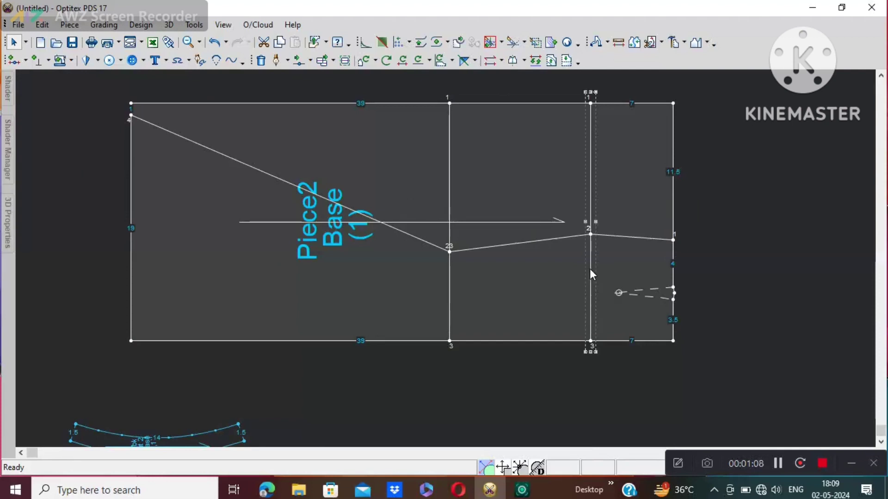
key("Delete")
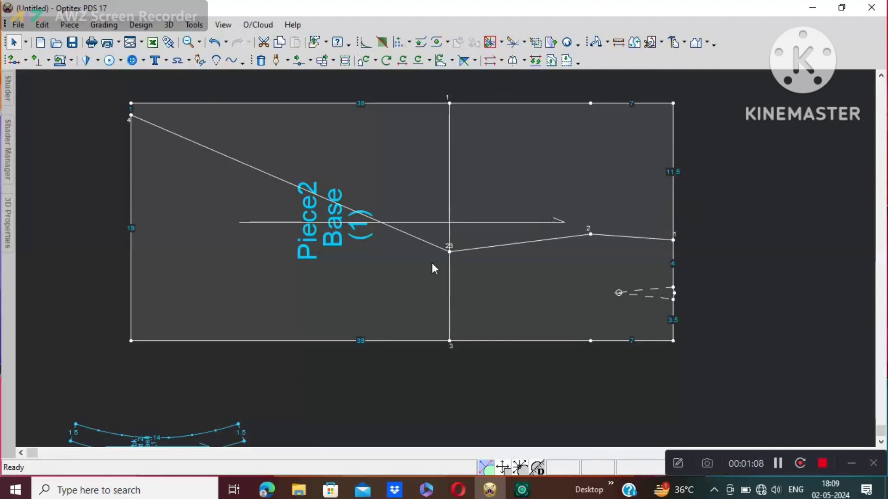
- Delete the remaining parallel line and build a new piece from the area below the draft line
left_click(451, 288)
key("Delete")
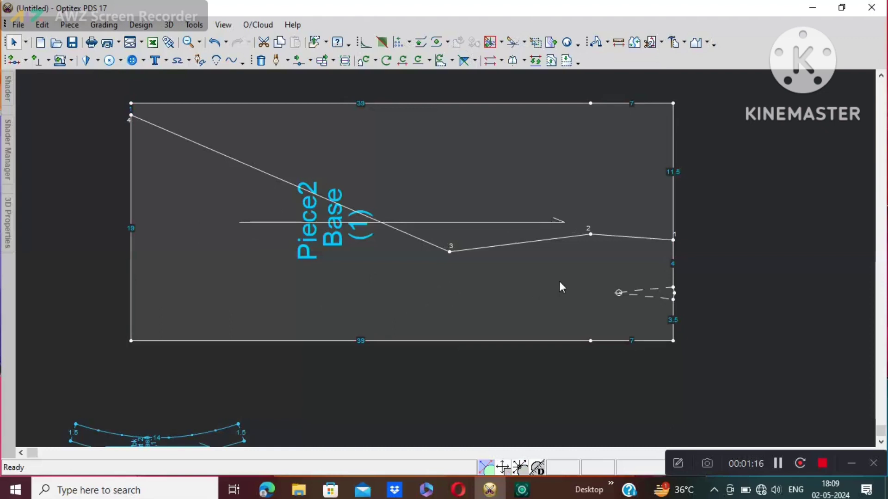
left_click(673, 43)
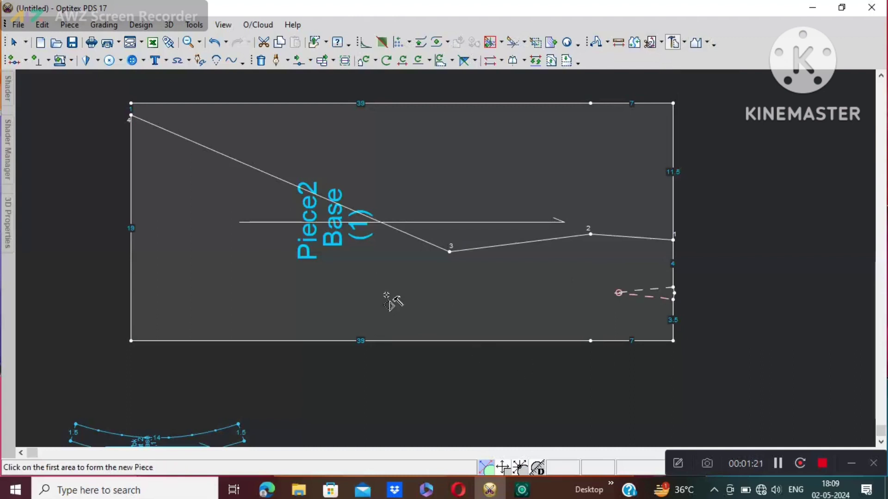
left_click(233, 261)
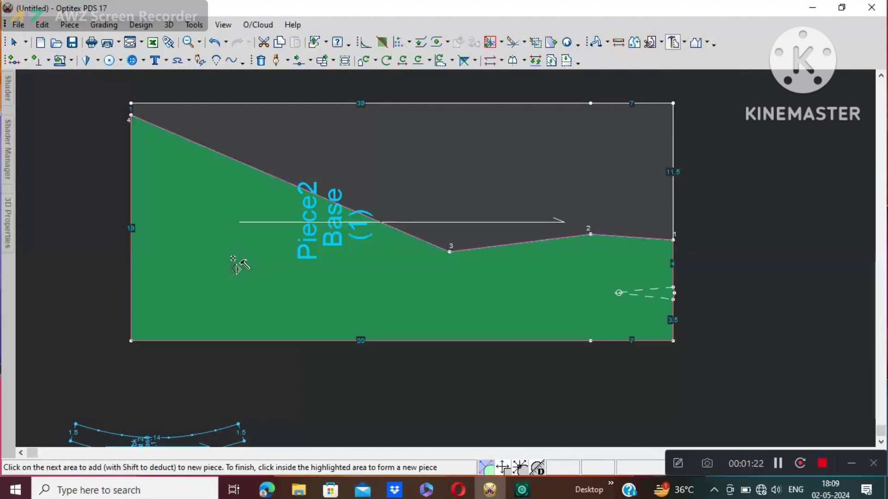
right_click(516, 262)
left_click(561, 90)
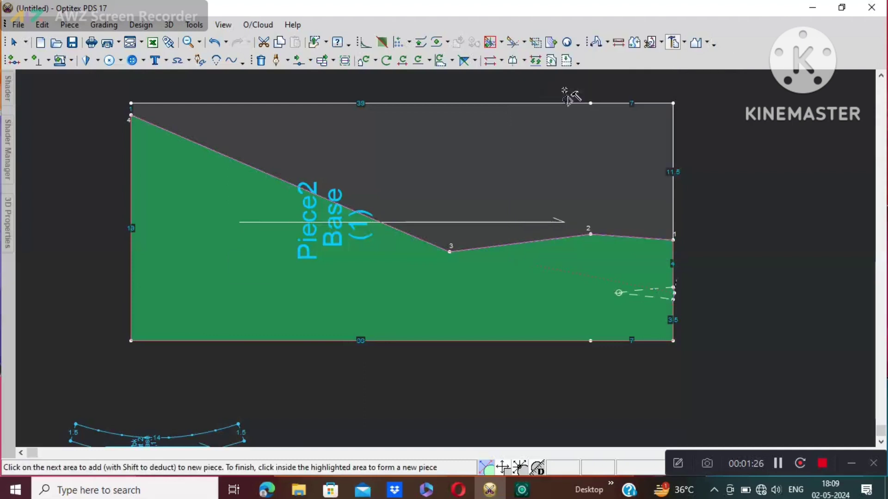
right_click(777, 142)
left_click(798, 146)
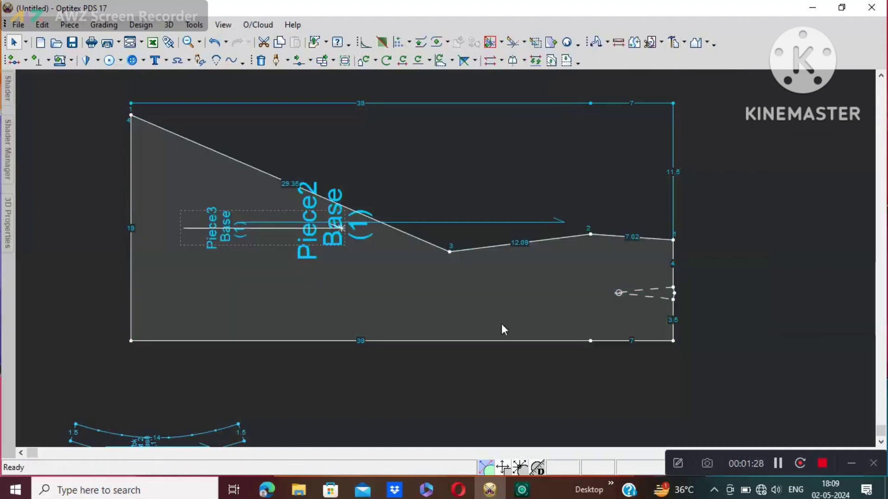
- Move the newly built piece and the original rectangle piece apart
left_click_drag(453, 302, 343, 370)
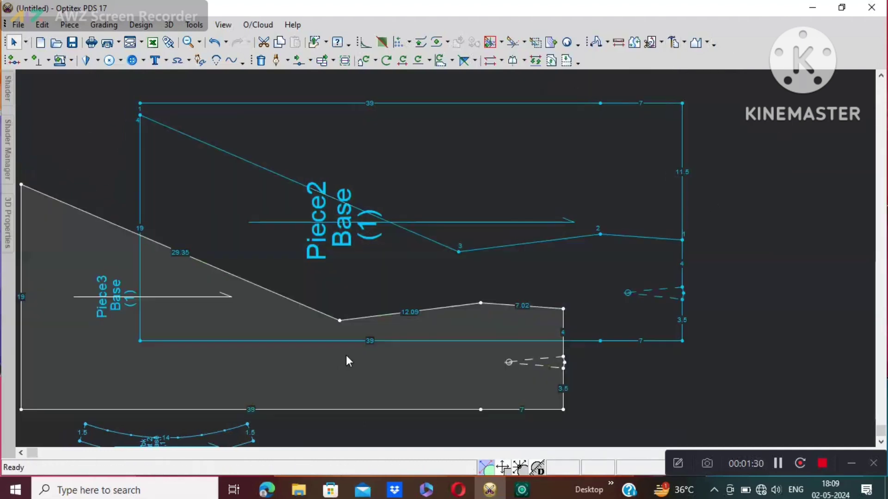
left_click_drag(430, 158, 528, 150)
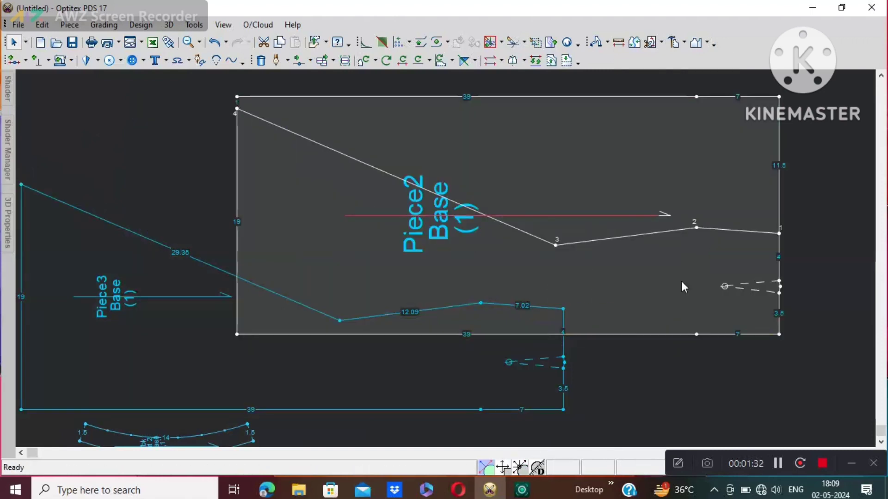
left_click(779, 464)
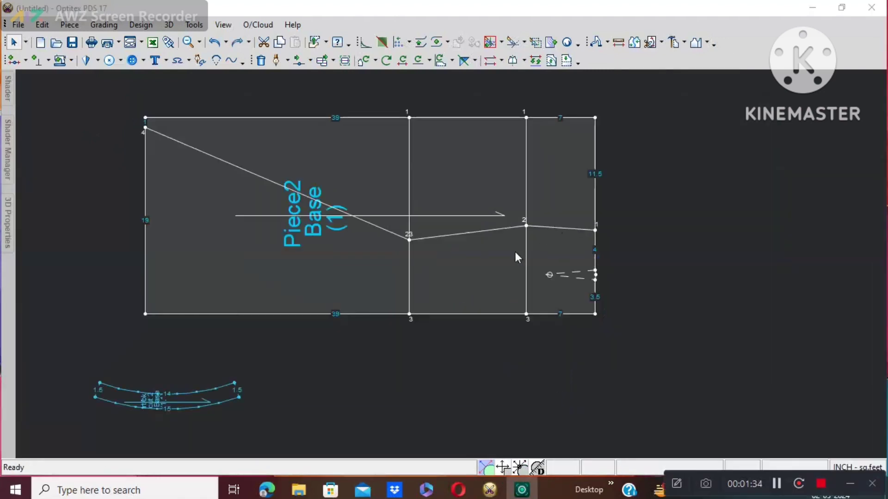
- Add a grade point at proportion 0.5 on the 7 inch parallel line, between the draft line and the rectangle's bottom edge
left_click(14, 61)
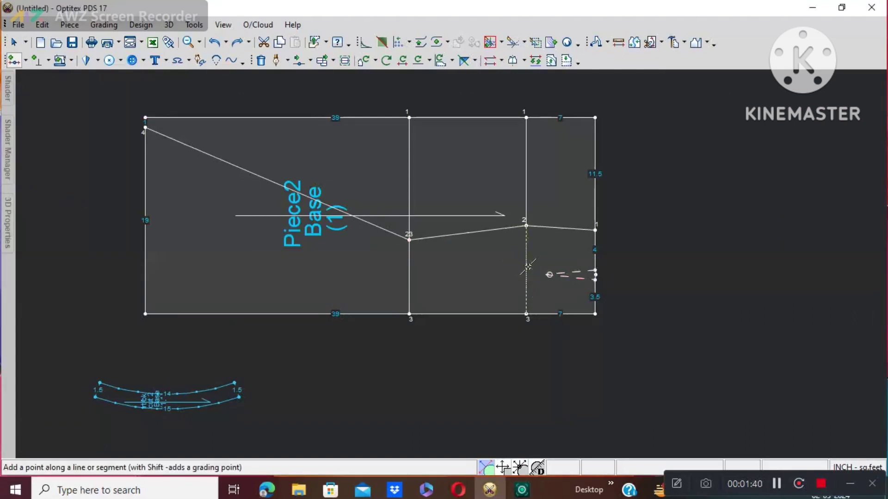
left_click(528, 267)
left_click(142, 320)
left_click(83, 342)
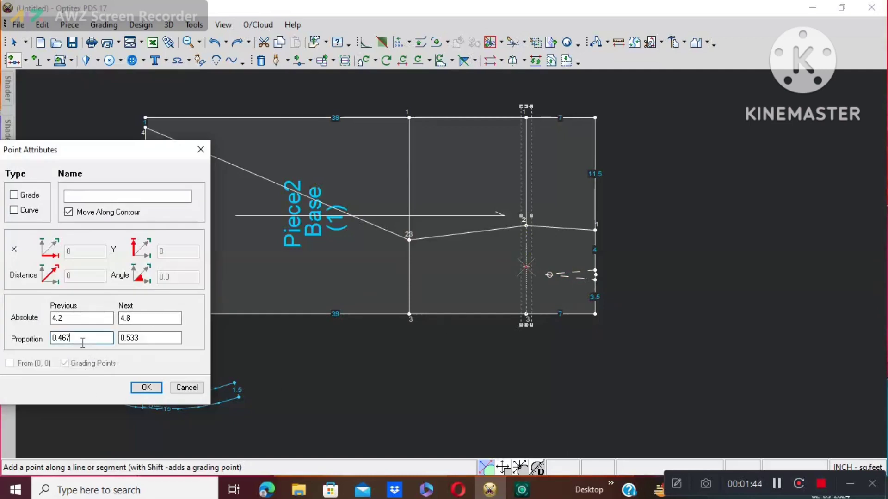
key("BackSpace")
key("BackSpace")
key("BackSpace")
type("5")
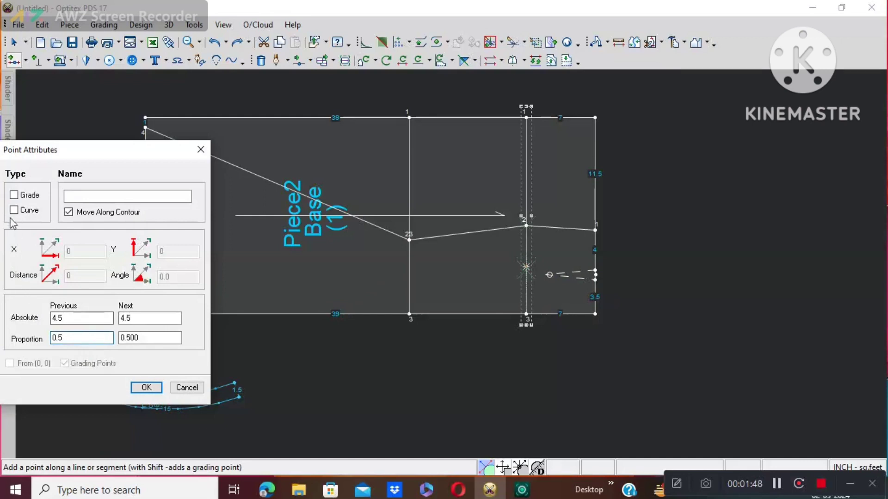
left_click(14, 195)
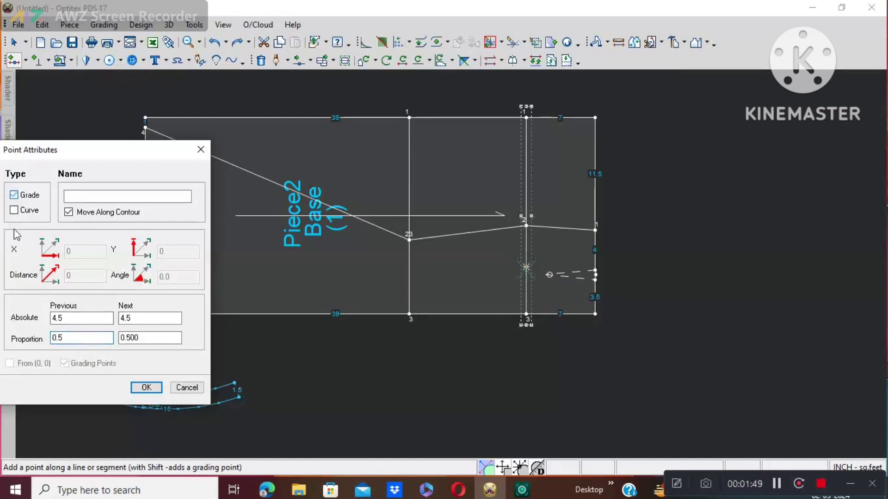
left_click(146, 388)
- Add a point at proportion 0.5 on the other parallel line, between the draft line and the rectangle's bottom edge
left_click(410, 278)
left_click(70, 338)
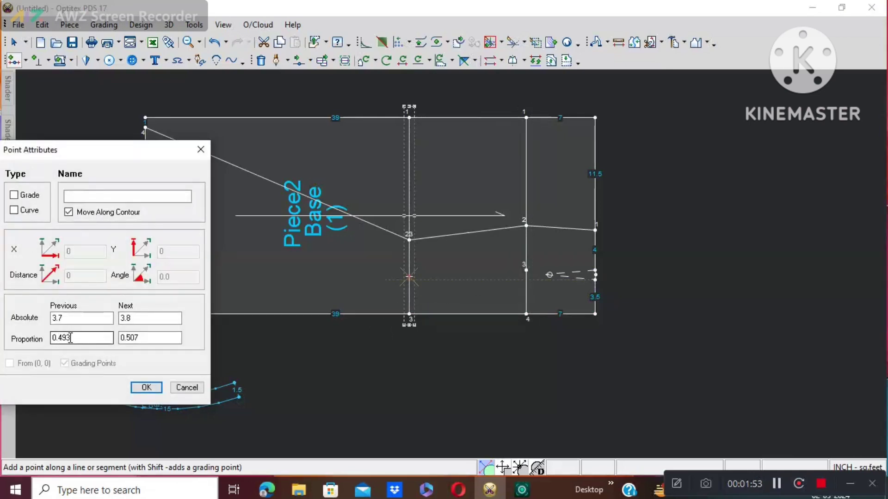
key("BackSpace")
key("BackSpace")
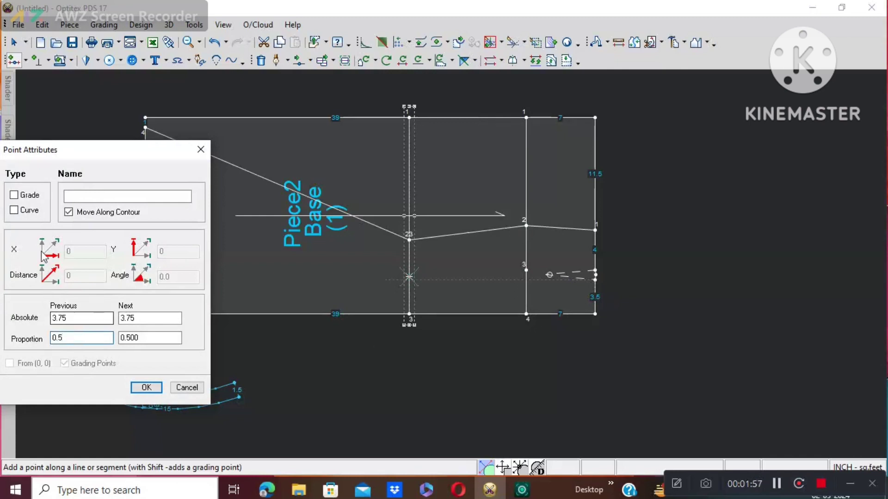
left_click(151, 387)
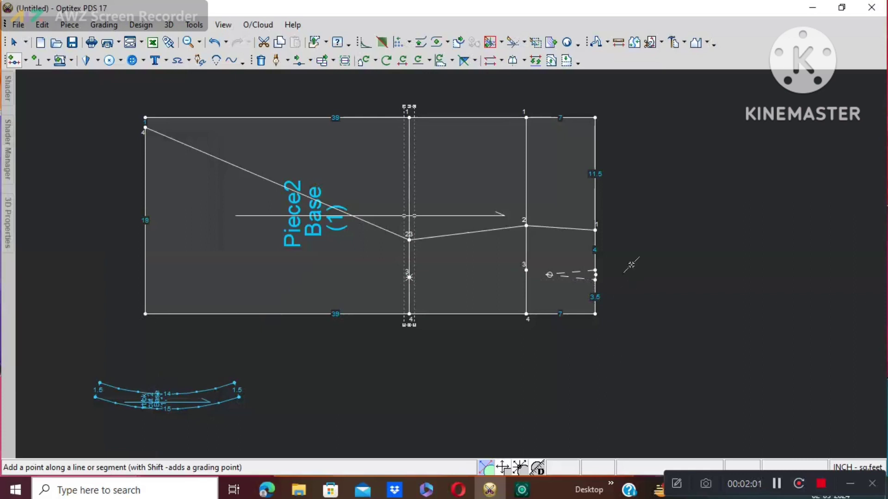
right_click(637, 228)
left_click(675, 243)
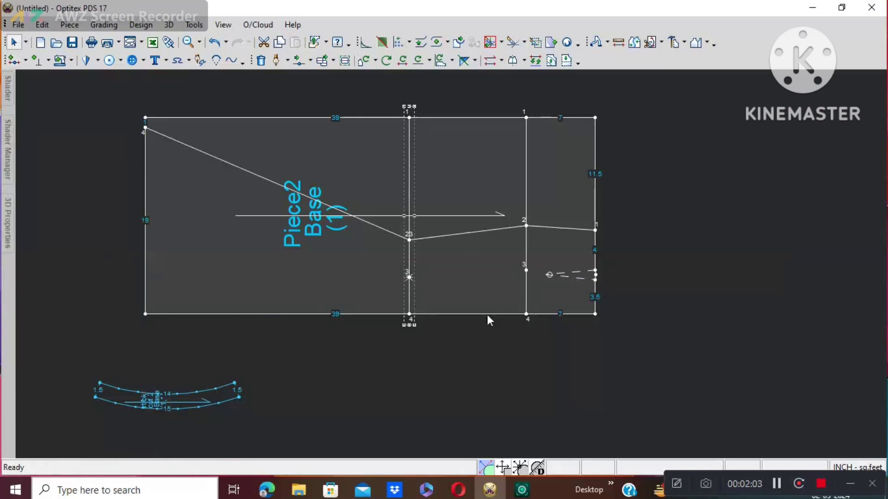
left_click(261, 272)
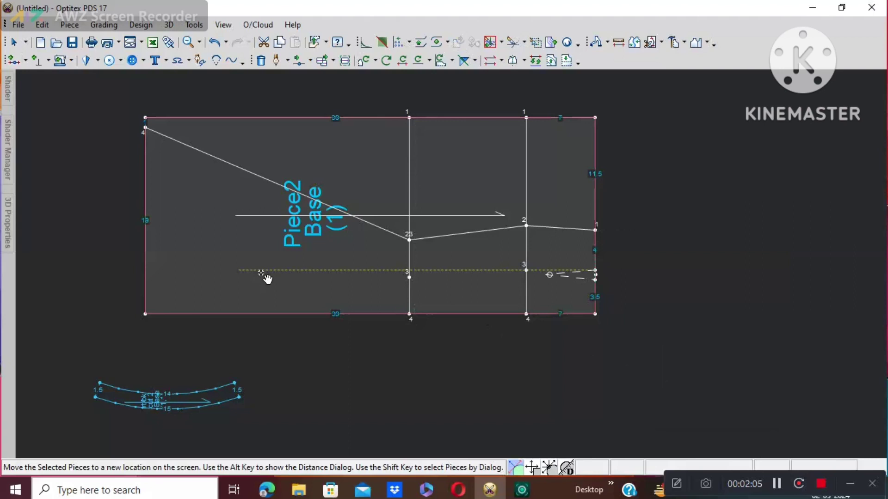
left_click(793, 483)
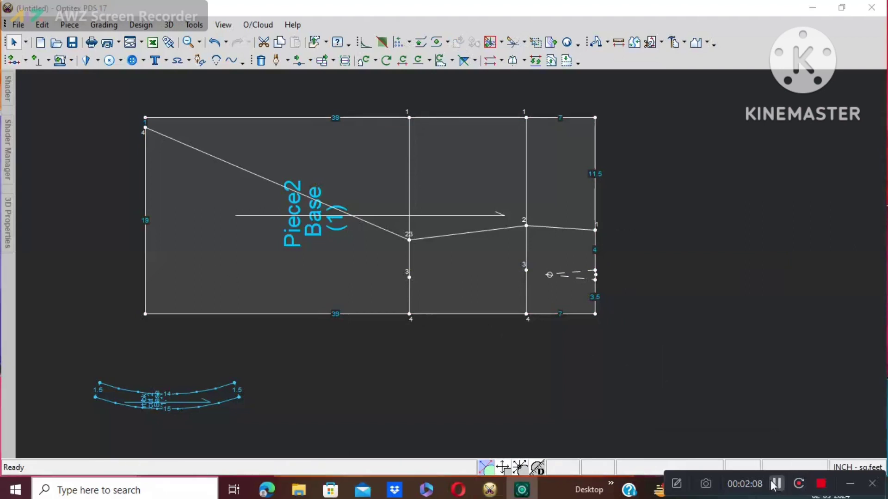
- Add a grade point on the rectangle's left edge, 12 inches above the bottom corner
left_click(12, 61)
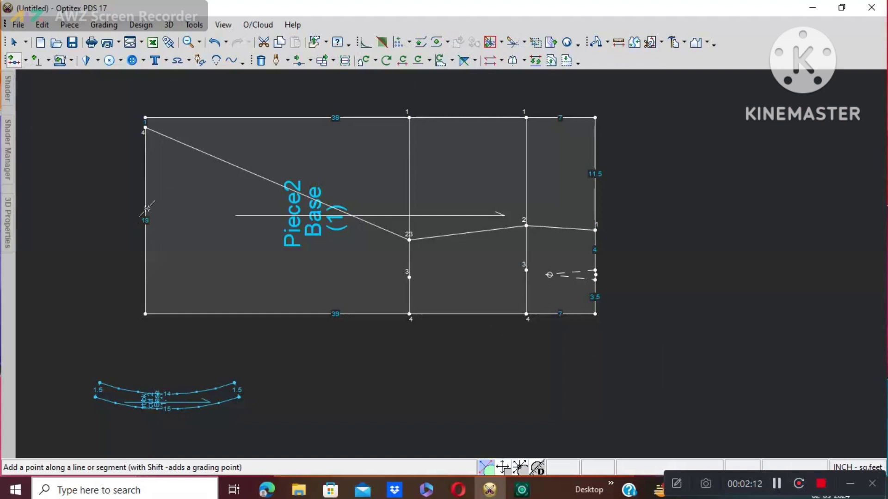
left_click(146, 240)
left_click(76, 319)
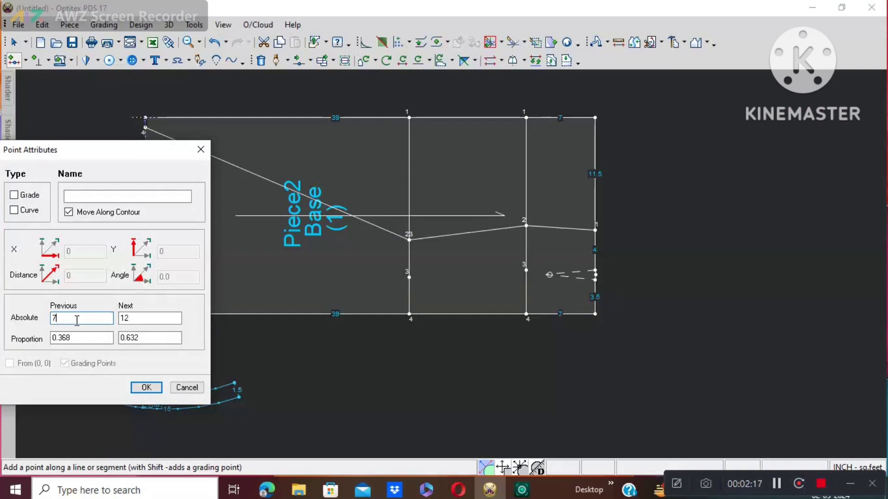
type("12")
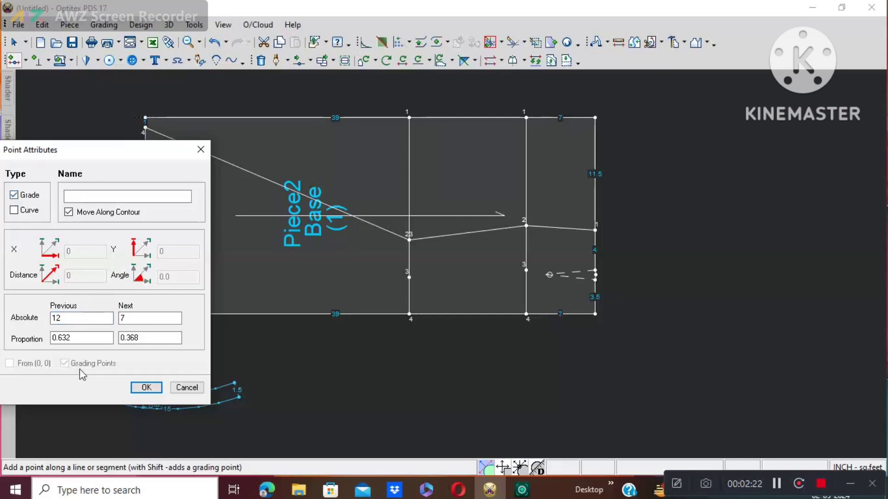
left_click(142, 386)
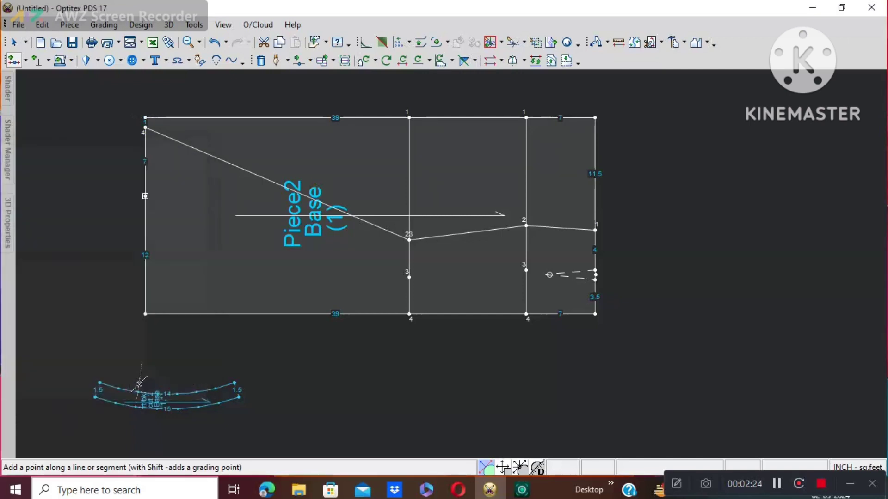
right_click(69, 188)
left_click(99, 200)
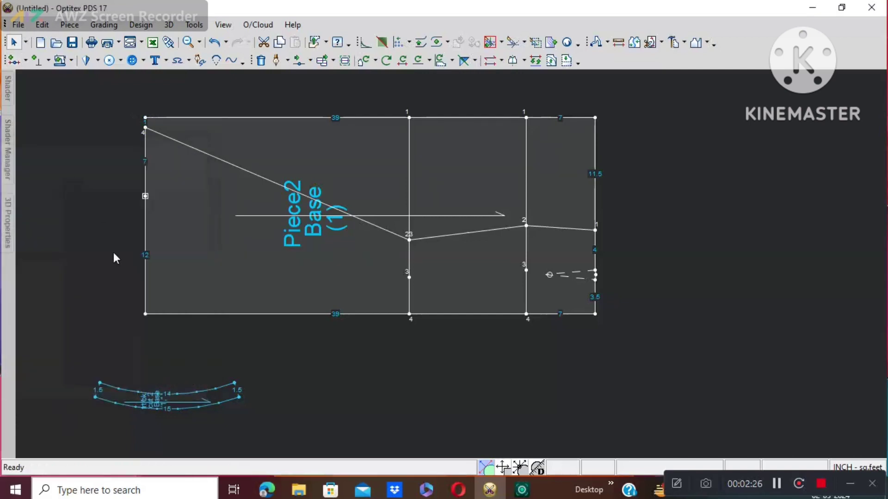
- Draft a second line from the dart's lower point on the right edge through the new midpoints on the two parallel lines
left_click(276, 61)
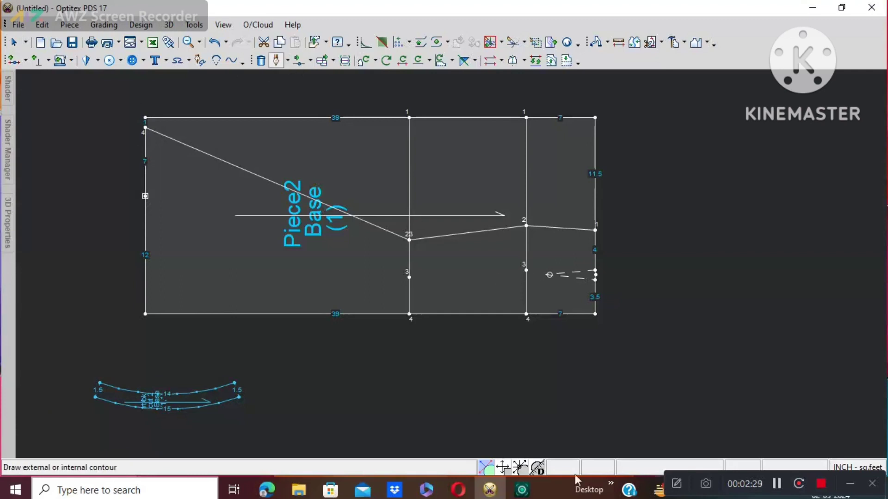
left_click(596, 277)
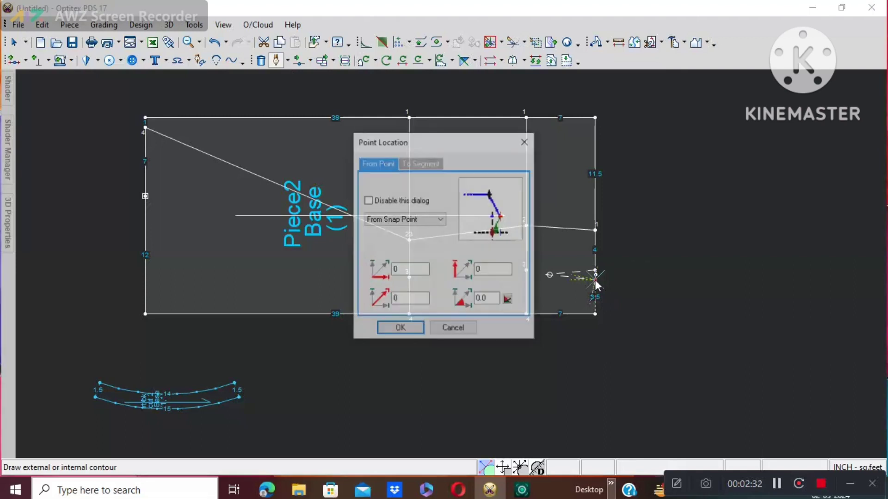
left_click(400, 329)
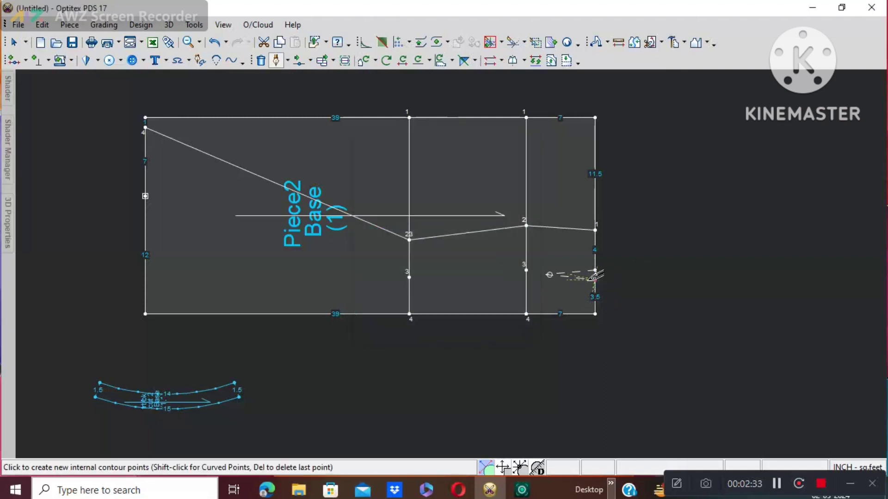
left_click(526, 270)
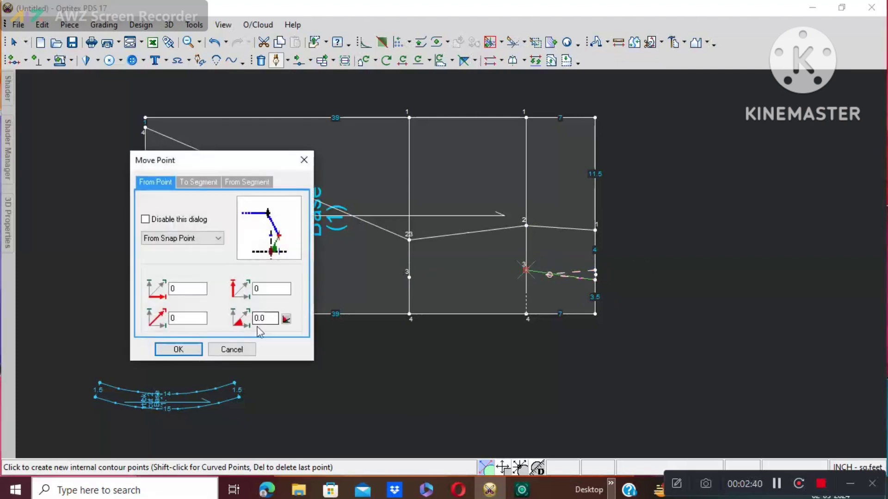
left_click(175, 347)
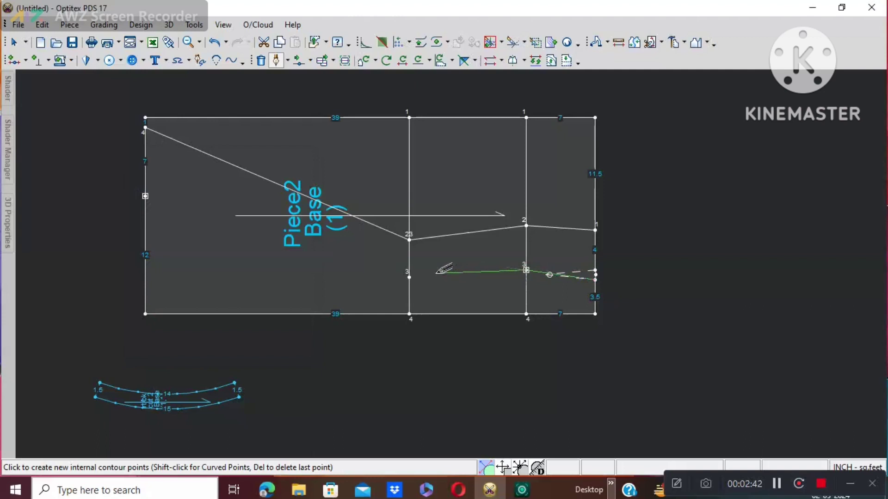
left_click(409, 277)
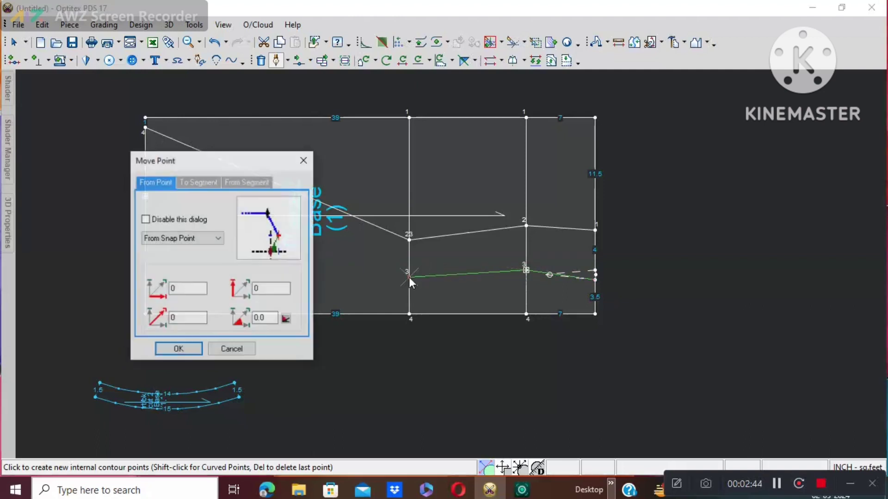
left_click(174, 348)
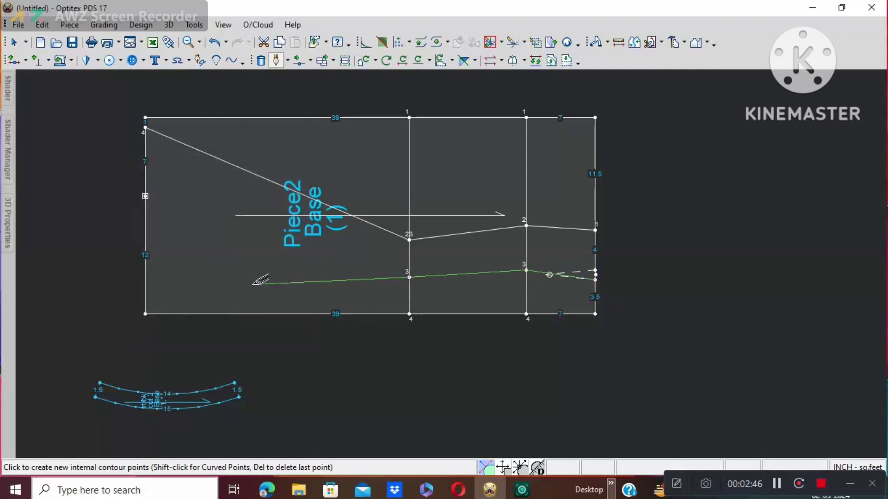
- Continue the second draft line to the 12 inch point on the left edge and finish drafting
left_click(145, 196)
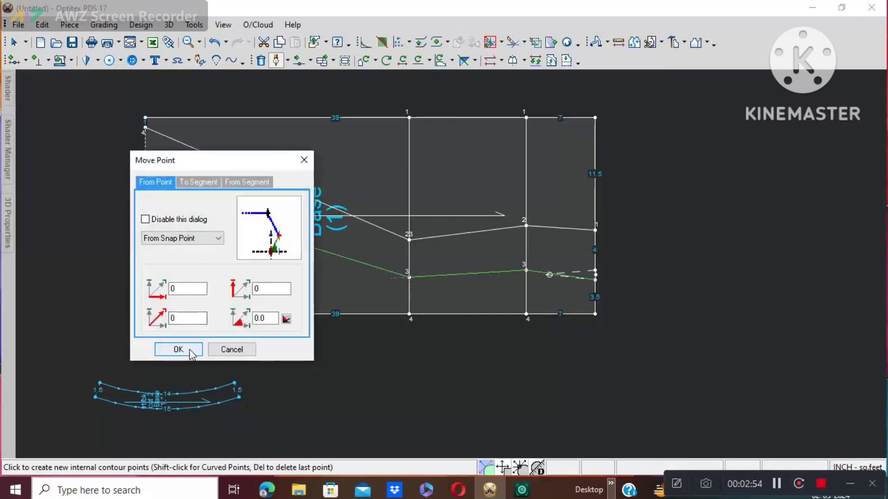
left_click(174, 349)
right_click(146, 196)
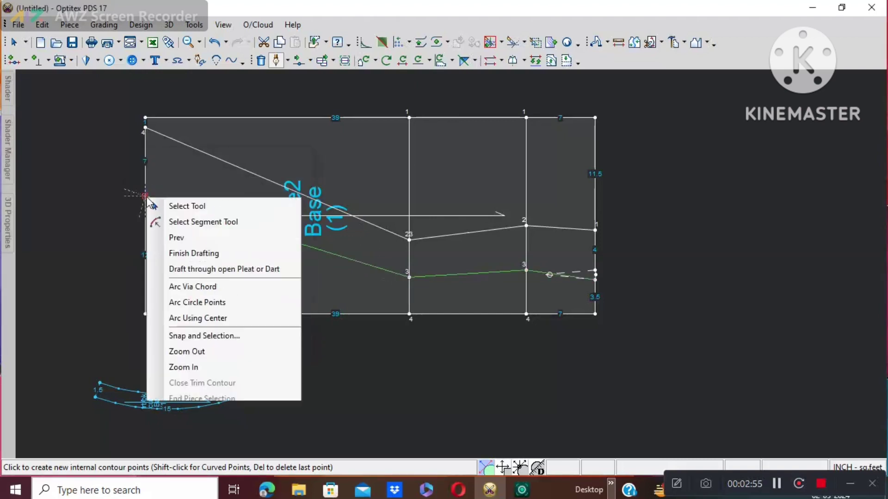
left_click(201, 258)
right_click(221, 88)
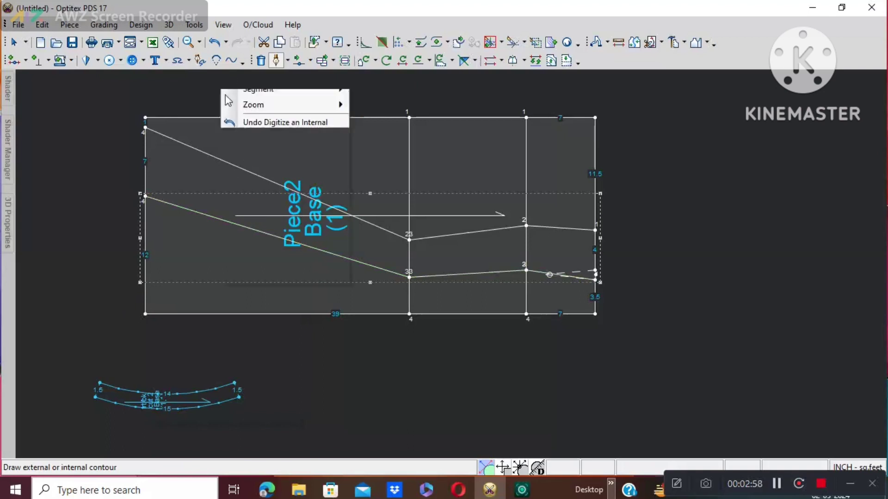
left_click(245, 102)
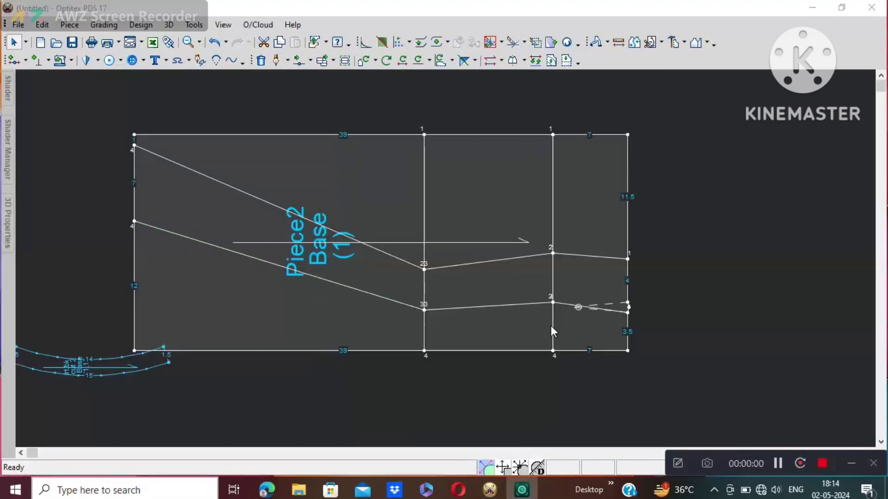
- Delete the two vertical guide lines inside the rectangle, leaving only the two shaping lines
left_click(552, 326)
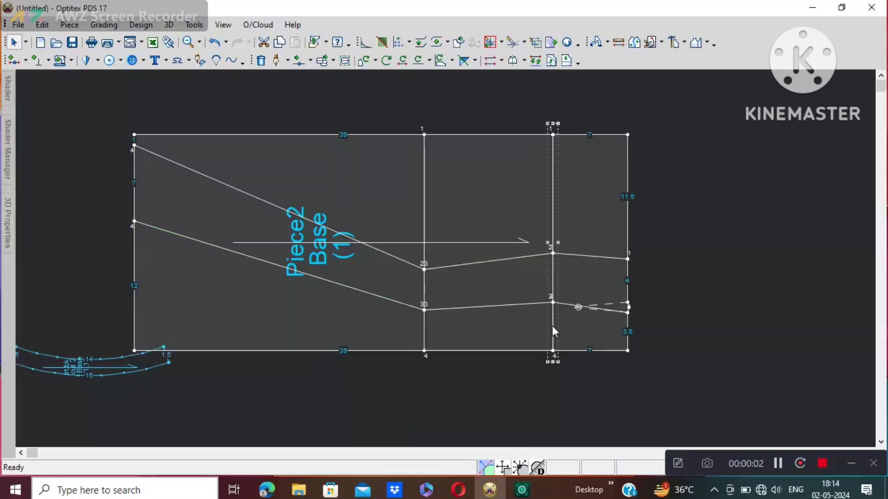
key("Delete")
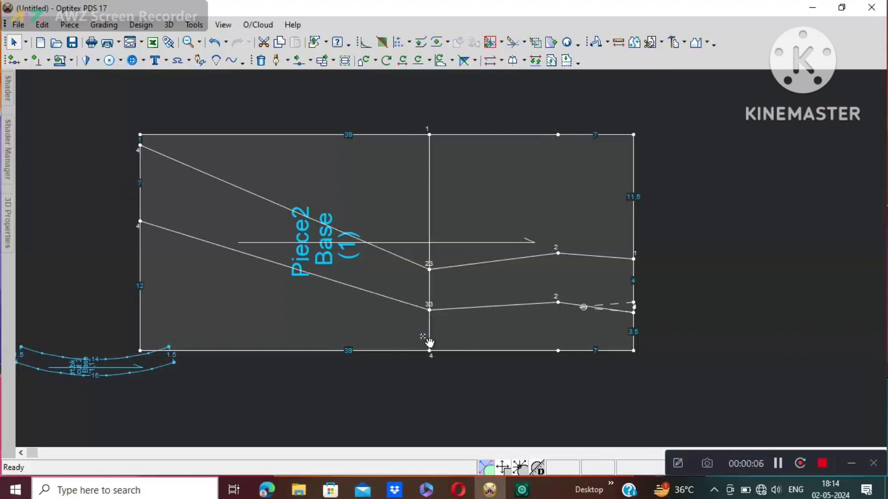
left_click(429, 331)
key("Delete")
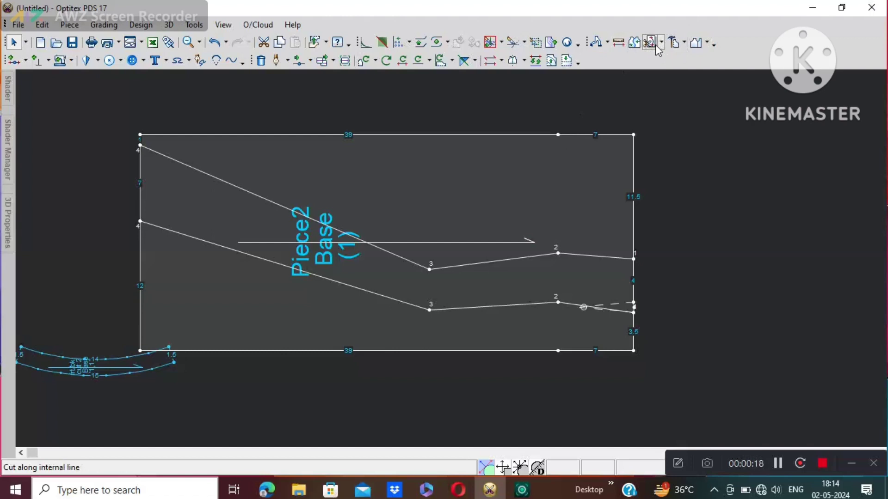
- Build a new piece from the area between the second shaping line and the rectangle's bottom edge
left_click(674, 42)
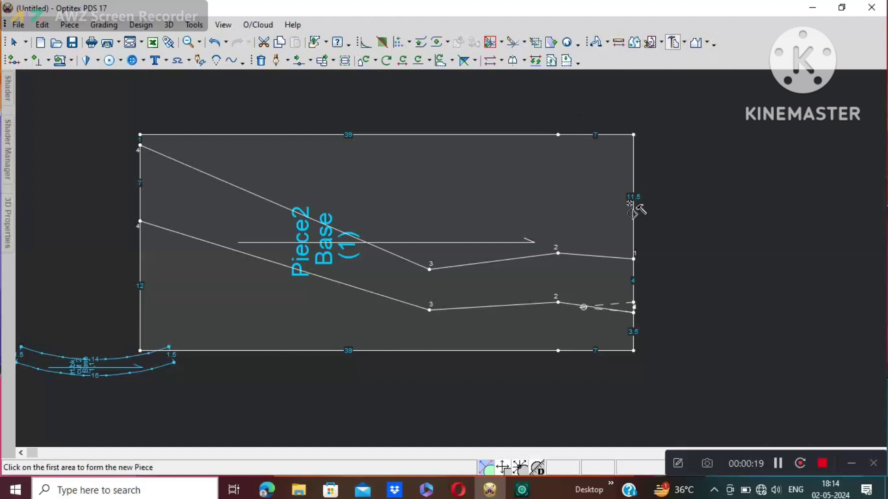
left_click(310, 302)
right_click_drag(746, 134, 469, 272)
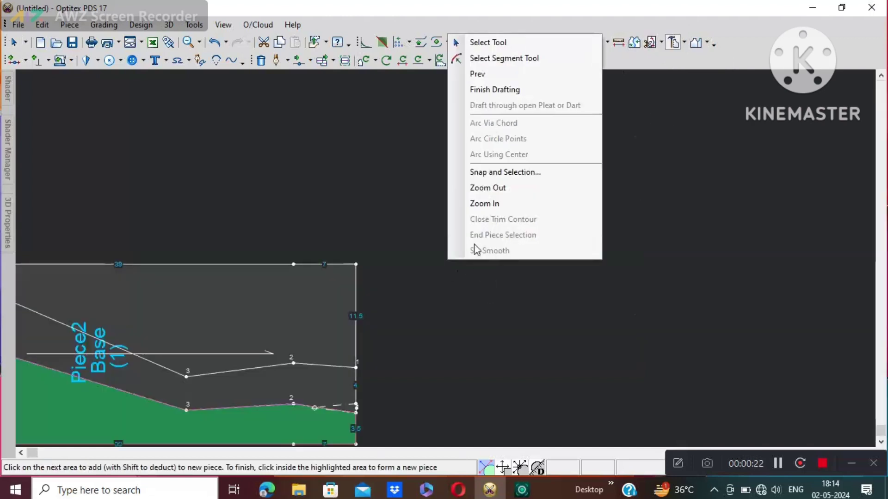
left_click(482, 90)
right_click(494, 196)
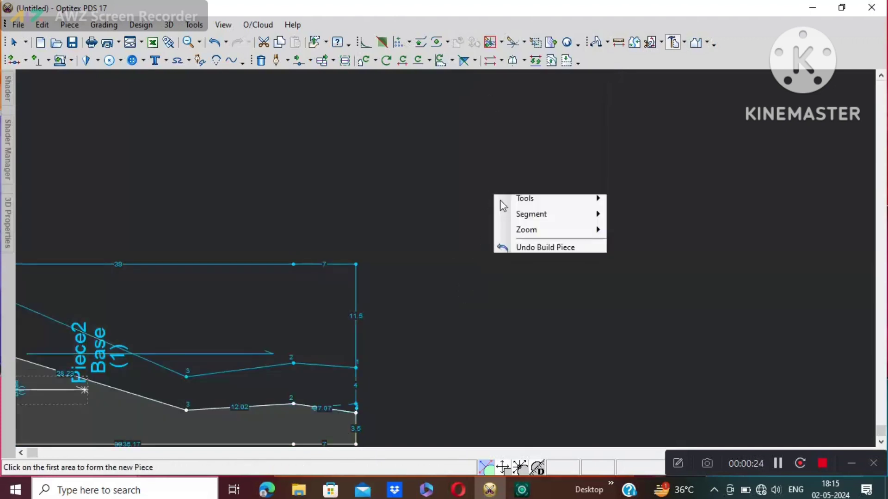
left_click(510, 202)
scroll(227, 330, "down", 1)
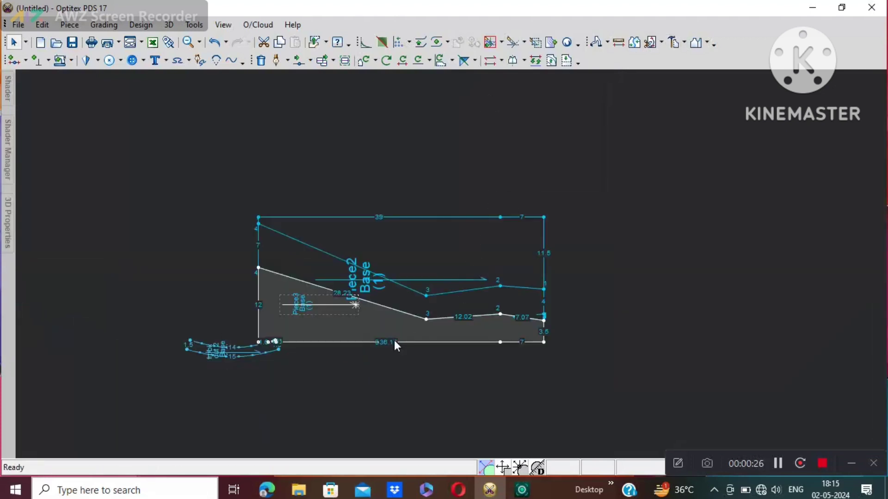
- Move the new bottom panel off the rectangle into the empty space above it
left_click_drag(395, 324, 652, 184)
left_click_drag(463, 317, 468, 318)
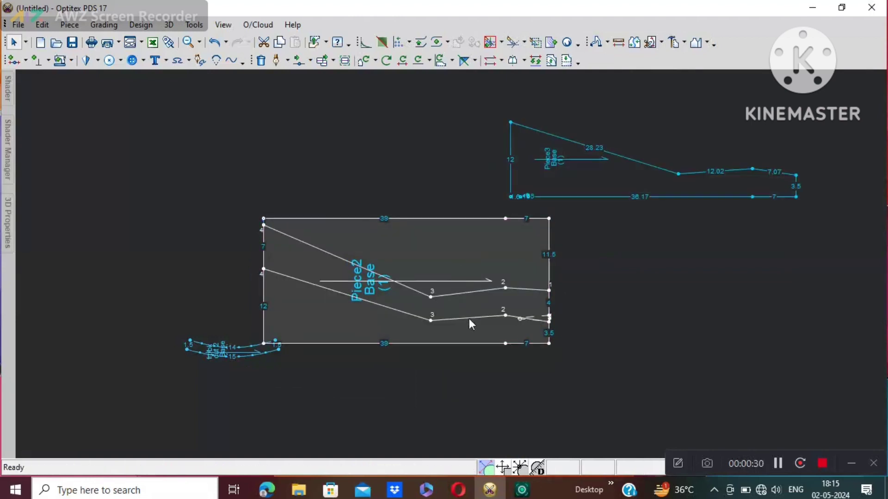
scroll(451, 264, "up", 1)
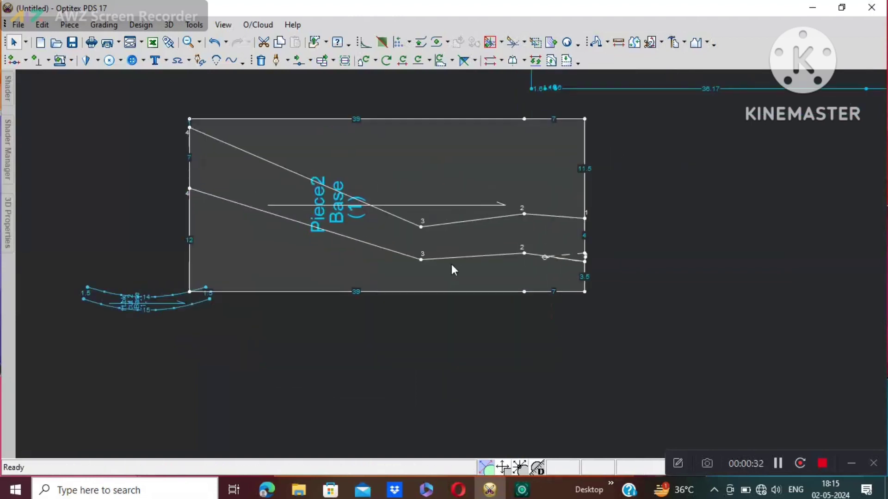
scroll(451, 264, "down", 1)
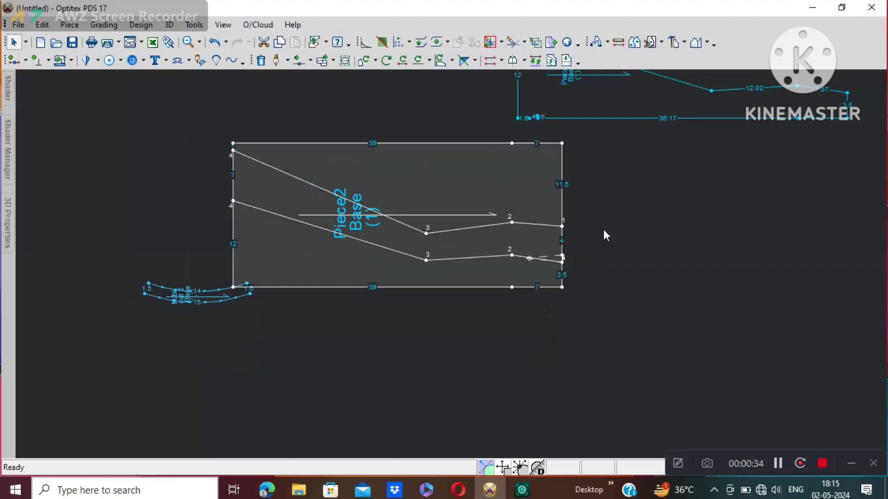
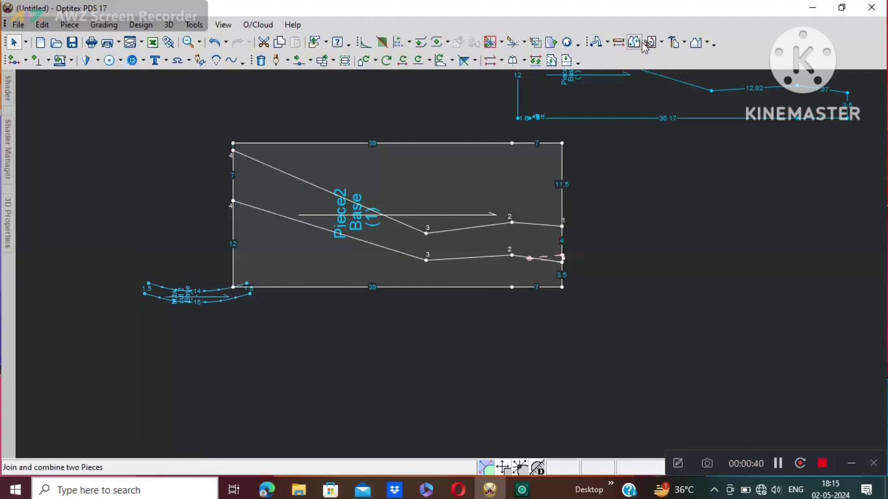
- Build a new piece from the middle area between the two shaping lines
left_click(674, 42)
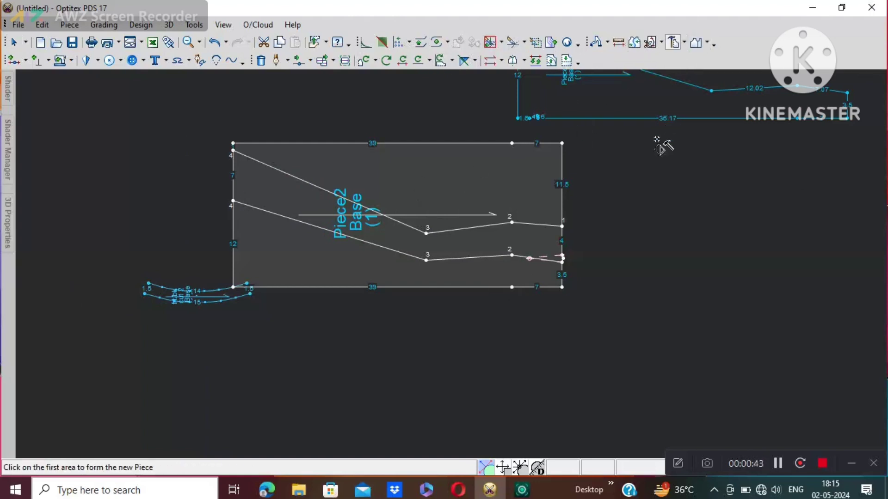
left_click(387, 229)
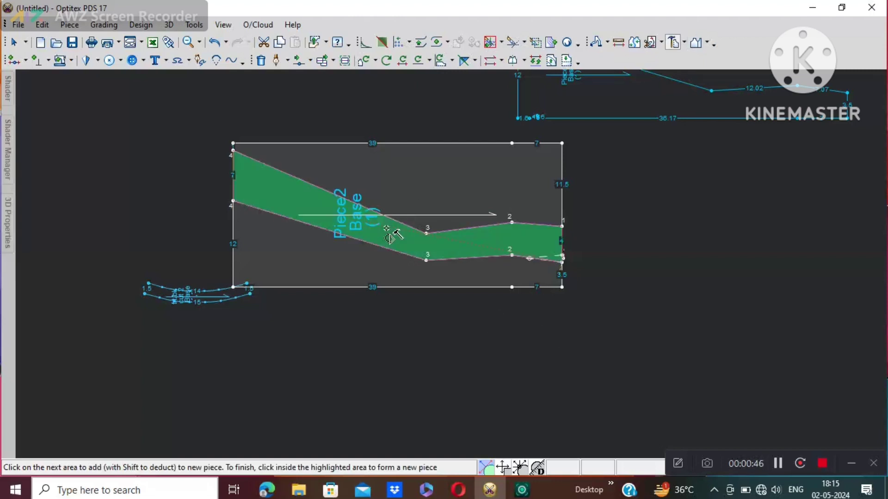
right_click(388, 230)
left_click(435, 286)
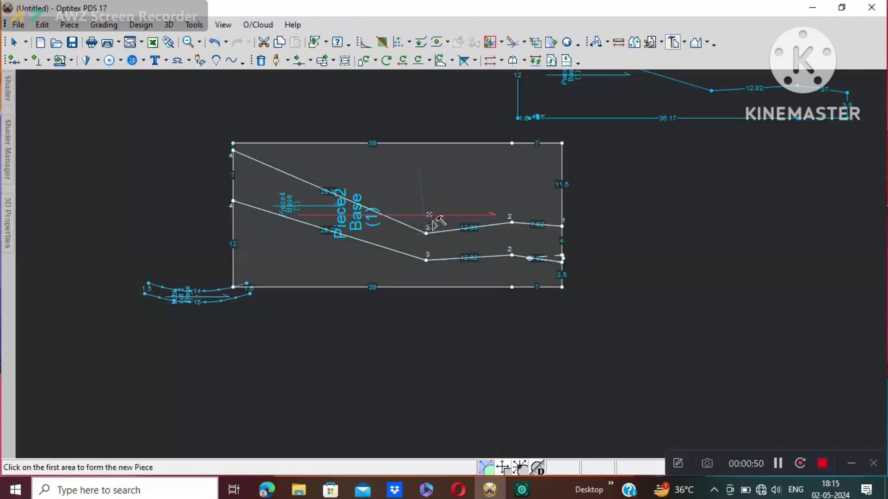
- Build another piece from the same middle area and move it below the rectangle
left_click(385, 229)
right_click(386, 230)
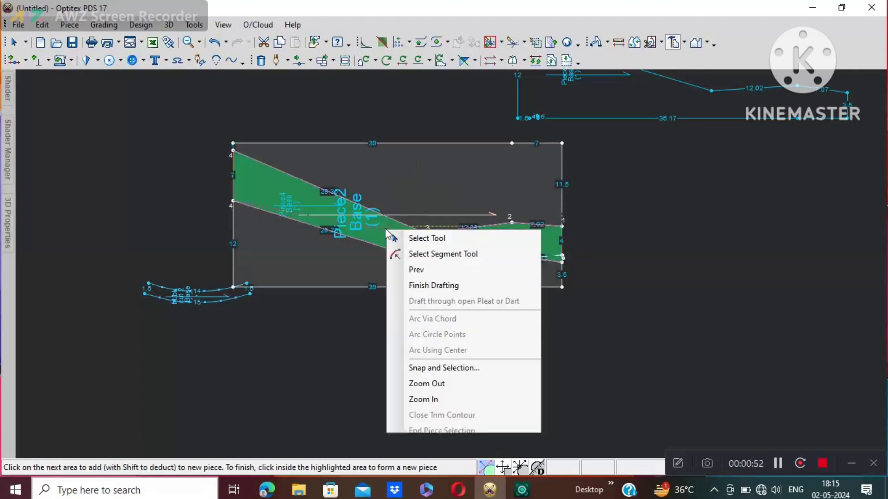
left_click(422, 285)
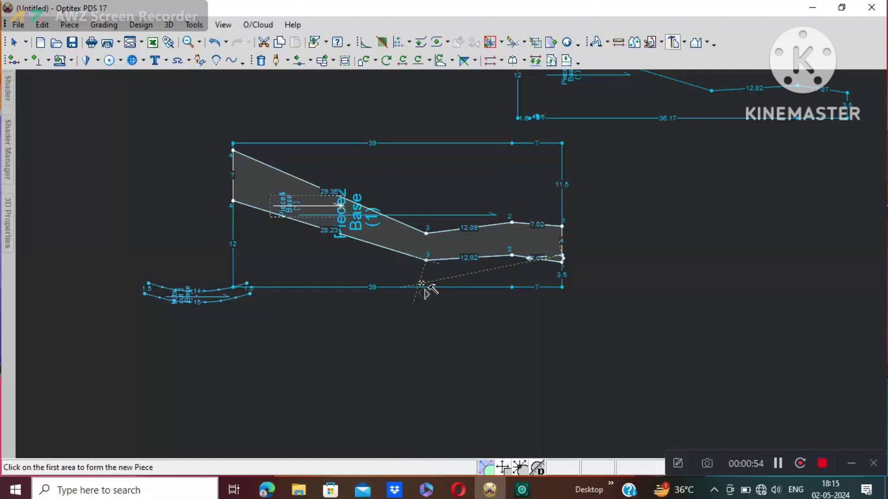
left_click(401, 234)
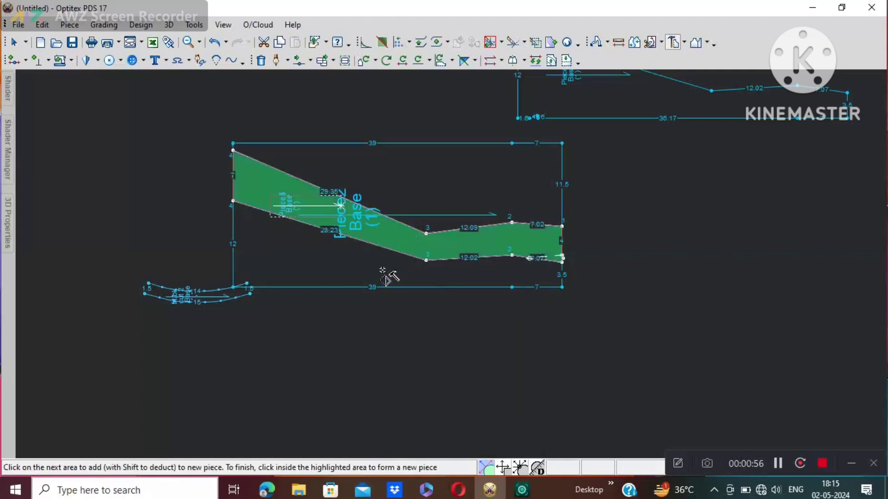
right_click(386, 277)
left_click(432, 53)
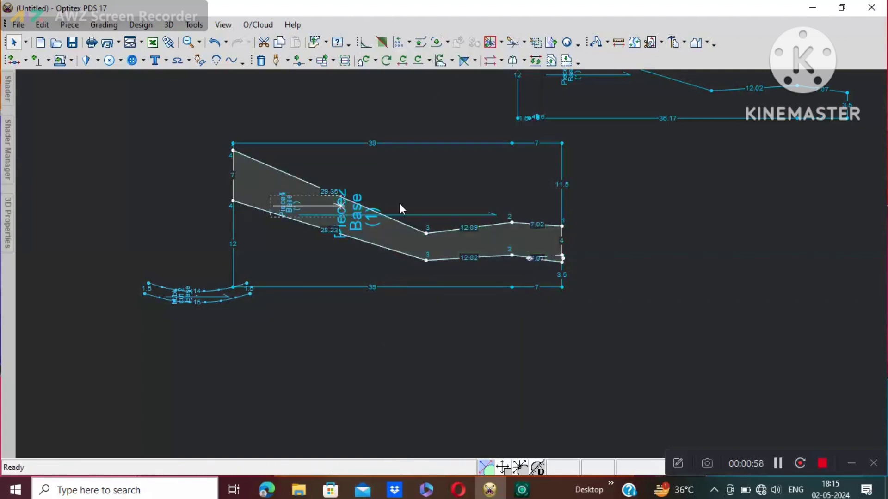
left_click_drag(391, 229, 428, 341)
- Delete the original rectangle piece, answering Yes to keeping its changes
left_click(440, 196)
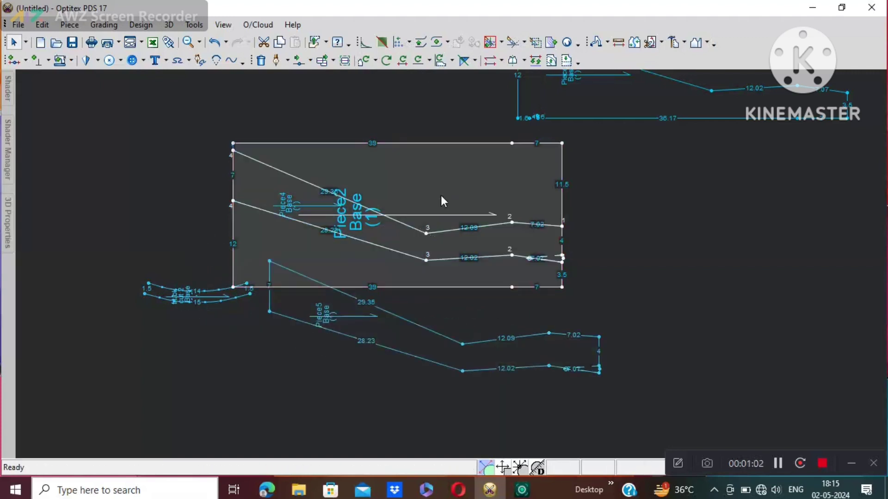
key("Delete")
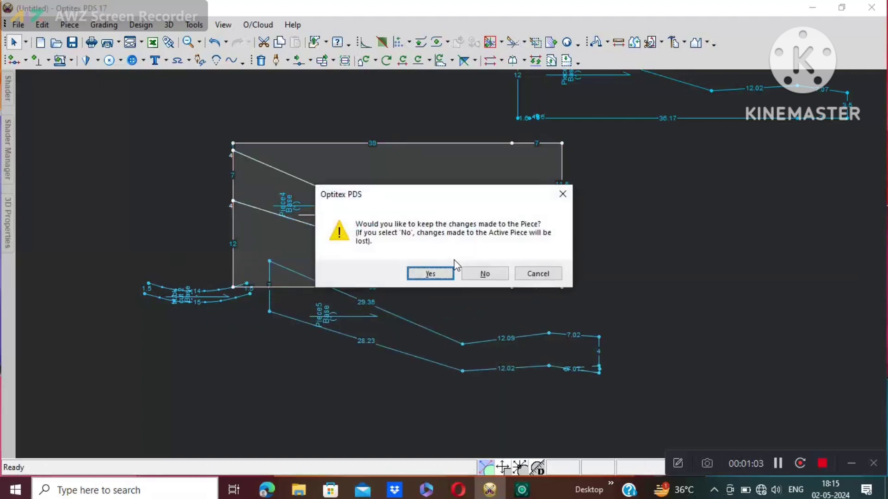
left_click(423, 274)
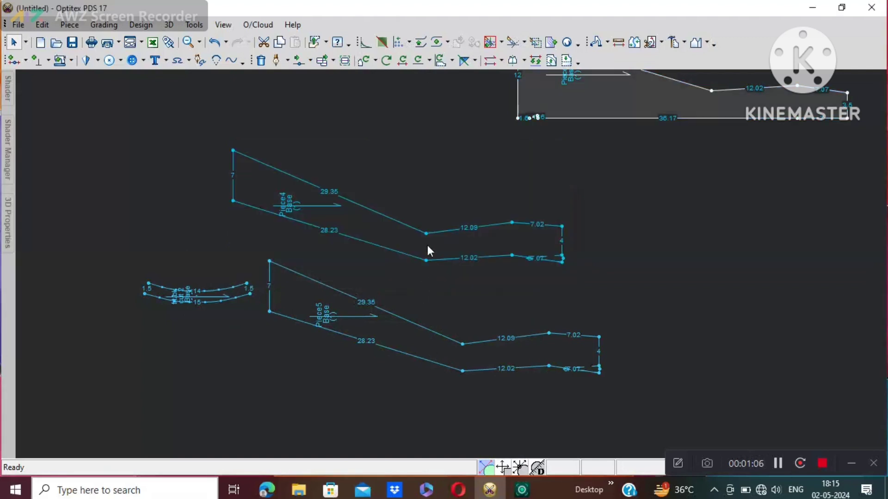
- Delete the duplicate middle panel, discarding its changes, and move the remaining middle panel up into the free space
left_click(427, 249)
key("Delete")
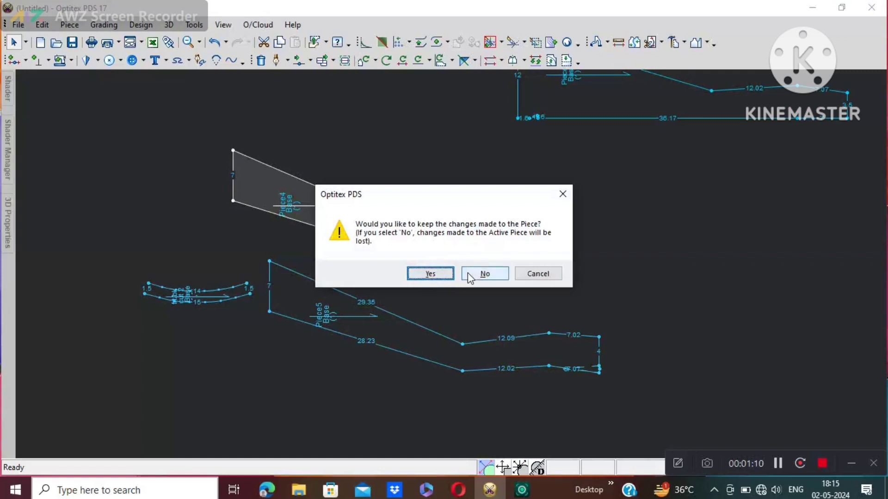
left_click(477, 275)
left_click_drag(443, 357, 572, 223)
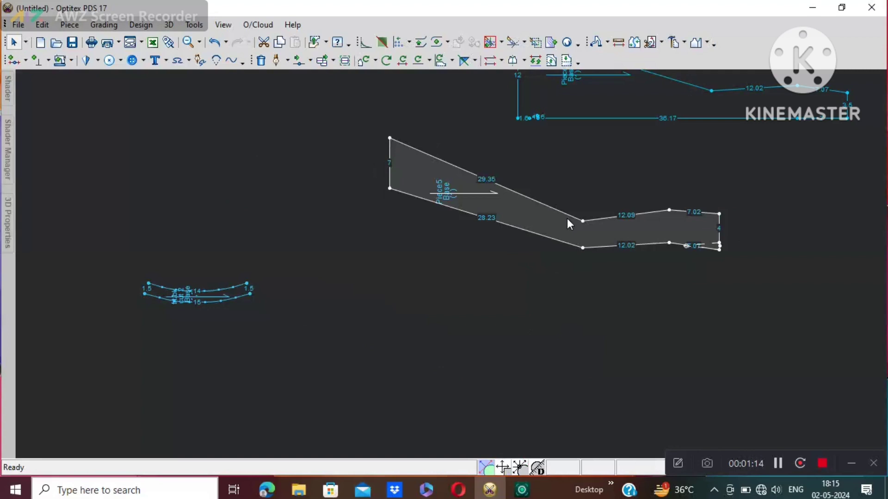
key("m")
left_click_drag(367, 184, 431, 264)
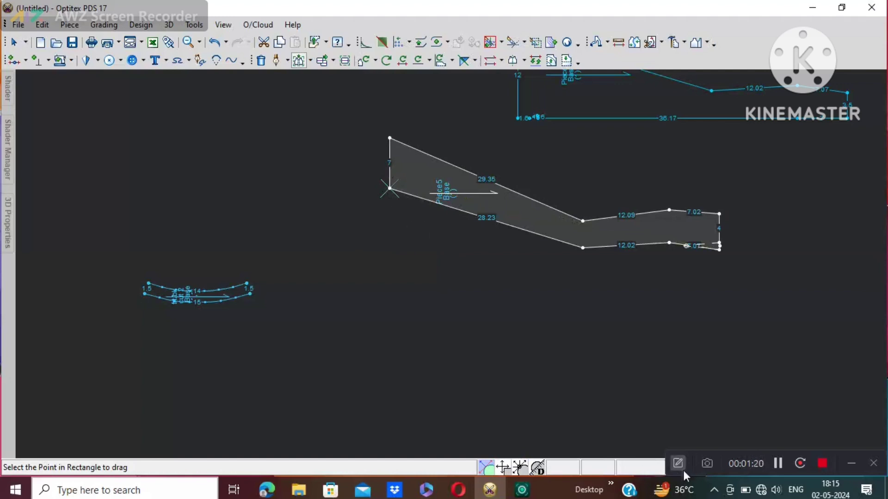
left_click(774, 462)
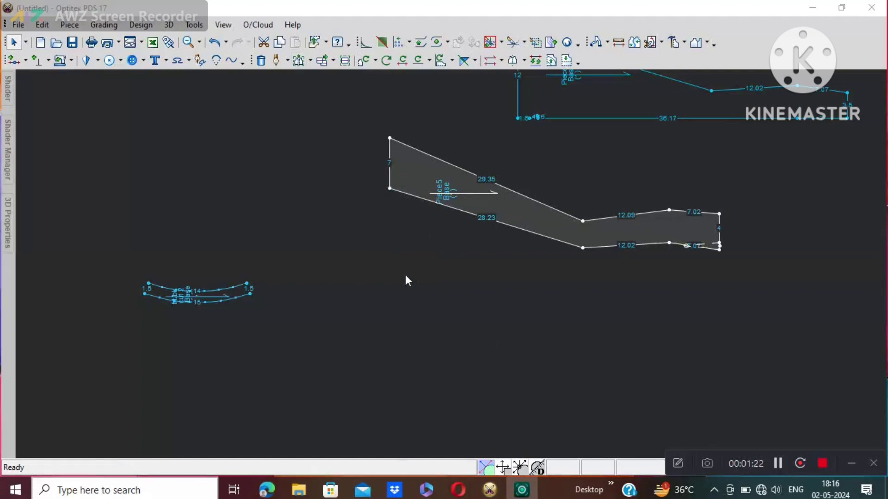
left_click(407, 169)
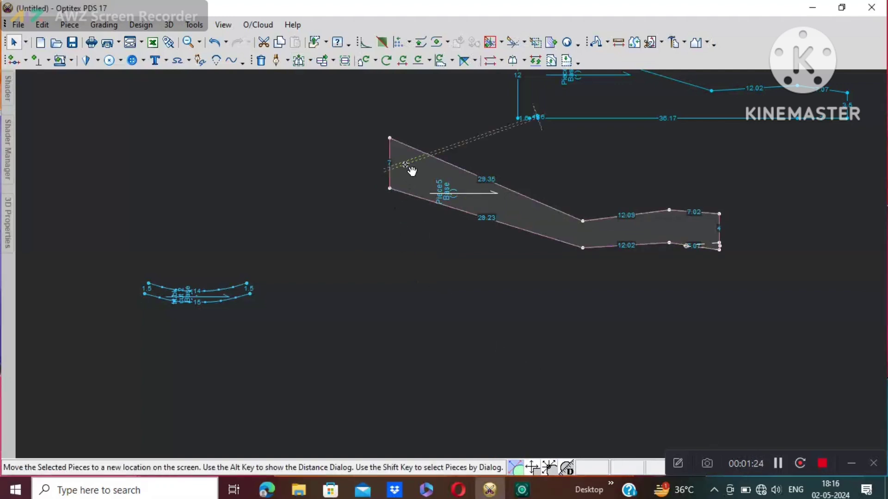
- Move the lower corner point of the middle panel's wide end by Y -10 and X 0
key("m")
left_click_drag(368, 172, 414, 241)
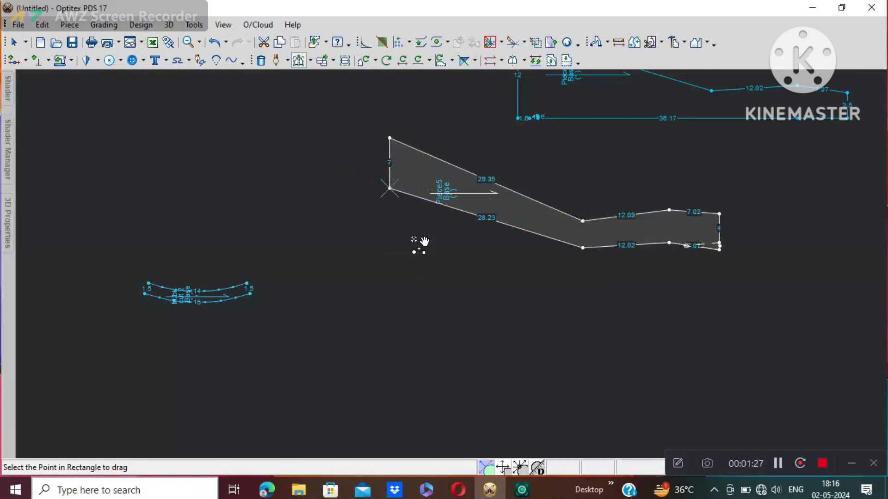
left_click(399, 190)
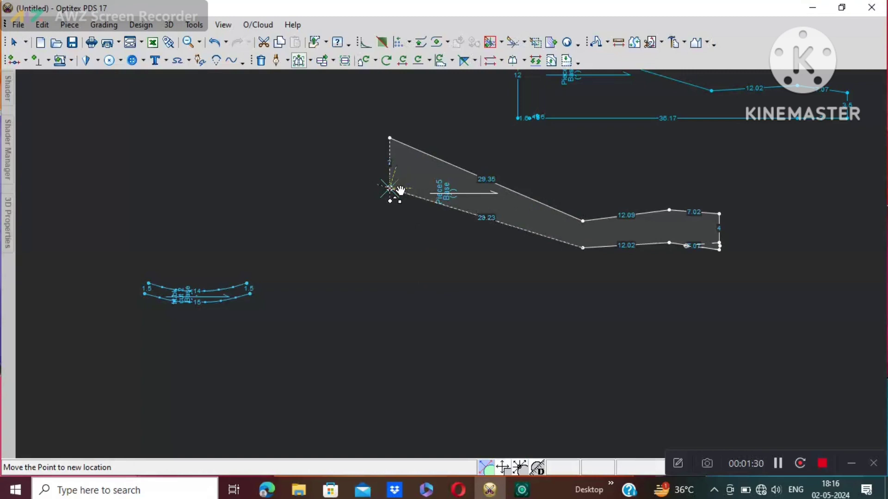
key("Return")
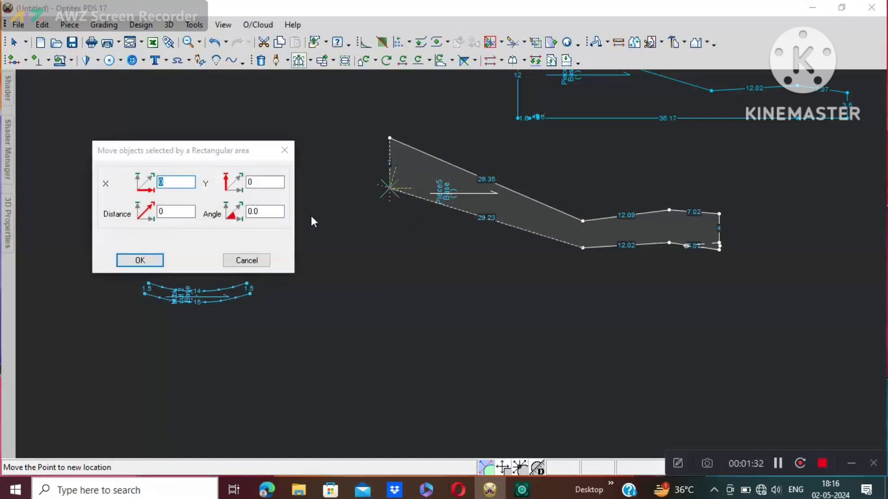
left_click(267, 184)
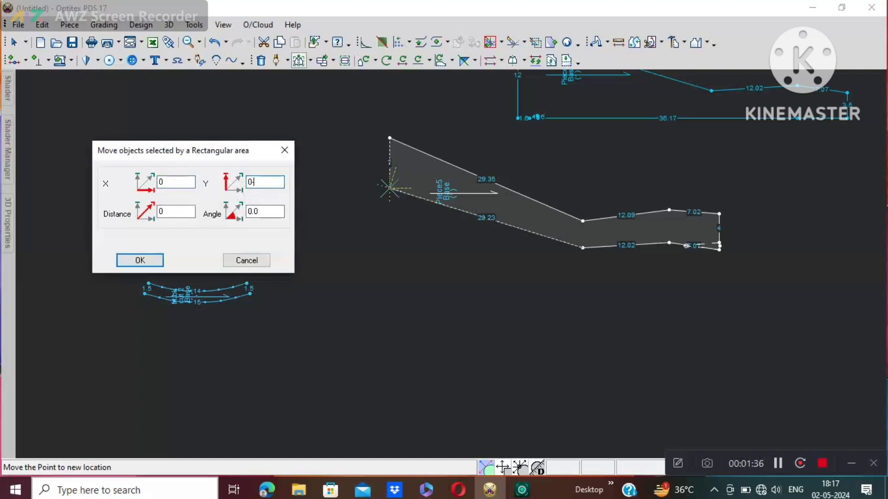
type("-")
key("BackSpace")
key("BackSpace")
type("-1")
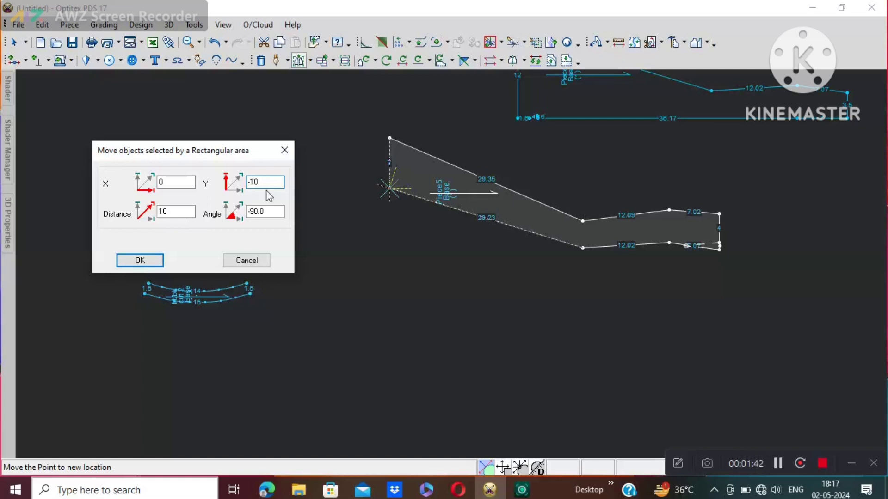
left_click(146, 260)
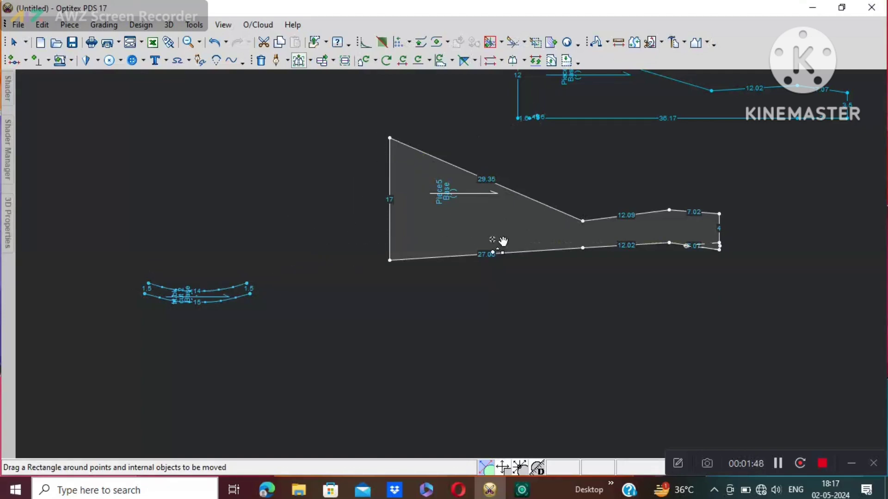
- Move the lower corner point of the middle panel's wide end by another Y -4 and X 0
left_click_drag(370, 239, 415, 301)
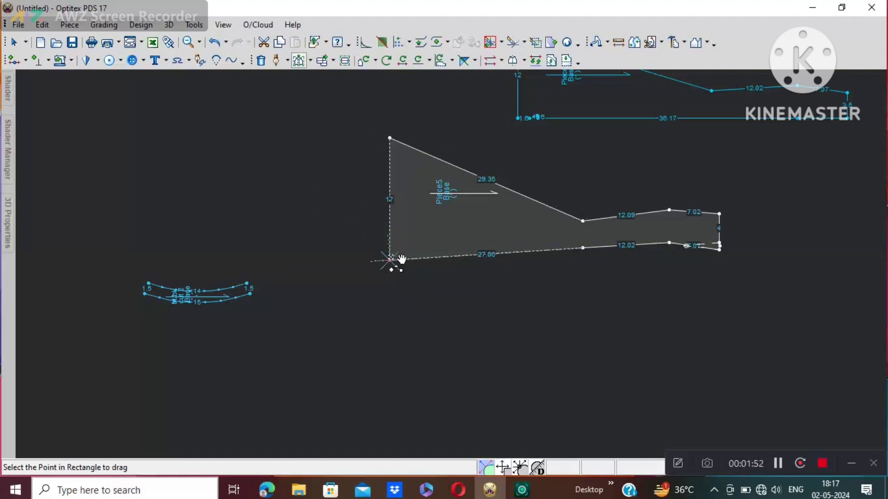
left_click(401, 262)
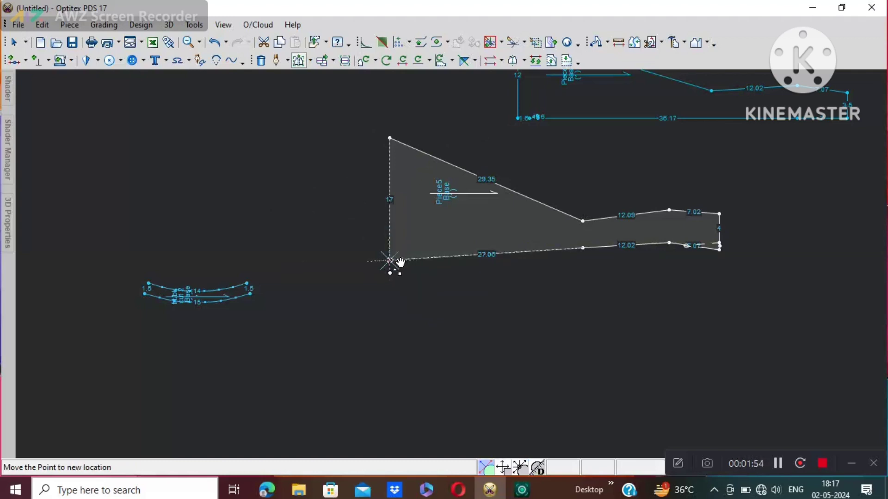
left_click(401, 262)
left_click(262, 182)
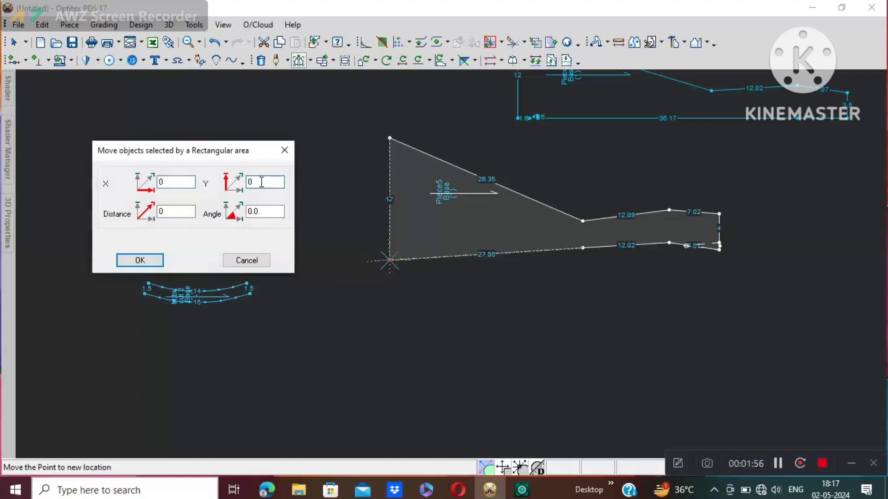
type("-4")
left_click(140, 260)
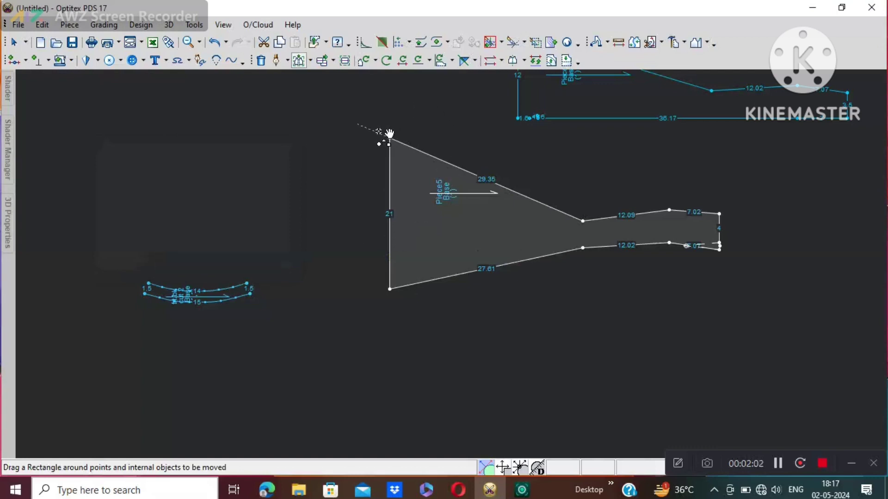
right_click(417, 105)
left_click(435, 116)
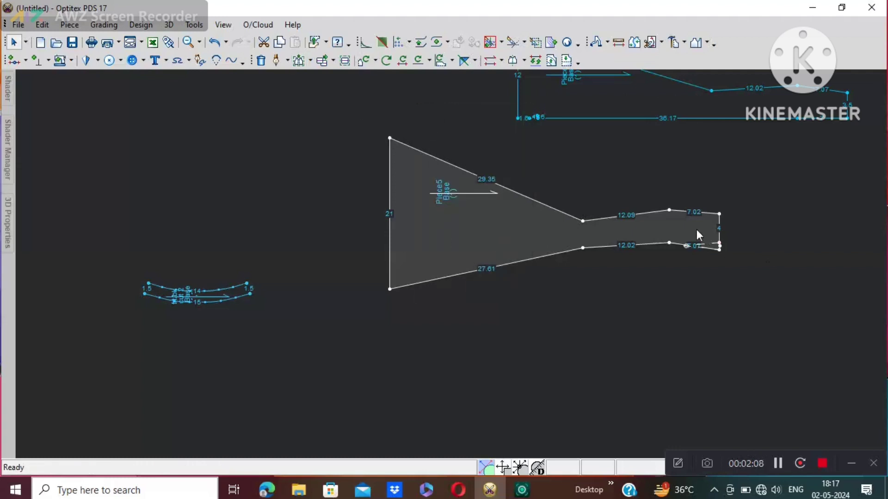
- Make the two inner points along the middle panel's upper edge curve points
scroll(675, 230, "up", 2)
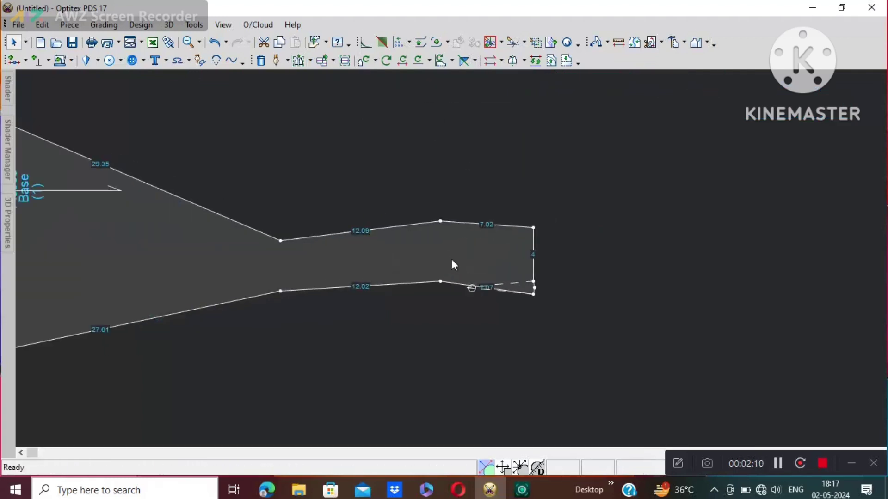
double_click(440, 221)
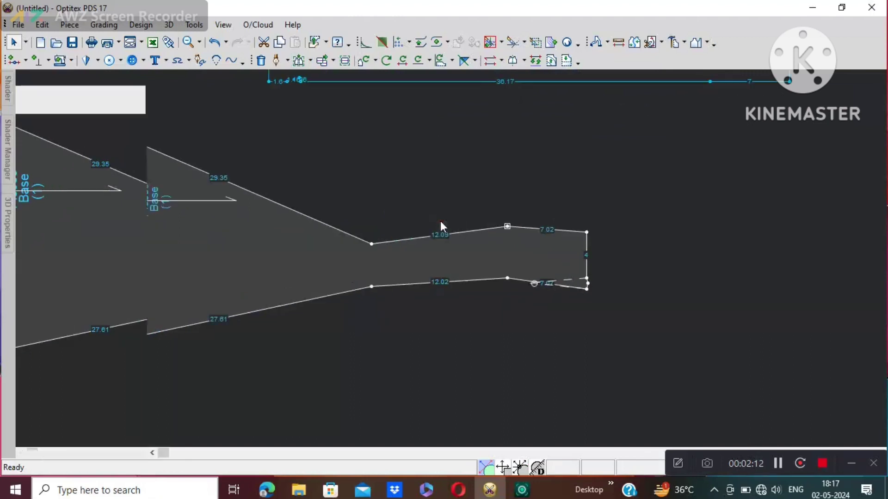
left_click(111, 146)
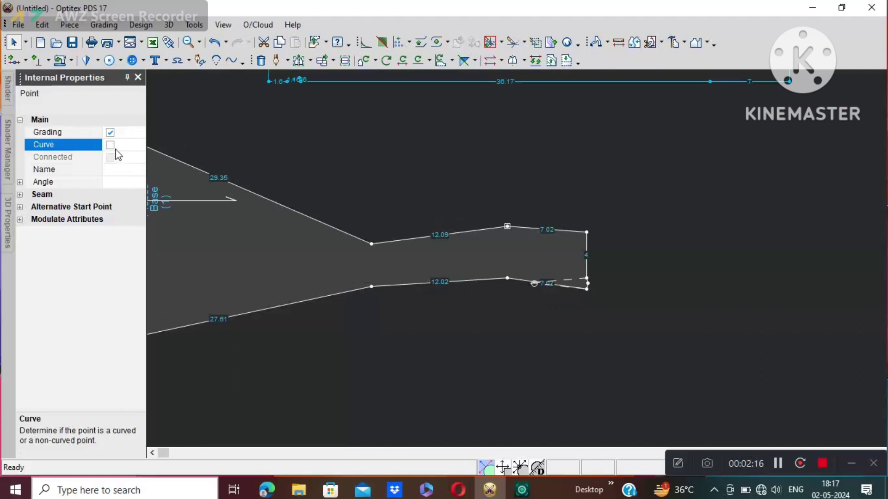
left_click(111, 145)
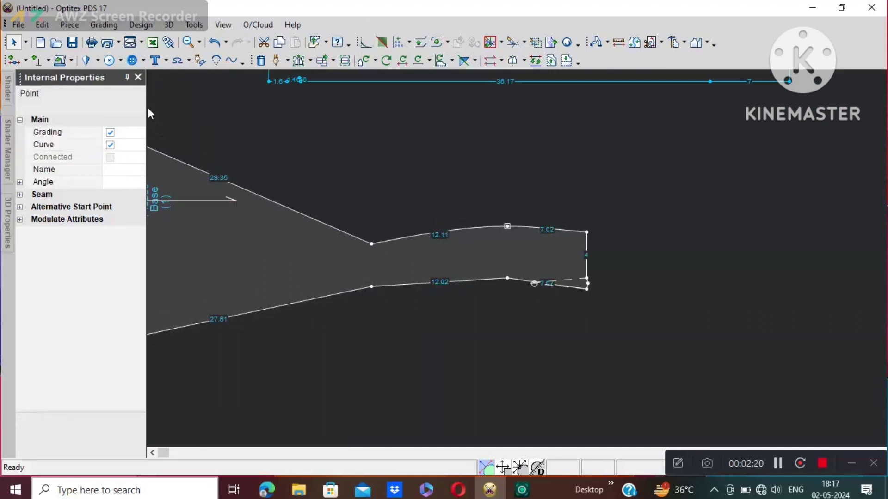
left_click(138, 77)
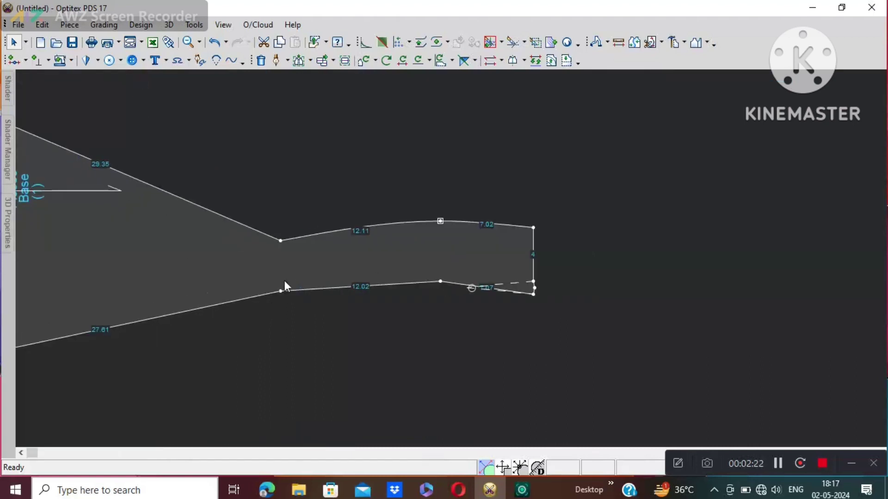
double_click(281, 240)
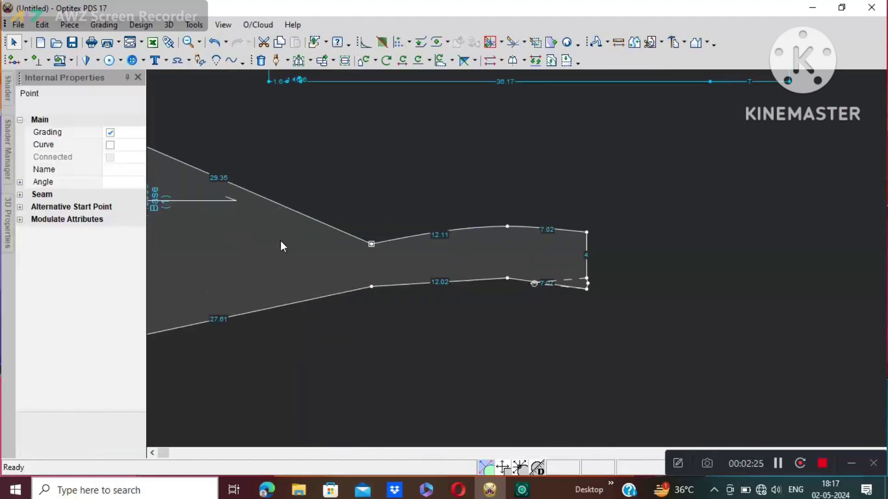
left_click(112, 146)
left_click(110, 145)
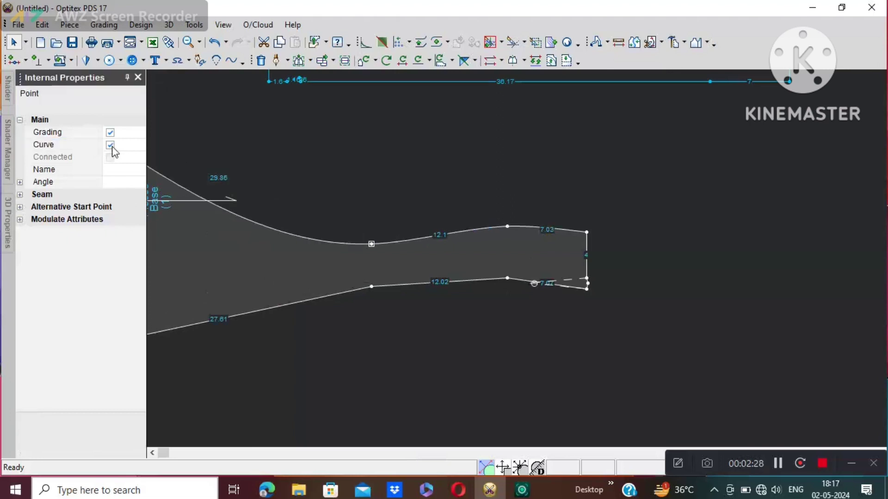
left_click(138, 78)
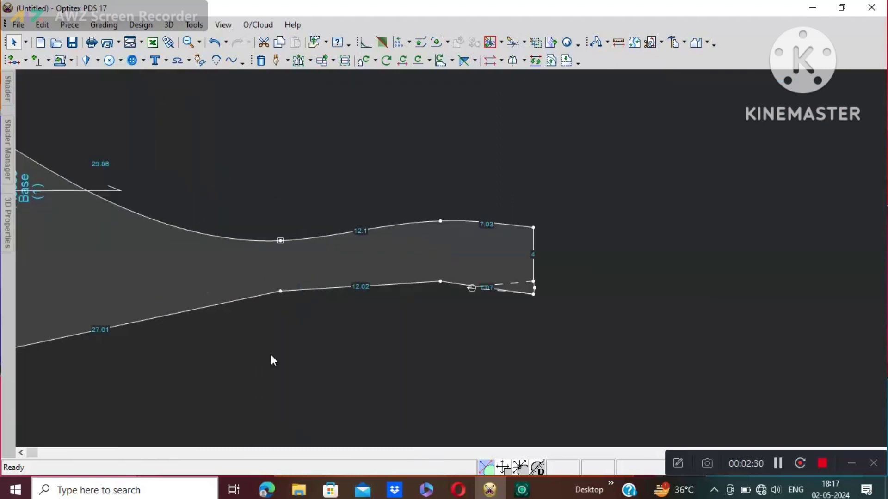
- Make the two inner points along the middle panel's lower edge curve points
left_click(280, 292)
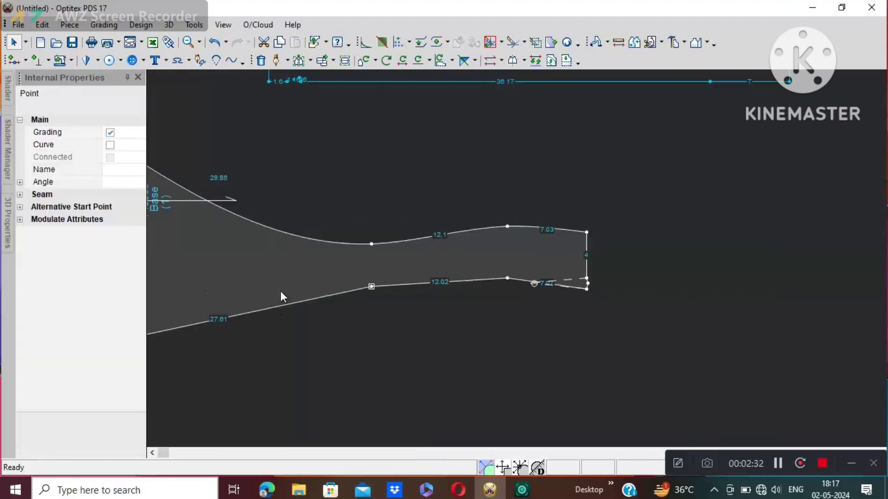
left_click(110, 145)
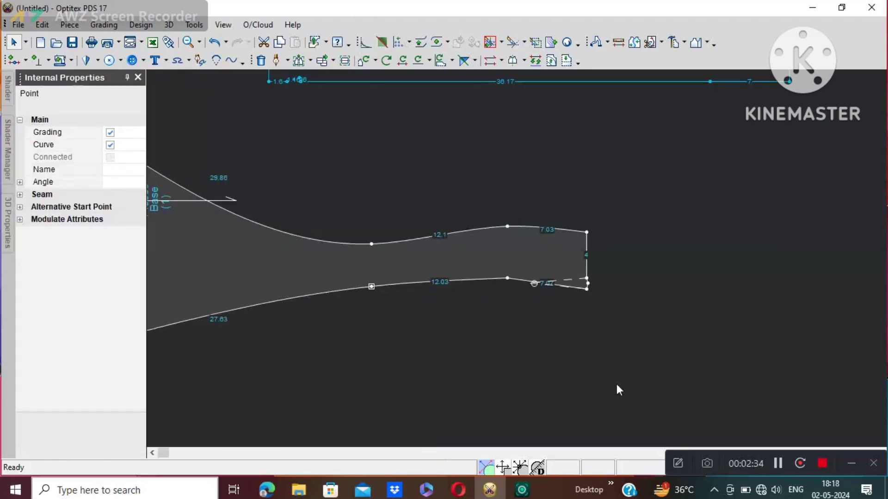
left_click(507, 279)
left_click(110, 145)
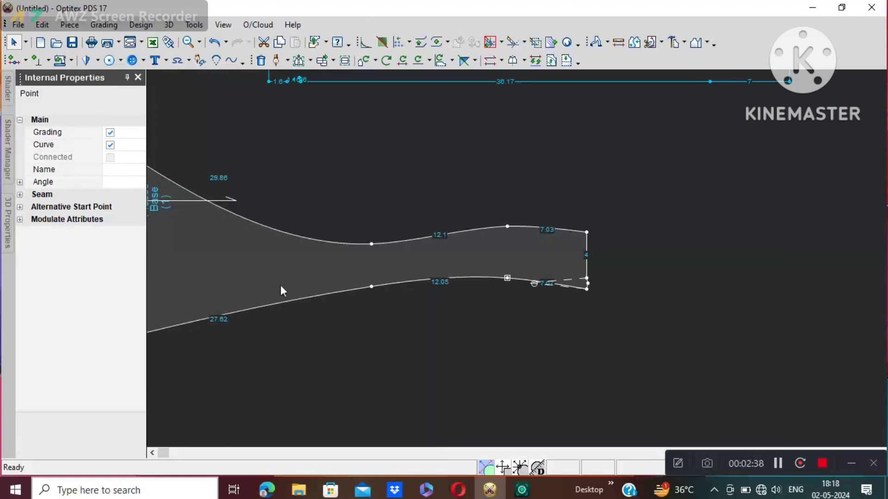
right_click(614, 162)
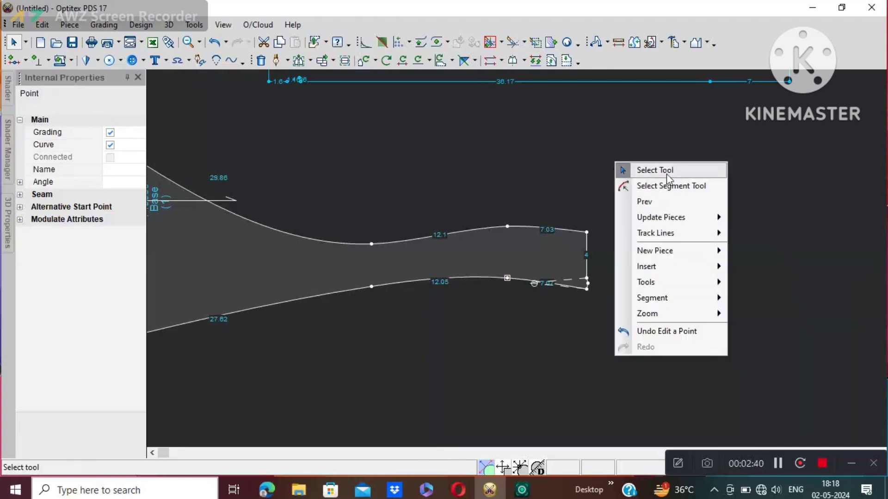
left_click(626, 171)
- Rearrange the two long panels so that Piece3 lies below the middle panel with a gap between them
left_click_drag(413, 258, 576, 224)
scroll(509, 259, "down", 3)
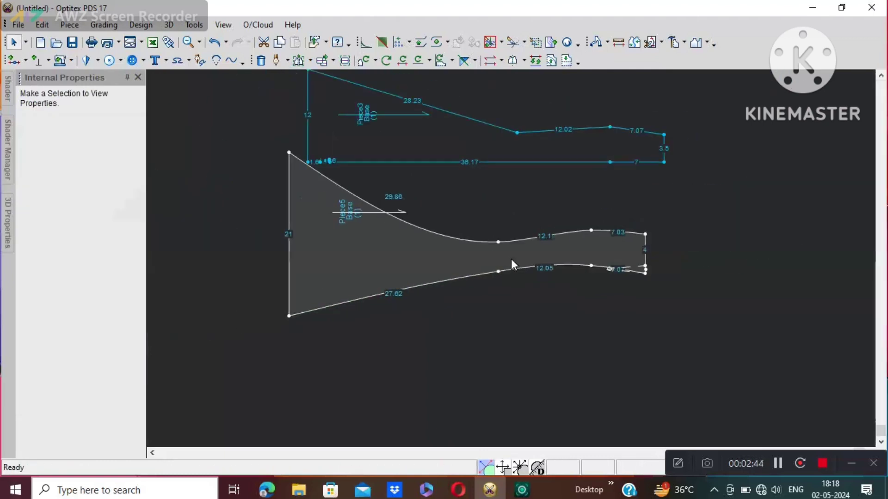
left_click(138, 78)
left_click_drag(451, 144, 414, 358)
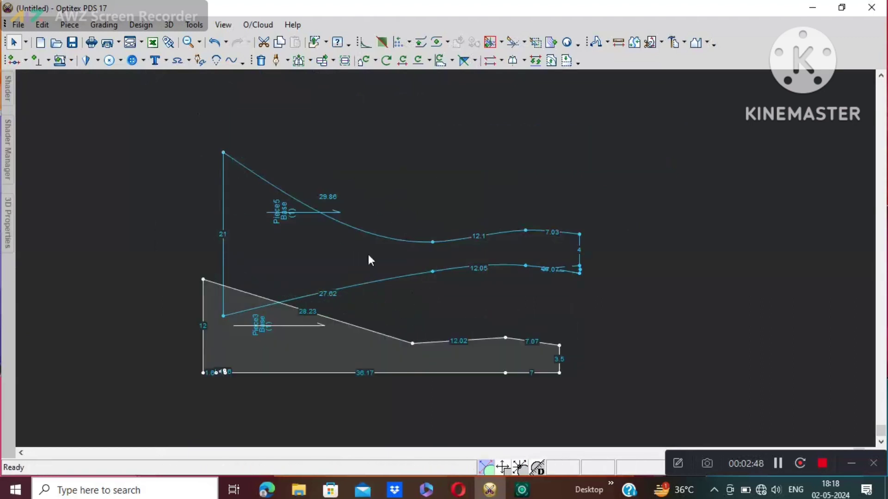
left_click_drag(267, 235, 260, 162)
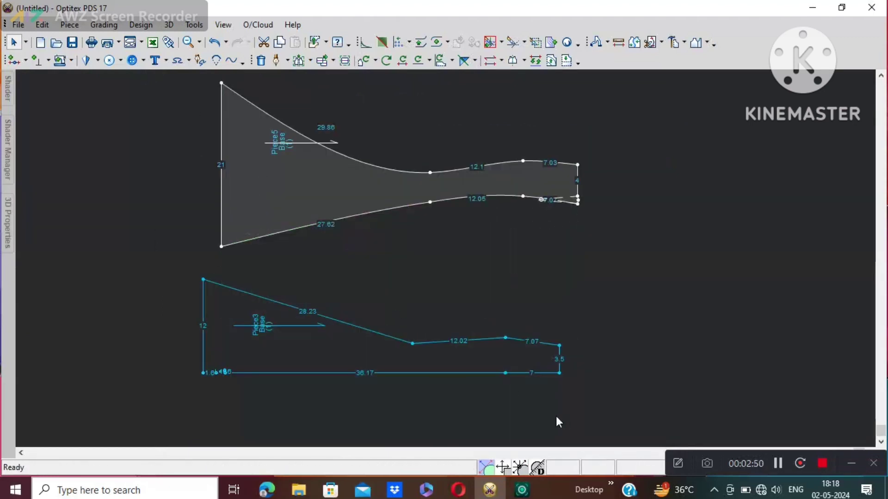
- Make the two inner points along the upper edge of Piece3 curve points
left_click(452, 362)
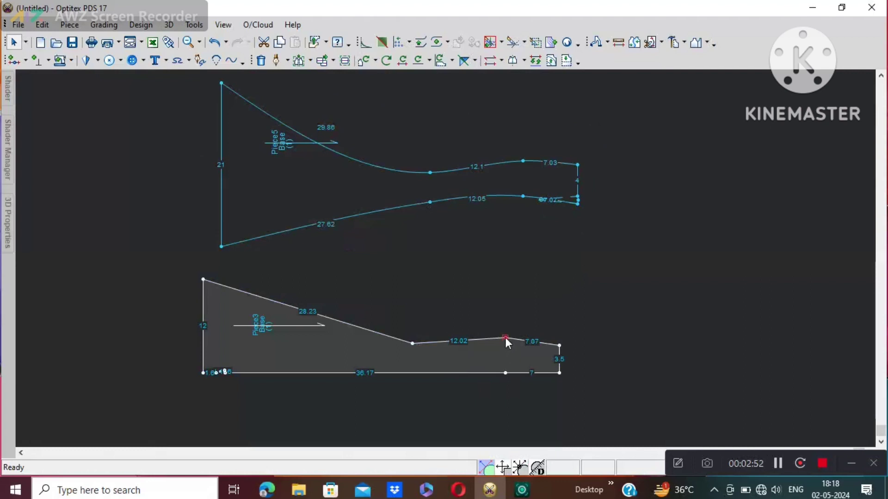
double_click(505, 338)
left_click(110, 145)
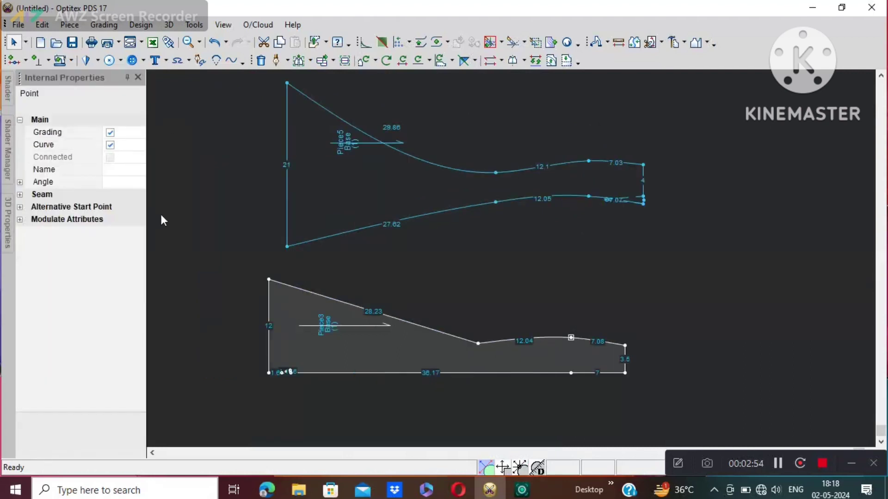
left_click(478, 343)
left_click(110, 145)
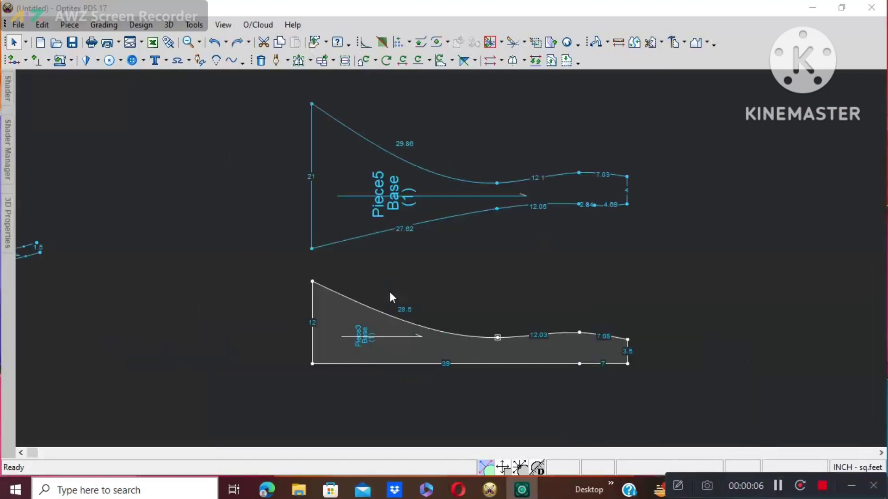
- Place the middle panel's lower hem corner on Piece3's upper hem corner and rotate the panel about it by about -28.8 degrees
left_click_drag(360, 154, 359, 182)
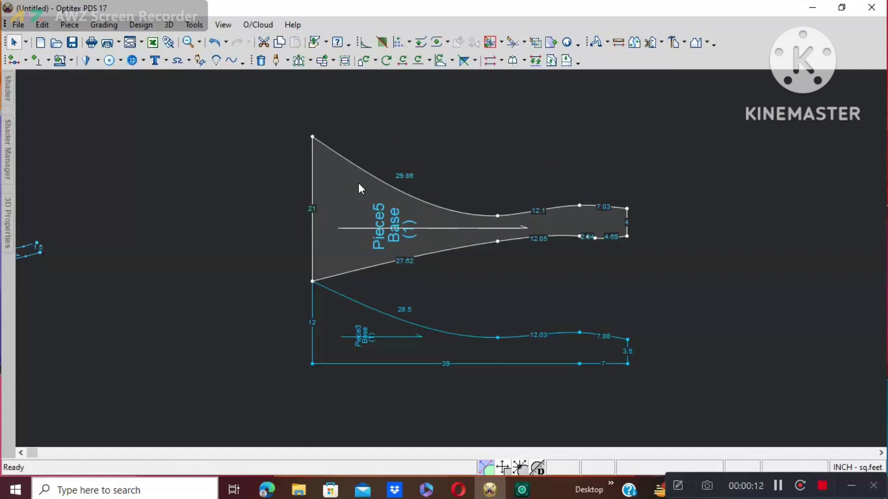
left_click(364, 60)
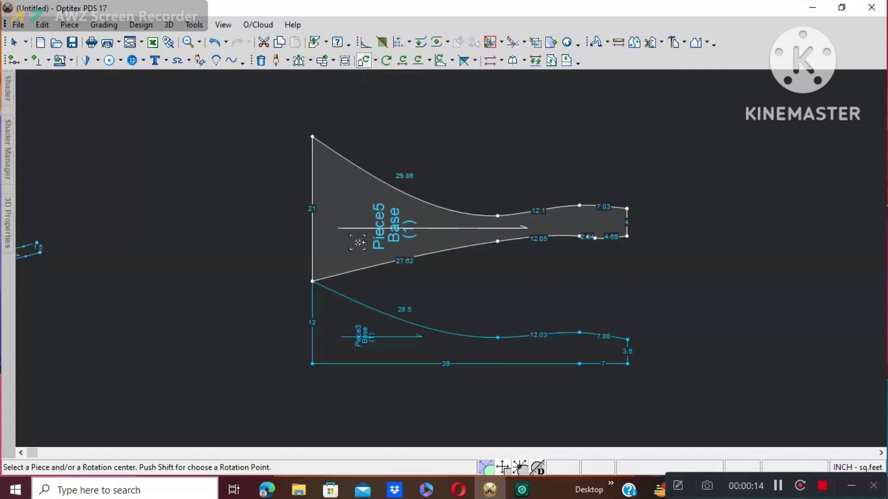
left_click(314, 282)
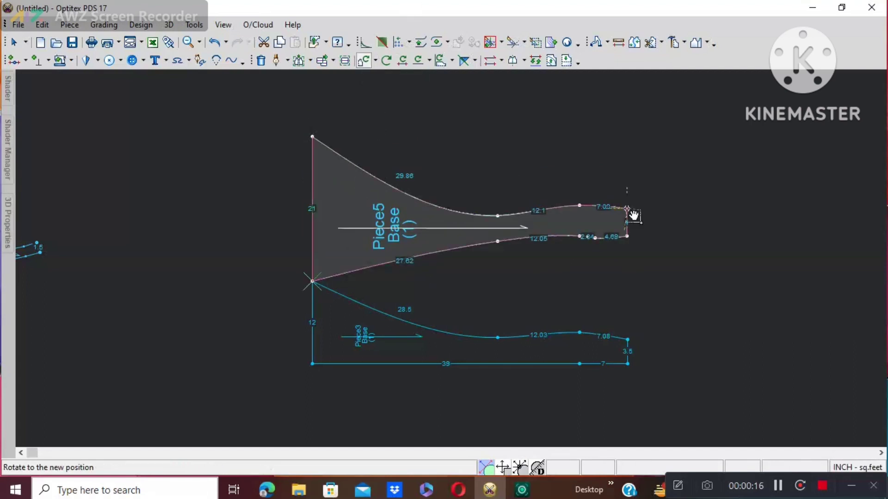
left_click(635, 374)
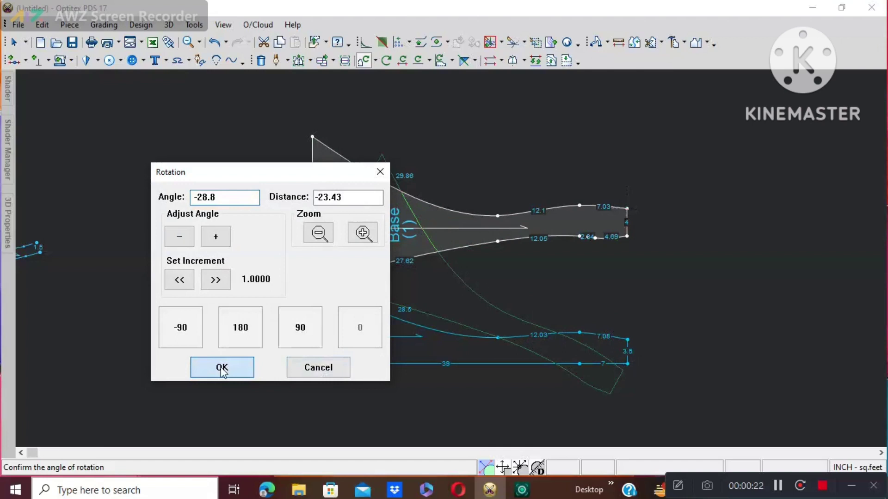
left_click(222, 368)
right_click(602, 179)
left_click(611, 194)
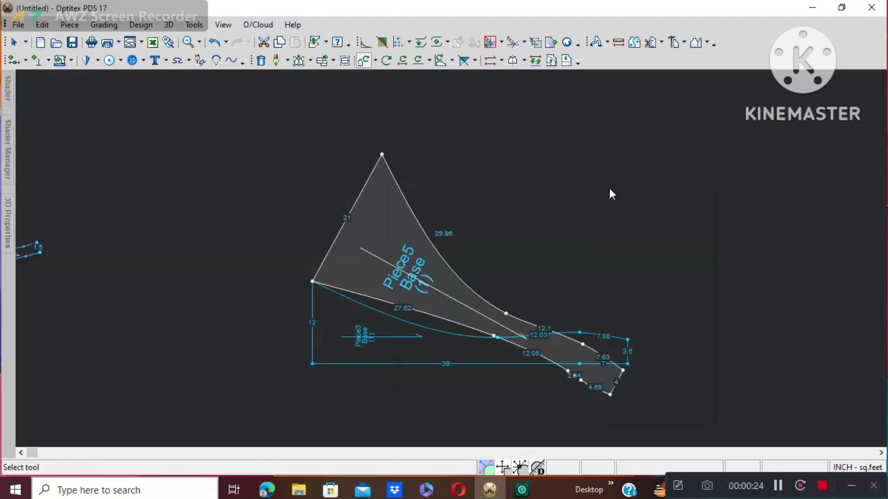
- Flatten Piece3's upper curve by moving a new point on its flared part slightly up to about X 63.4, Y 0.4
key("m")
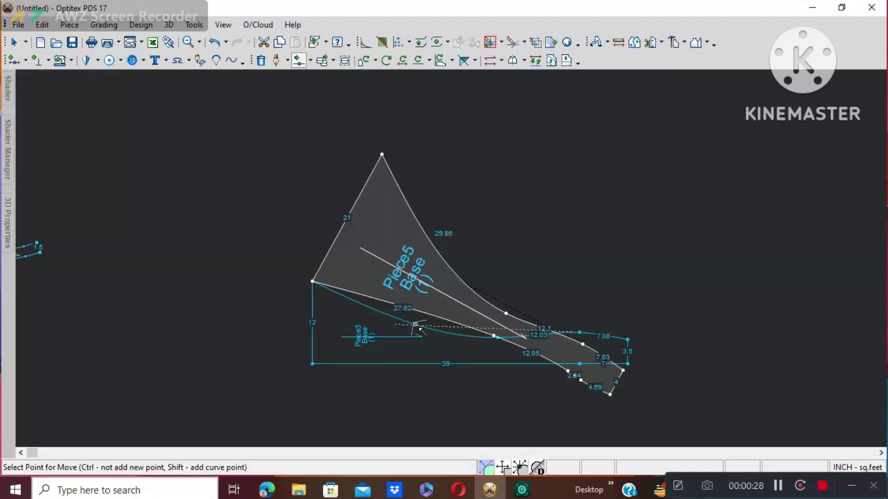
left_click(416, 325)
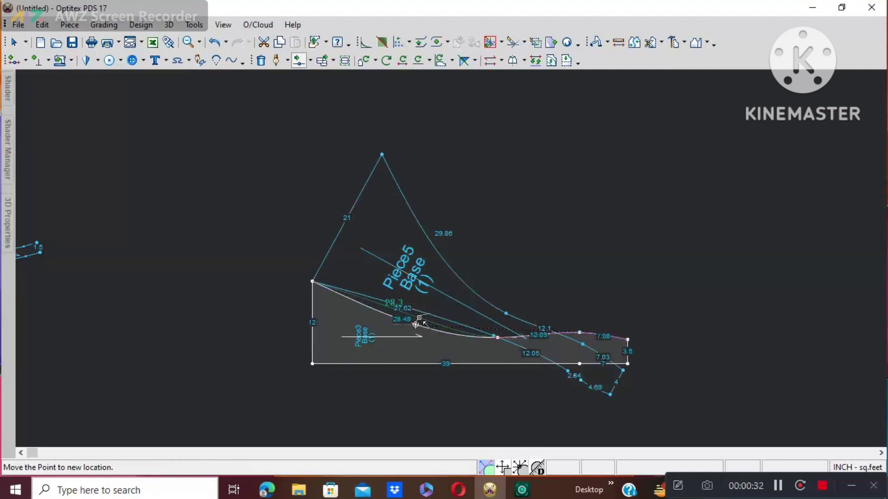
left_click(419, 320)
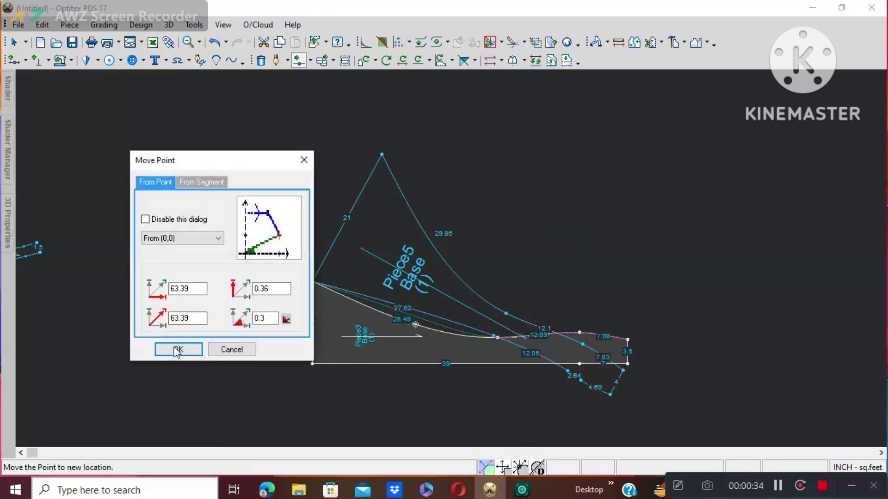
left_click(175, 349)
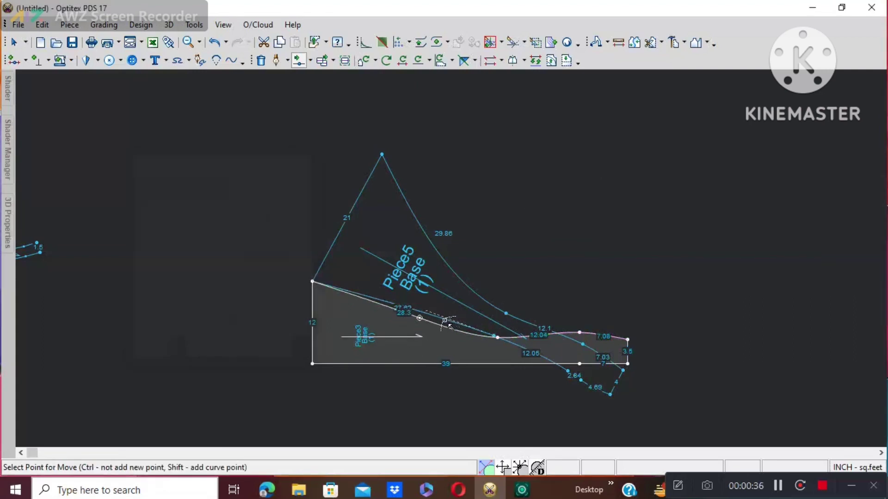
- Add a point on the flared part of the middle panel's lower edge and move it slightly down to bow the edge outward
left_click(445, 321)
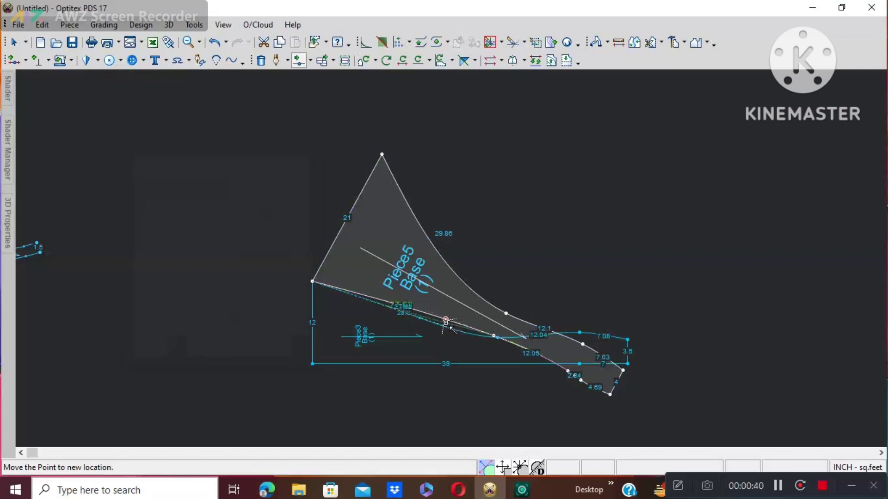
left_click(445, 321)
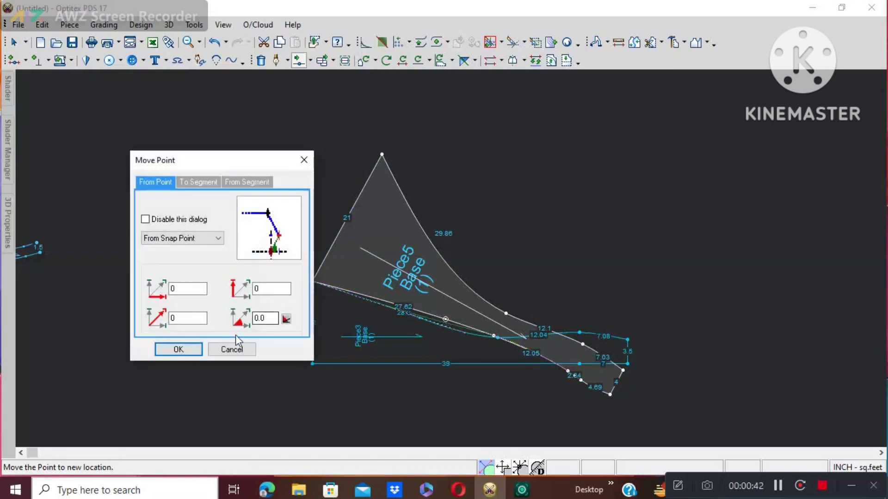
left_click(178, 349)
right_click(649, 174)
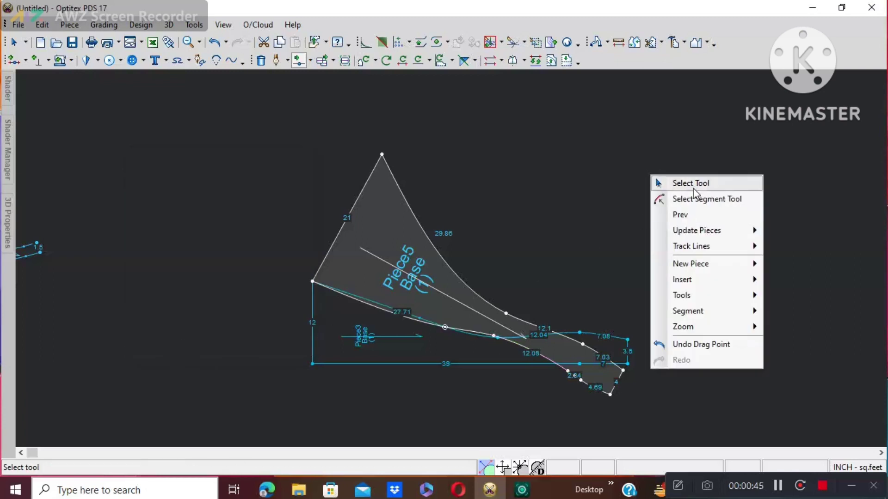
- Place the middle panel level above Piece3 and move its outer hem corner 4.5 inches inward along X with Multi Move
left_click(659, 183)
left_click_drag(448, 280, 502, 226)
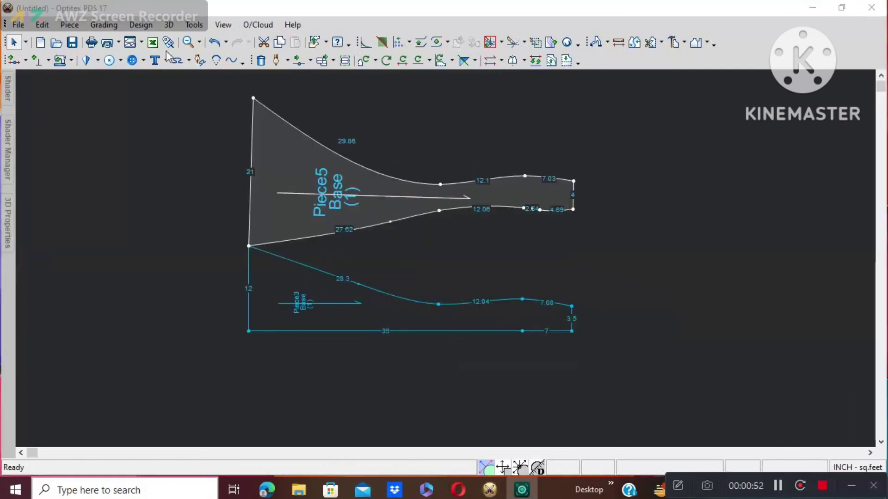
left_click(310, 61)
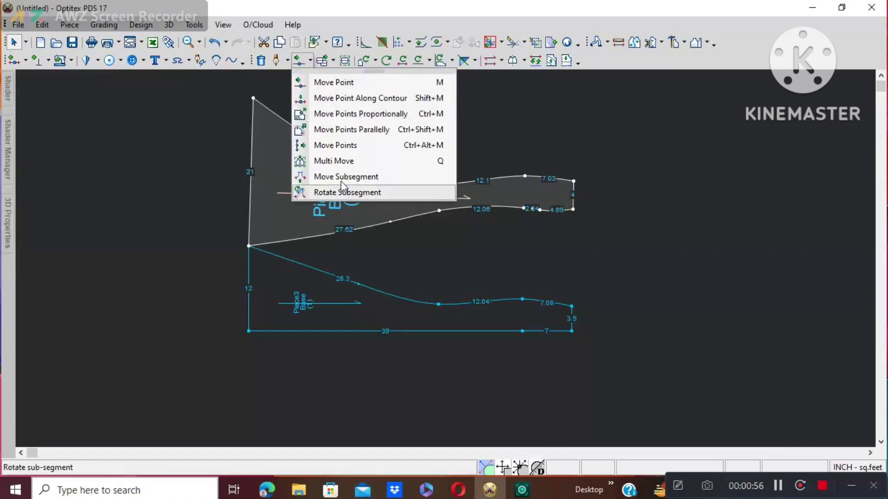
left_click(341, 160)
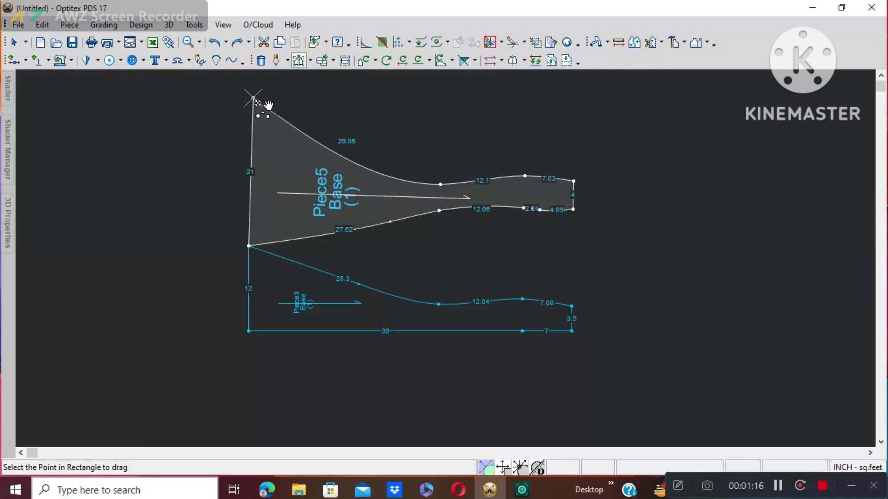
left_click(254, 99)
left_click(253, 98)
left_click(264, 100)
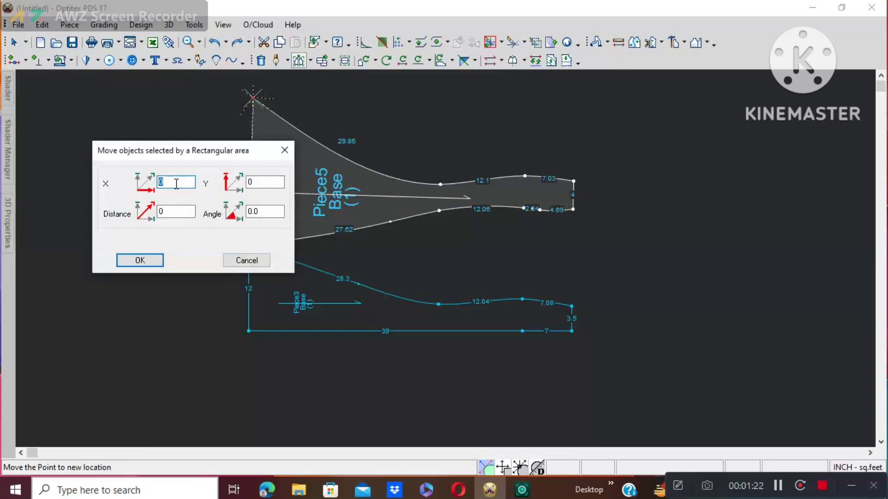
type("4.5--")
key("BackSpace")
key("BackSpace")
key("BackSpace")
left_click(140, 261)
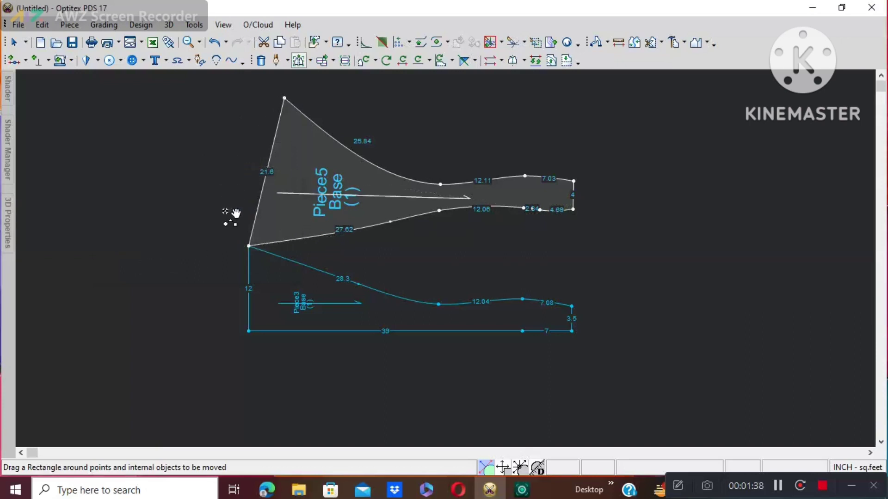
- Move the hem corner shared by the middle panel and Piece3 by 1 inch in X
left_click_drag(219, 225, 292, 272)
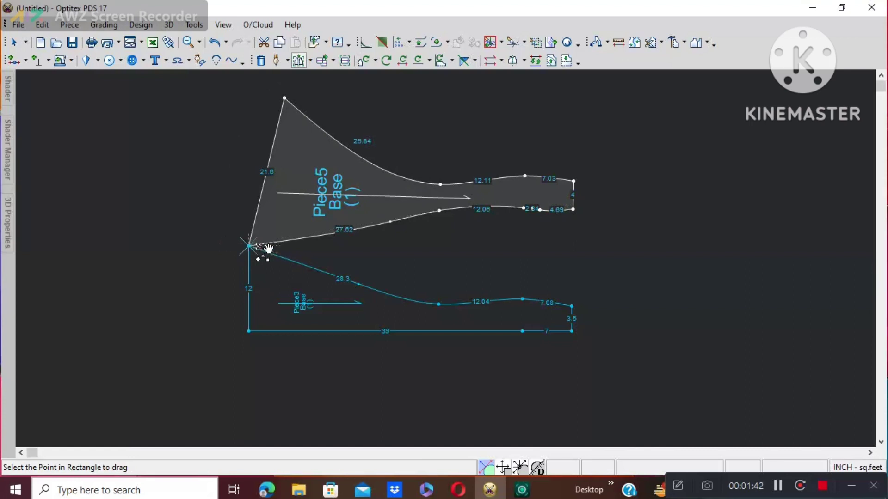
left_click(250, 246)
left_click(250, 252)
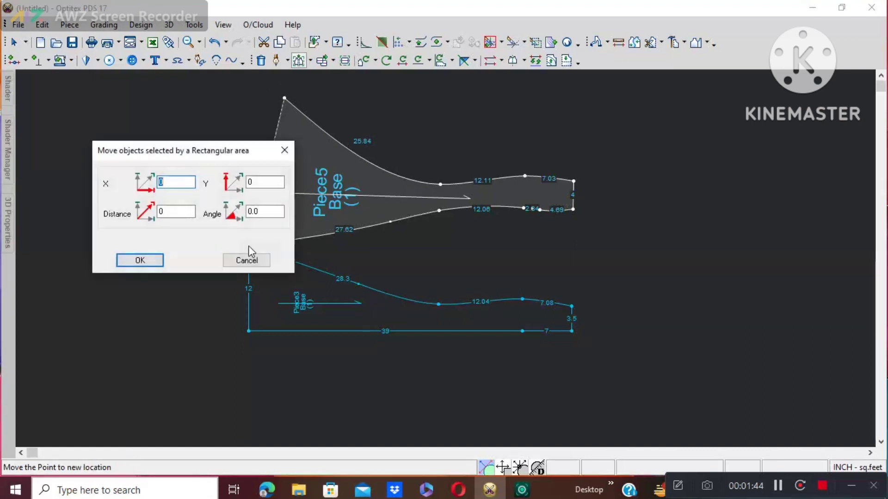
left_click(170, 182)
type("1")
left_click(143, 263)
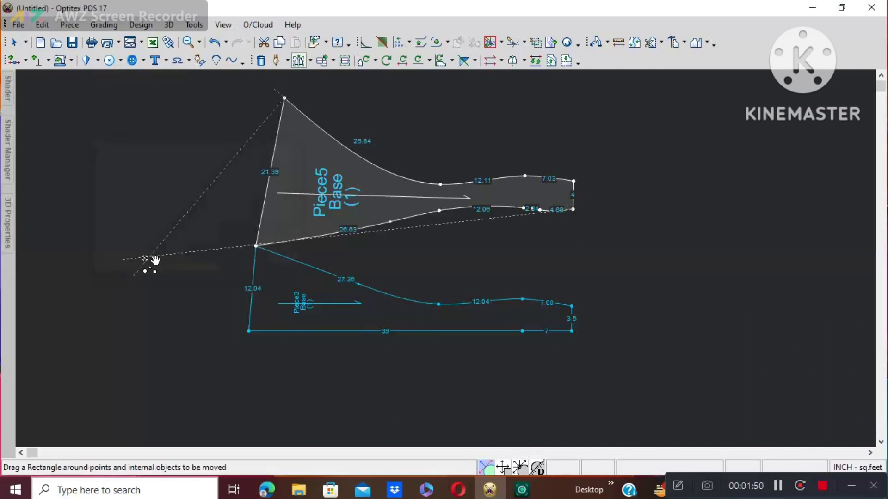
right_click(168, 137)
left_click(219, 146)
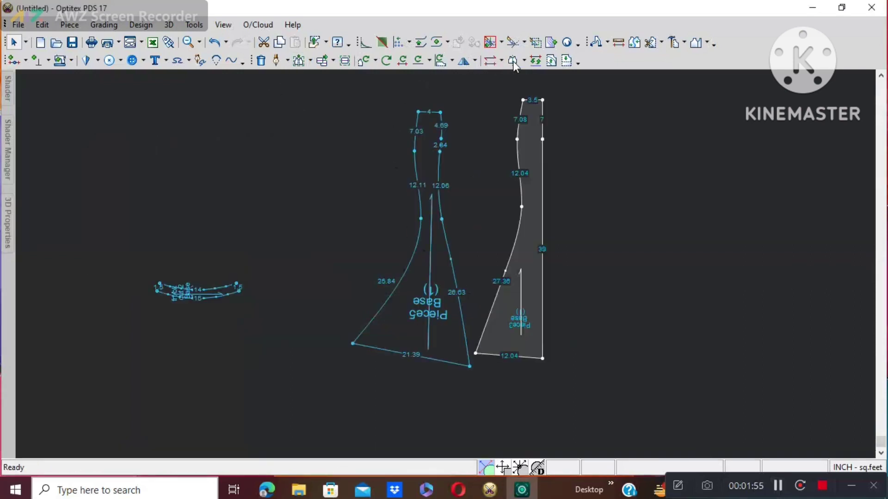
- Mirror Piece3 into a full panel with a half line along its straight center edge
left_click(513, 61)
left_click(542, 100)
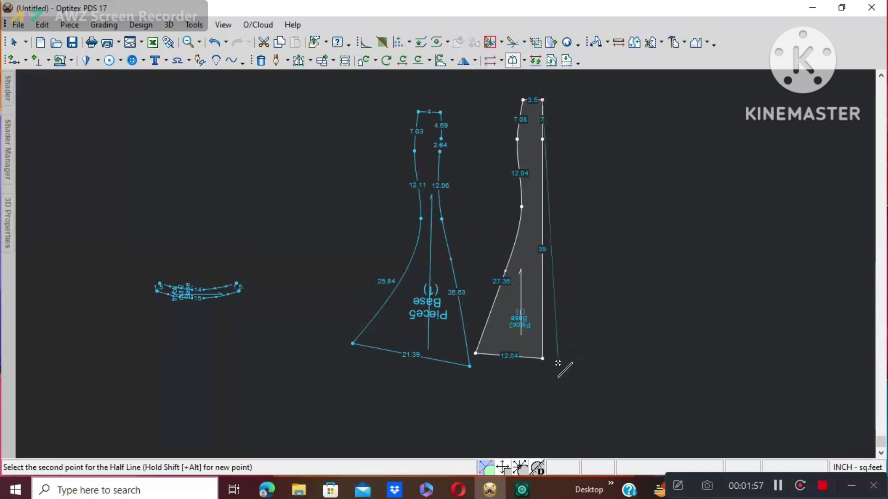
left_click(543, 358)
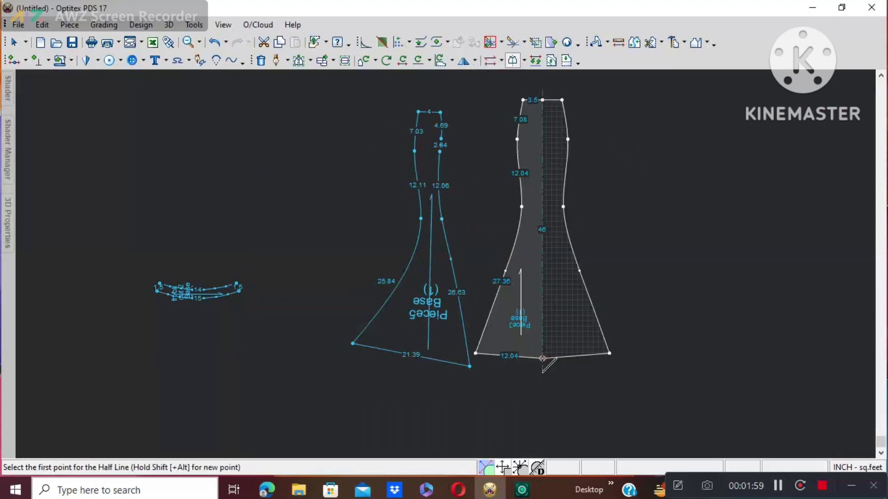
right_click(450, 268)
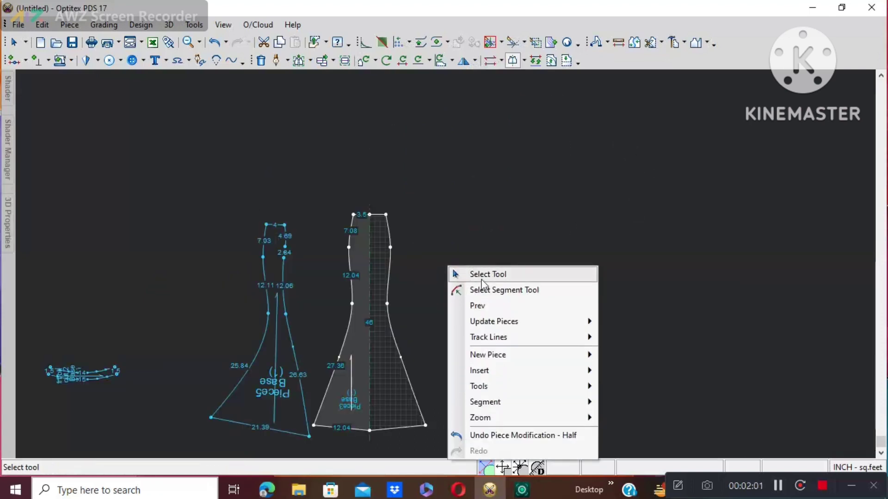
left_click(508, 276)
- Move Piece3 to a clear area and lay the middle panel along its adjoining side seam
left_click(493, 186)
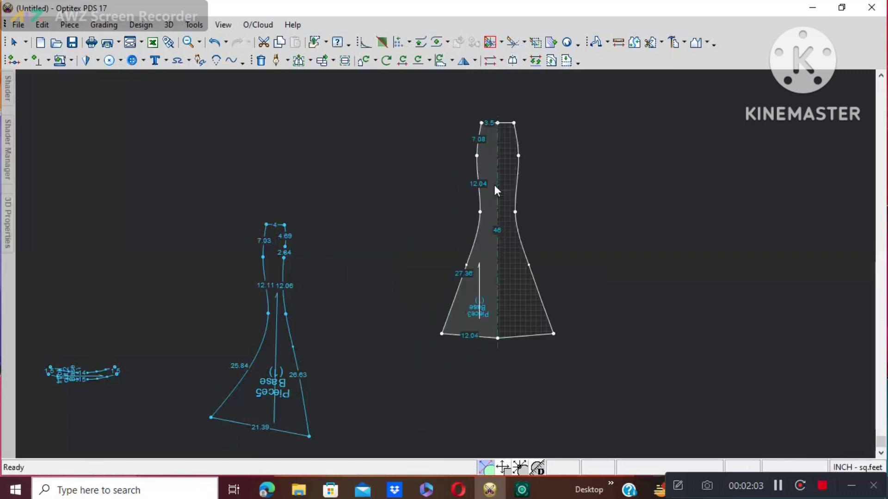
left_click(273, 276)
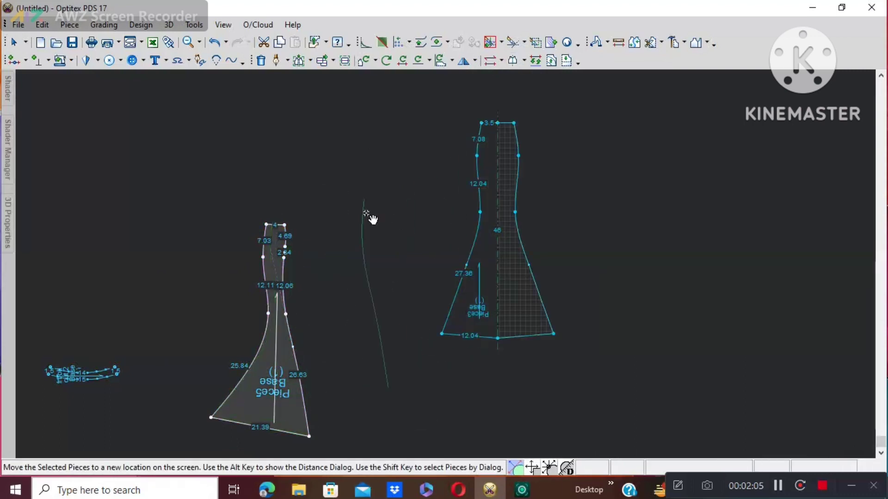
left_click(467, 173)
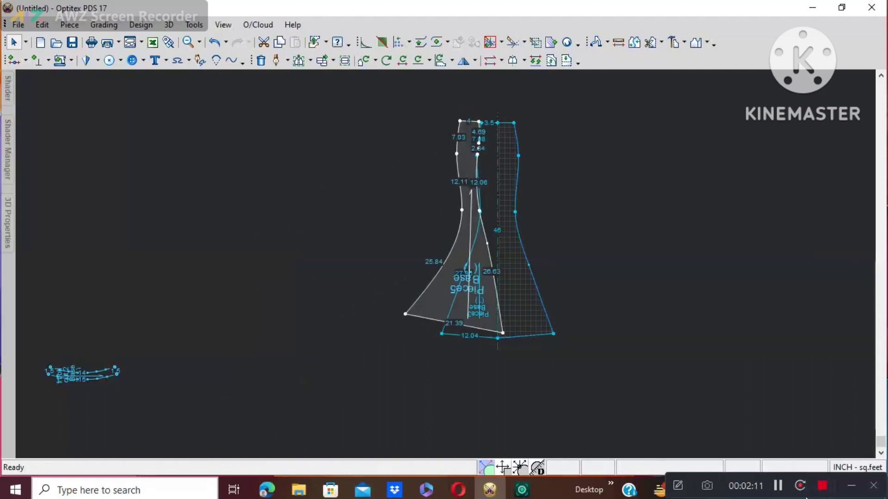
left_click(778, 485)
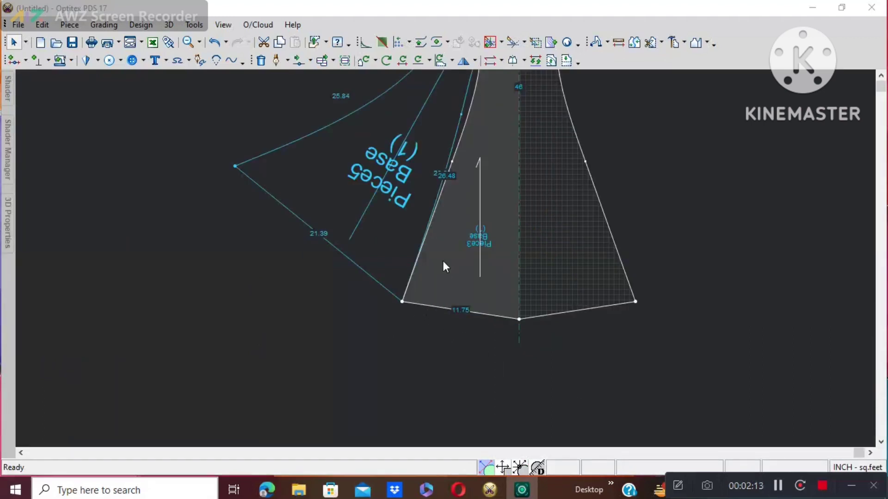
- Add a point at the middle of Piece3's hem half and move it slightly down to bow the hem outward
left_click(443, 262)
key("m")
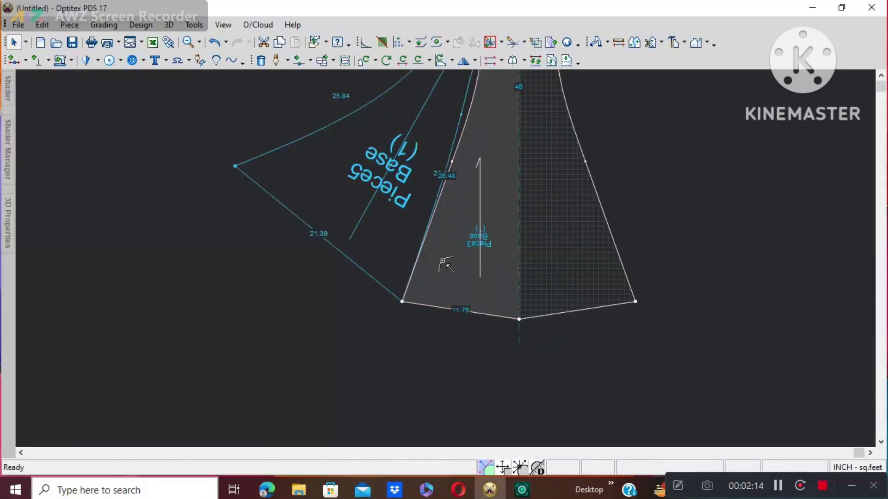
left_click(453, 311)
left_click(454, 311)
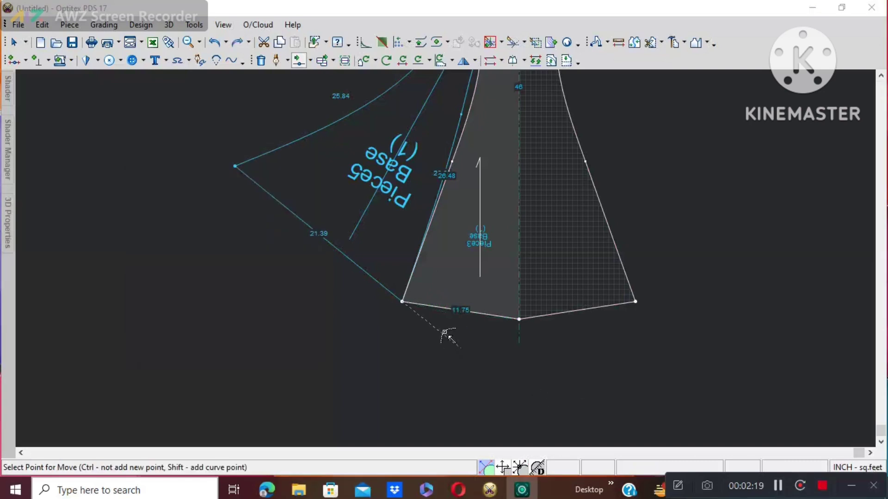
left_click(462, 313)
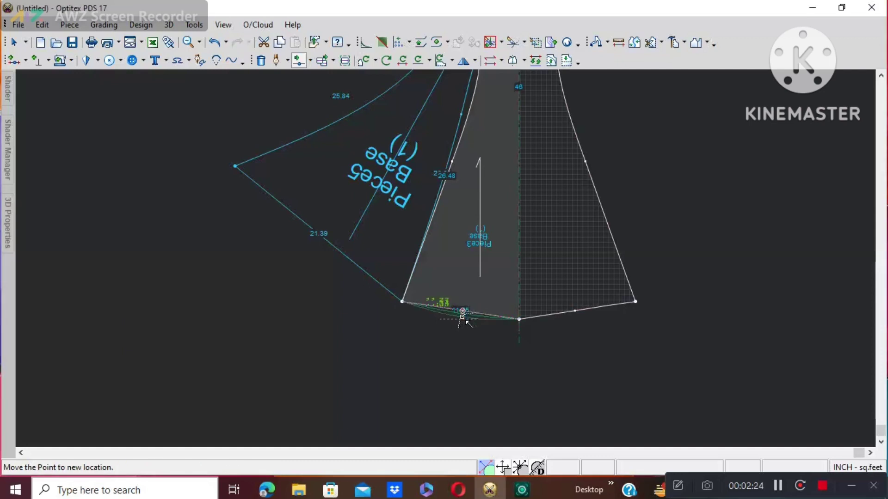
left_click(465, 320)
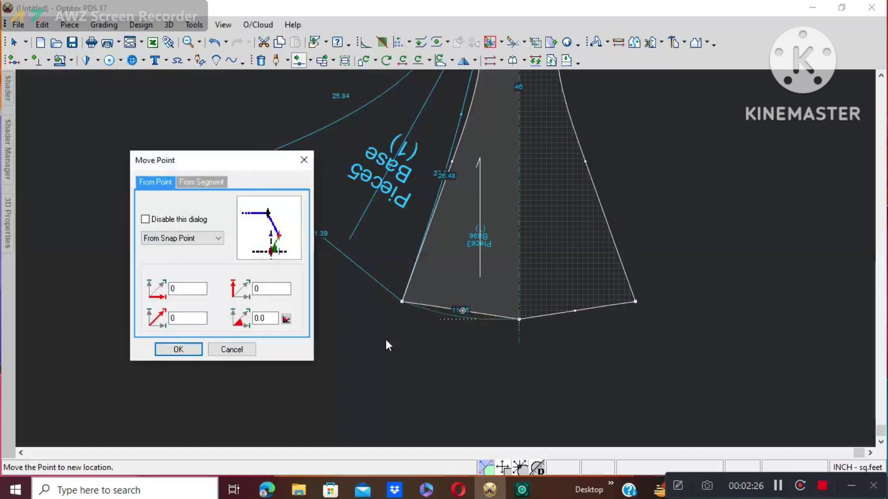
left_click(200, 353)
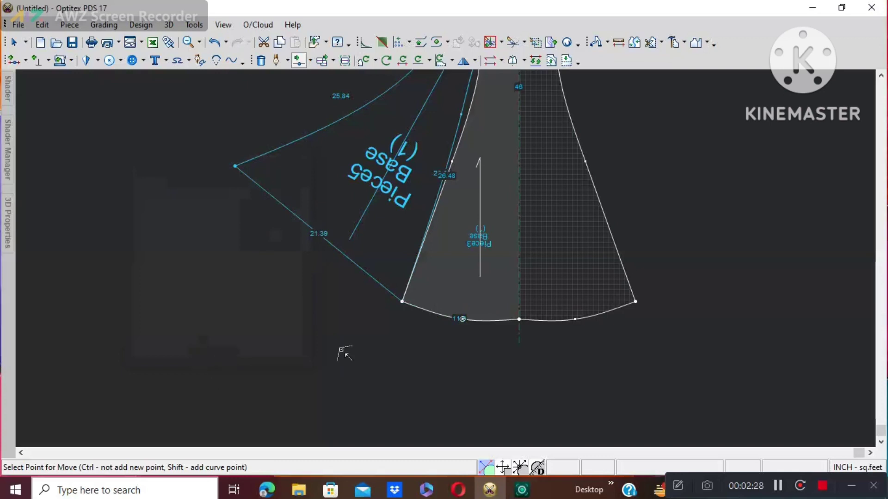
- Try to fine-tune Piece3's hem curve by repositioning its middle point twice with zero offsets
left_click(462, 319)
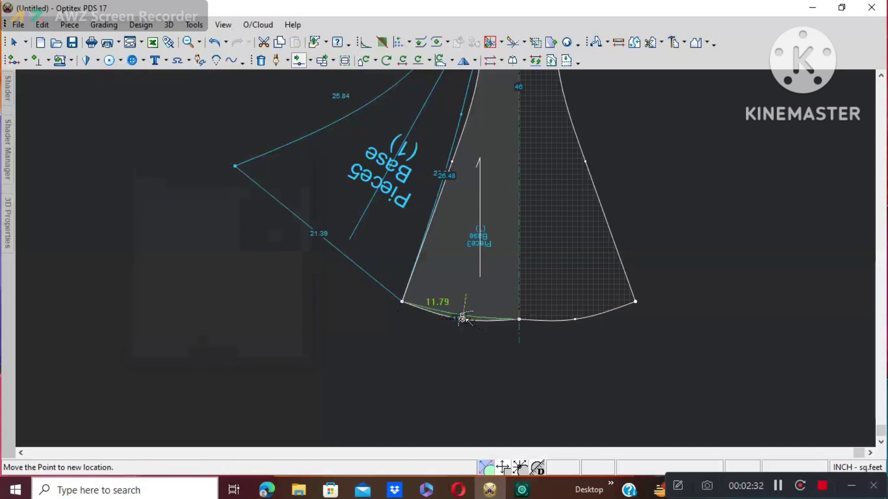
left_click(463, 319)
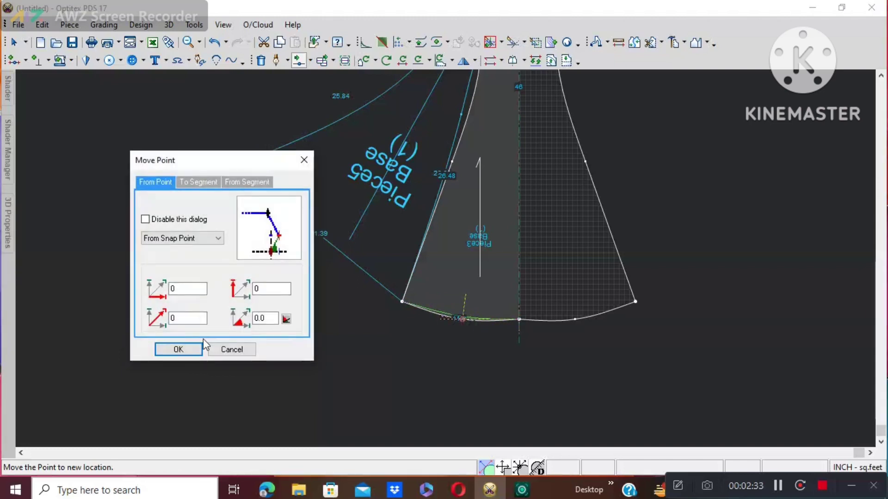
left_click(176, 349)
left_click(462, 319)
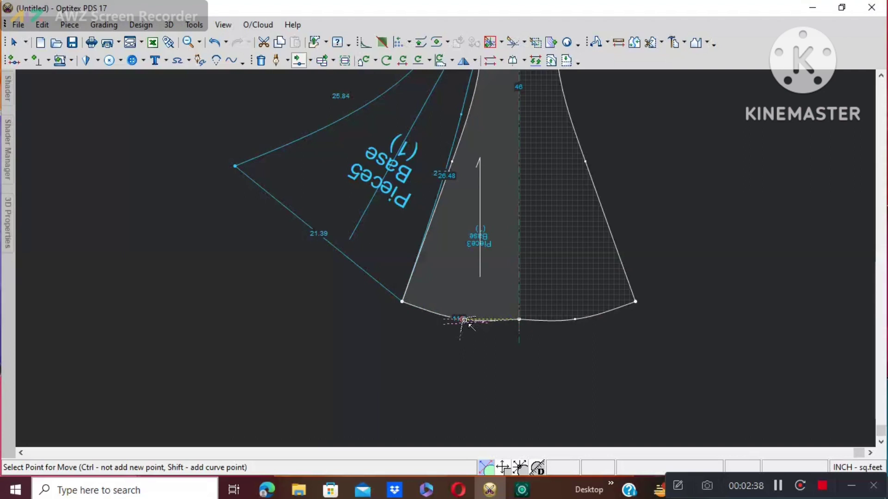
left_click(464, 320)
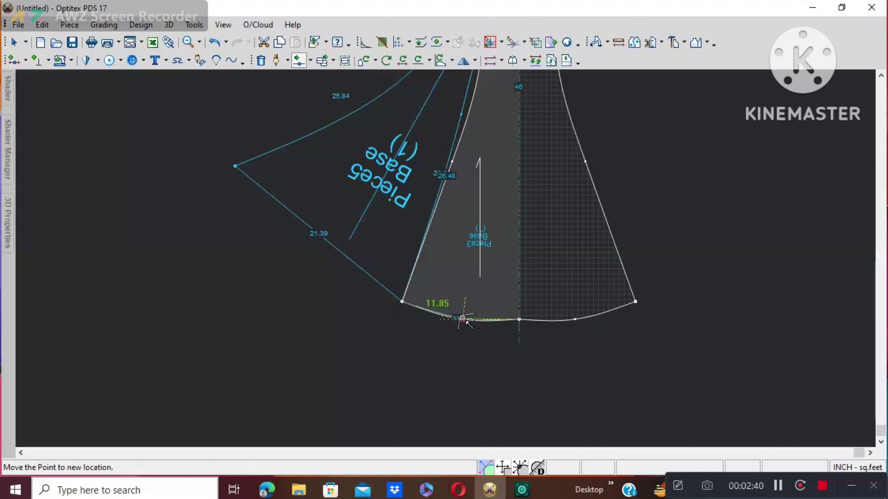
left_click(463, 319)
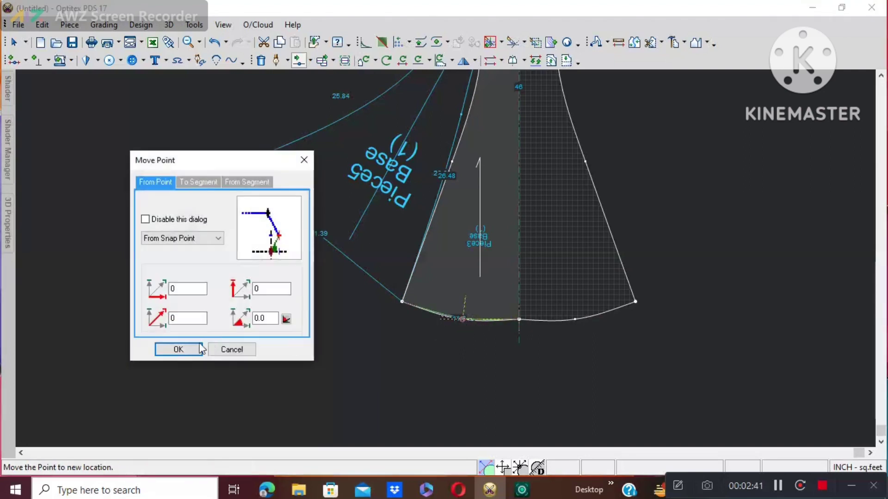
left_click(176, 348)
- Bow the middle panel's hem outward by moving a new point on it to about X 69.64, Y 24.86
scroll(630, 208, "down", 1)
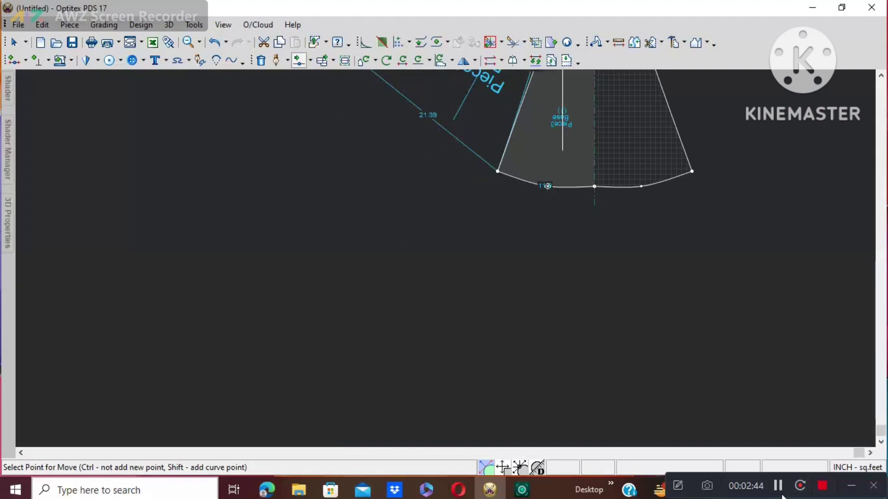
left_click(701, 427)
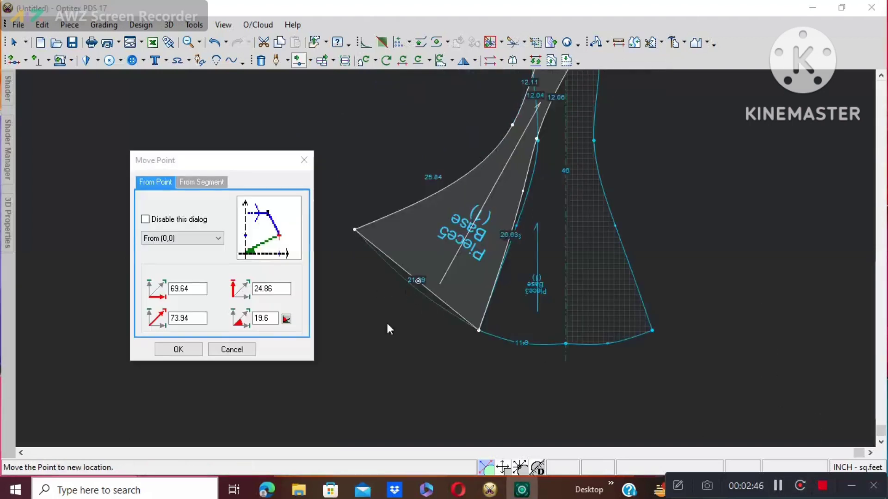
left_click(178, 349)
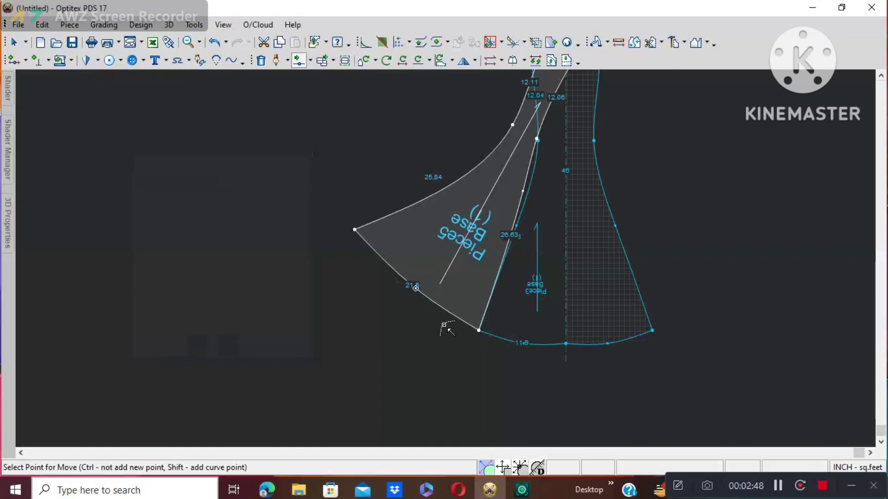
scroll(451, 264, "down", 3)
scroll(449, 257, "up", 4)
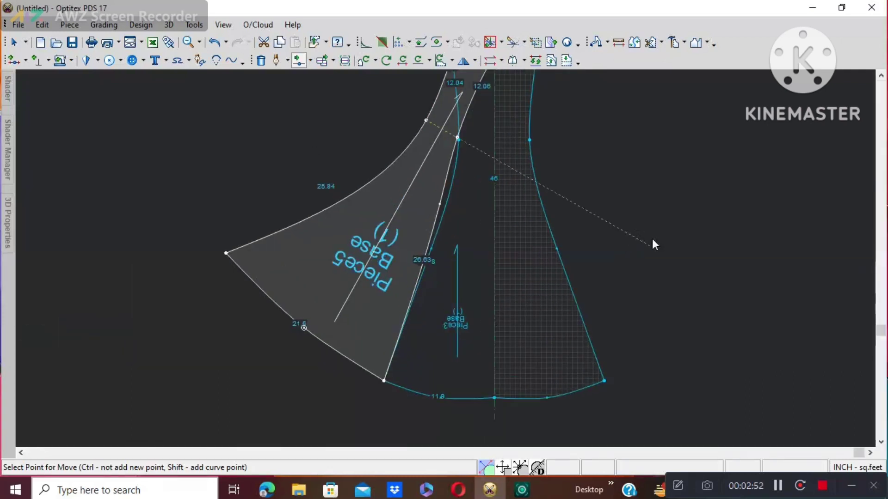
right_click(632, 235)
left_click(658, 242)
- Pick up the middle point of Piece3's hem with Move Point to readjust the hem curve
left_click(456, 370)
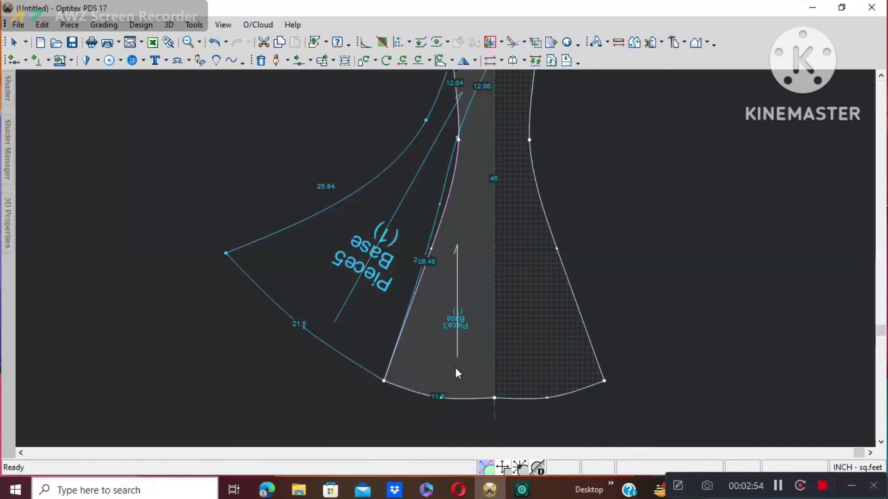
key("m")
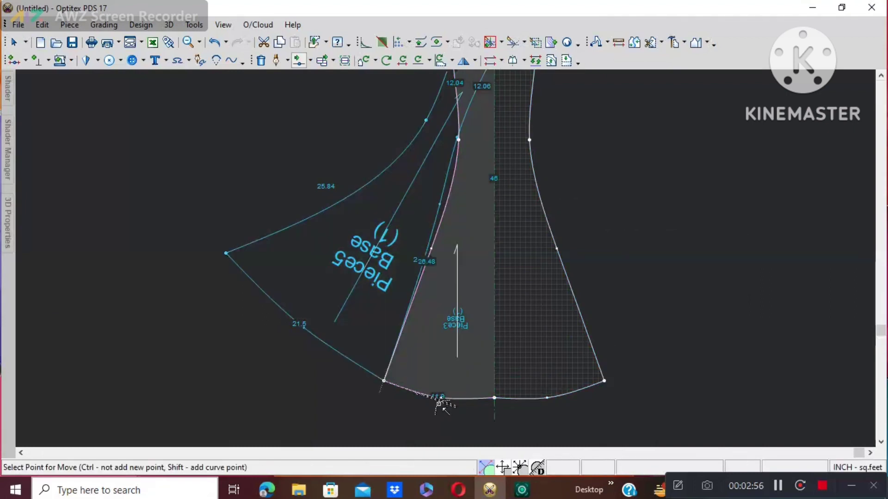
left_click(442, 398)
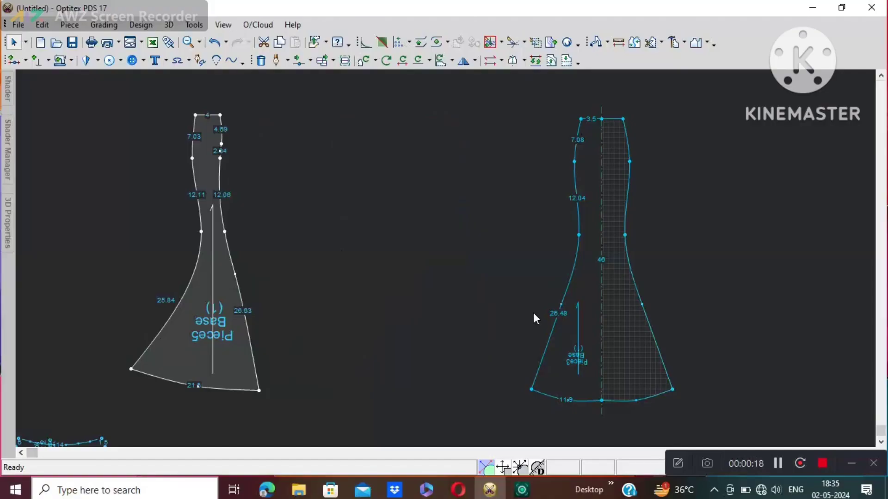
- Move Piece3 closer to Piece5 and curve its hem half with an arc about 0.66 inch deep between center line and side corner
left_click_drag(582, 291, 318, 285)
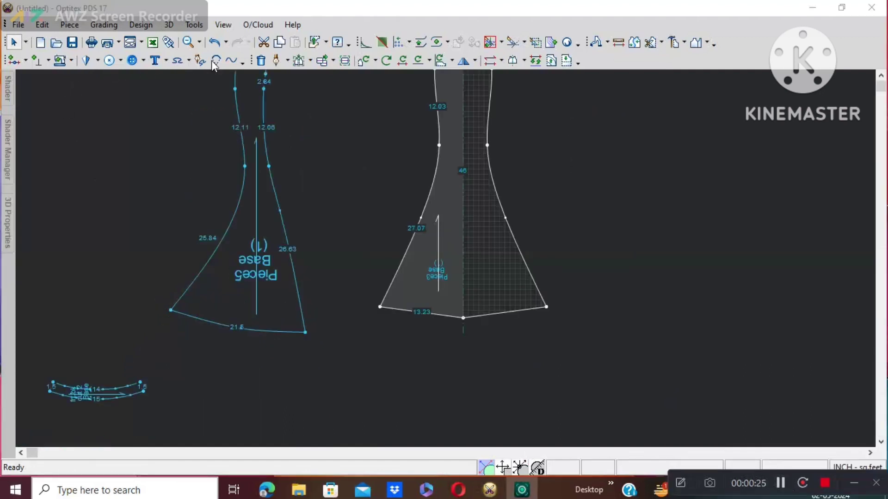
left_click(216, 61)
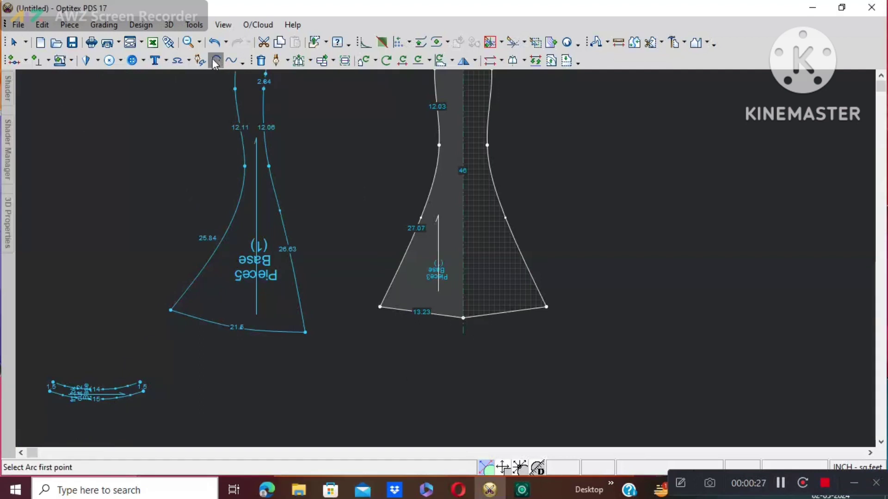
left_click(462, 318)
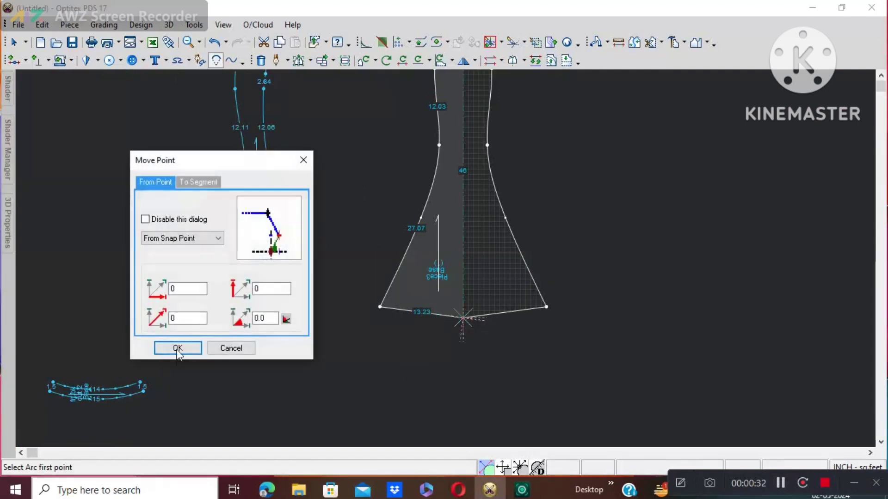
left_click(171, 348)
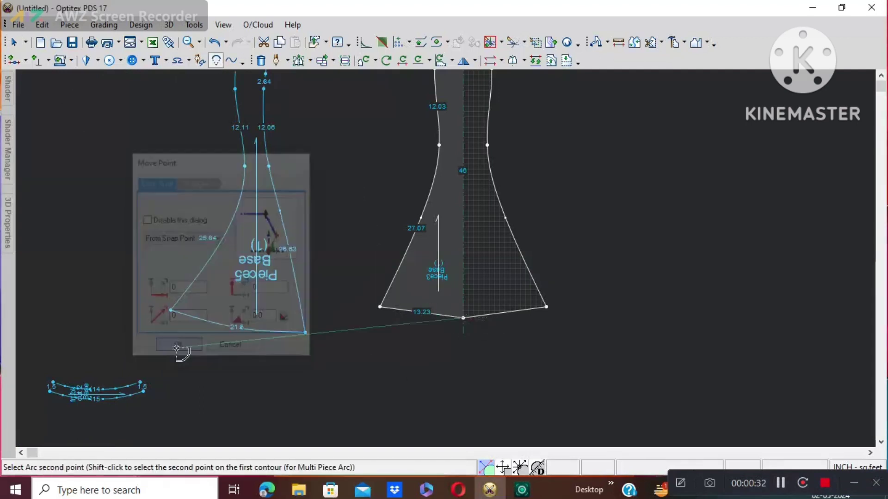
left_click(380, 307)
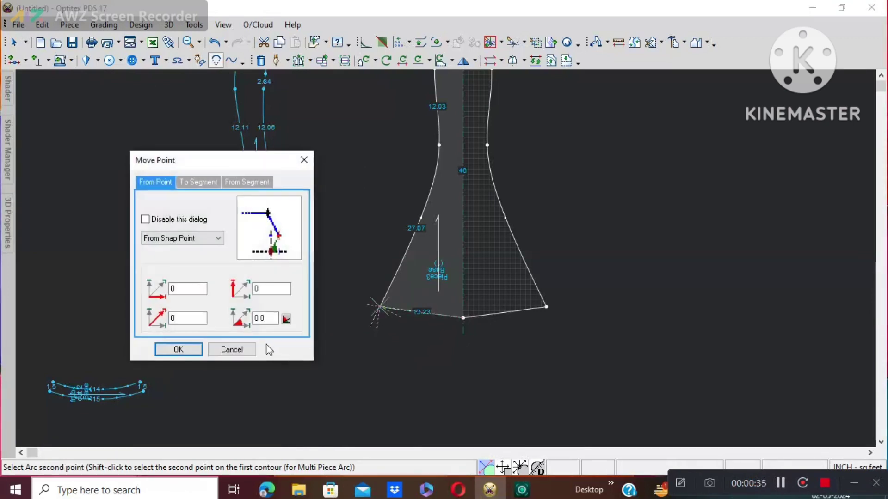
left_click(178, 349)
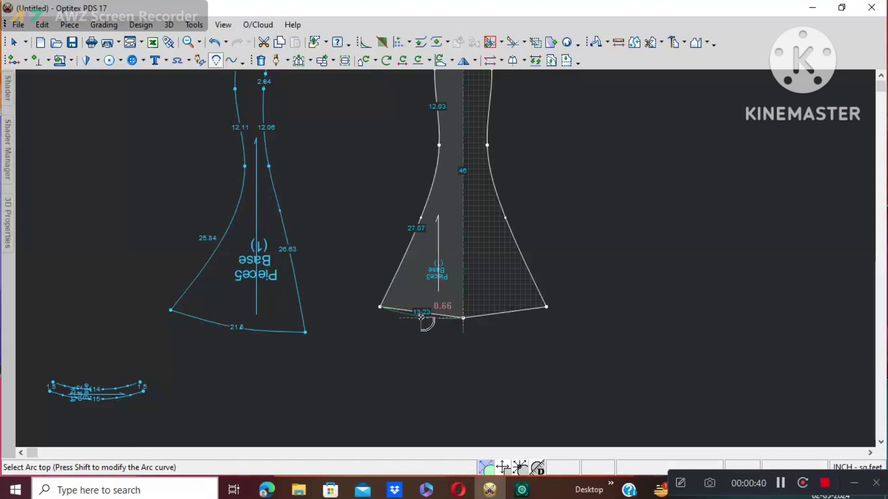
left_click(422, 318)
left_click(156, 248)
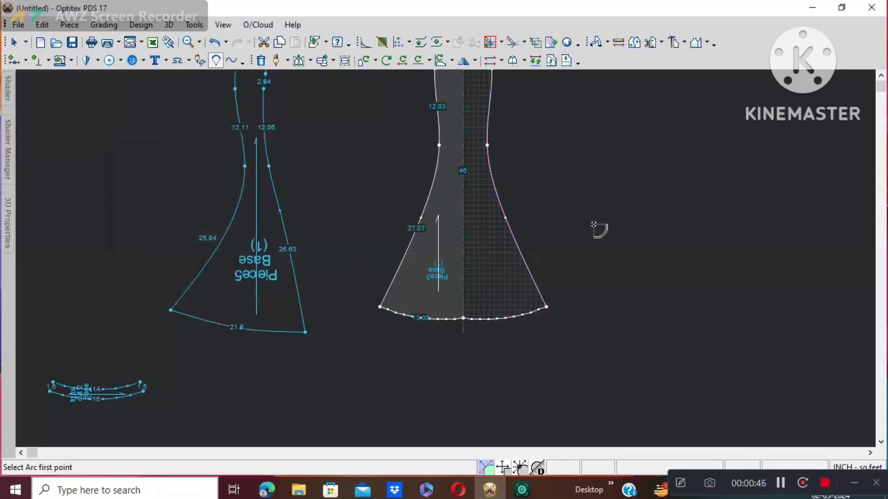
scroll(593, 225, "down", 1)
right_click(453, 261)
left_click(496, 271)
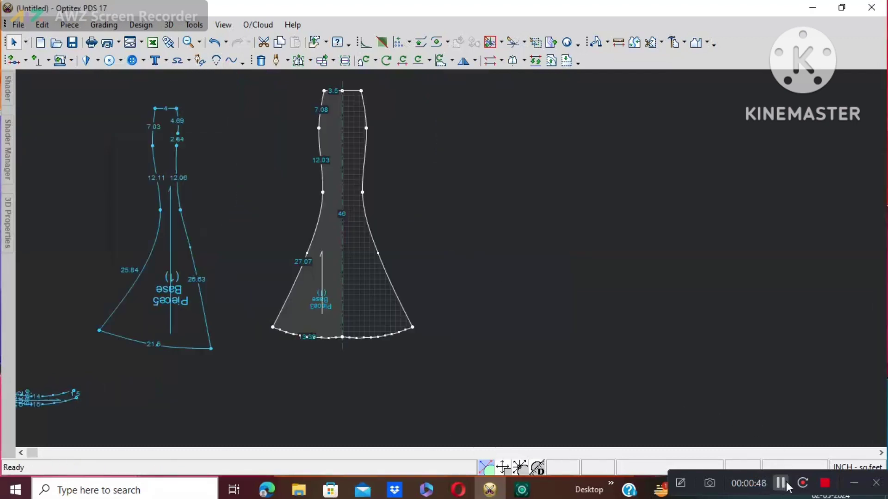
- Delete the extra arc points between the middle point and side corner of Piece3's hem half
scroll(558, 365, "up", 2)
left_click_drag(401, 318, 340, 303)
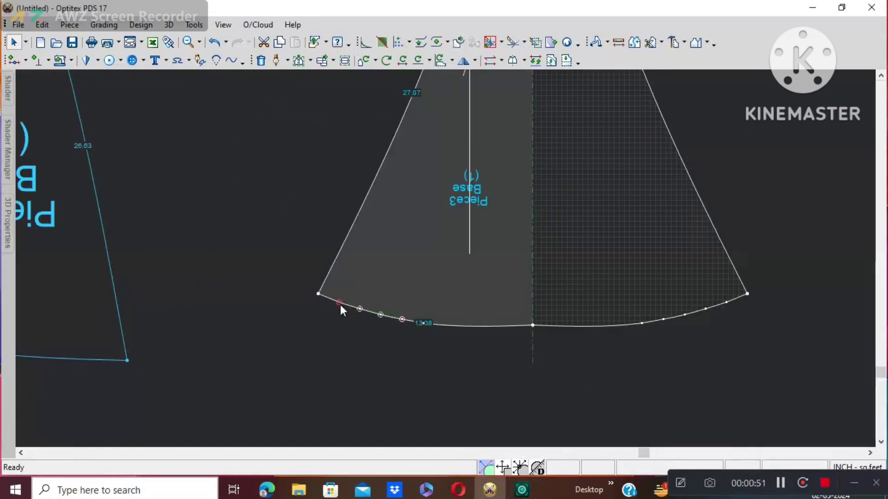
key("Delete")
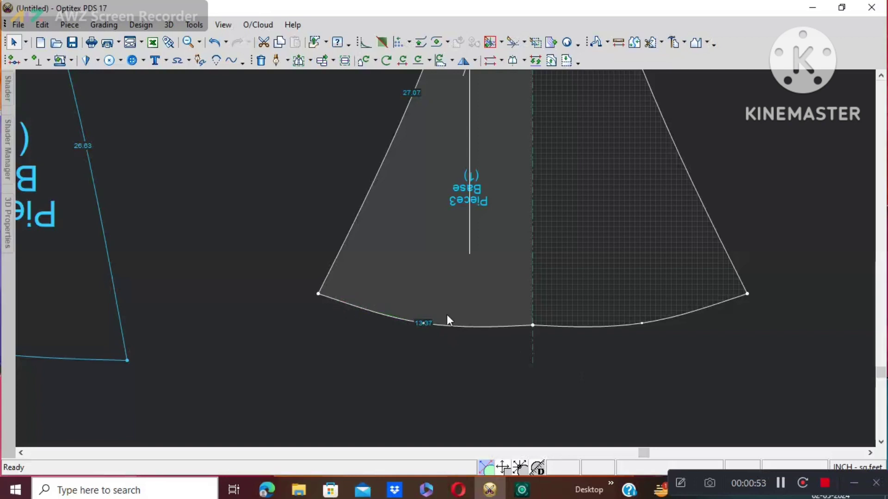
- Move the middle point of Piece3's hem half slightly upward with zero offsets to smooth the curve into the center line
scroll(446, 261, "up", 4)
scroll(446, 262, "down", 2)
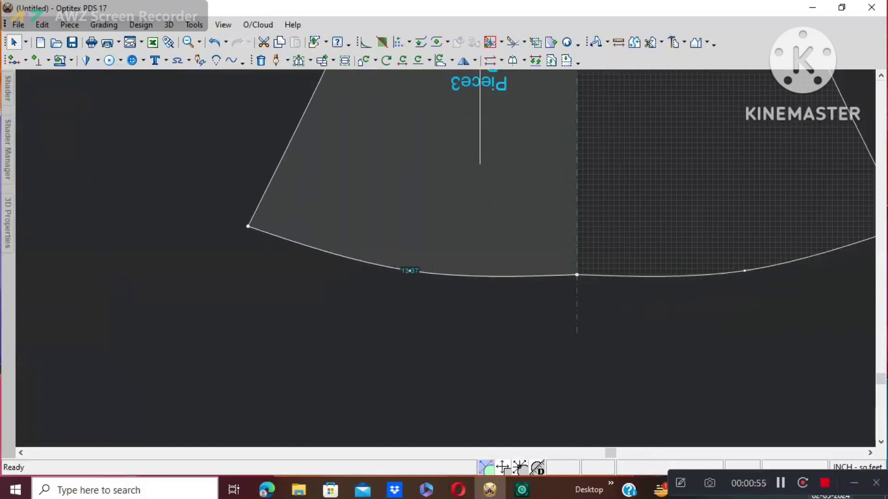
scroll(446, 261, "up", 3)
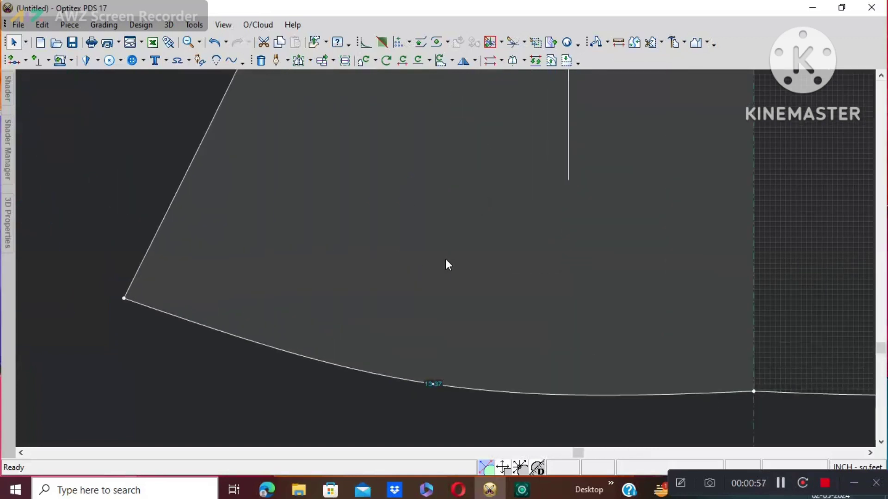
scroll(445, 261, "down", 2)
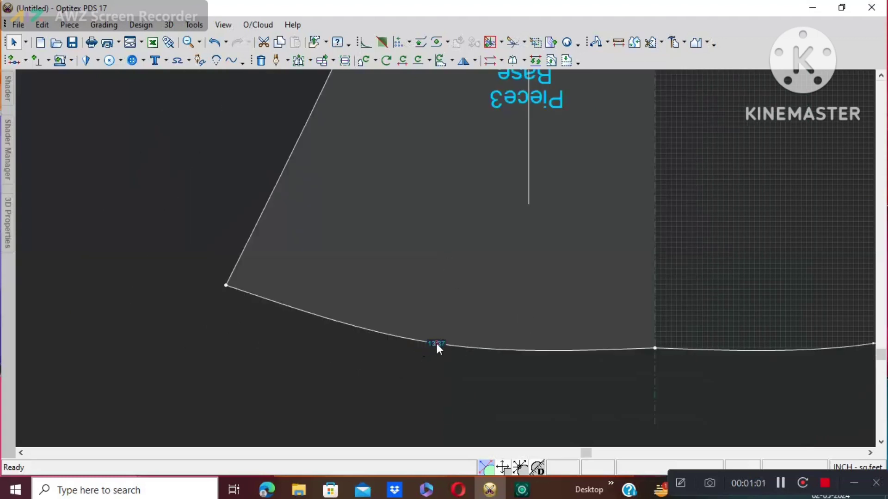
key("m")
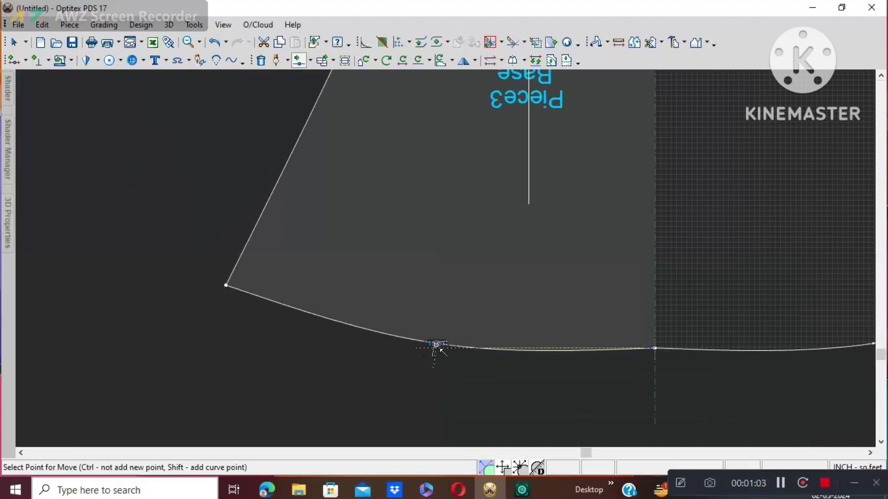
left_click(436, 347)
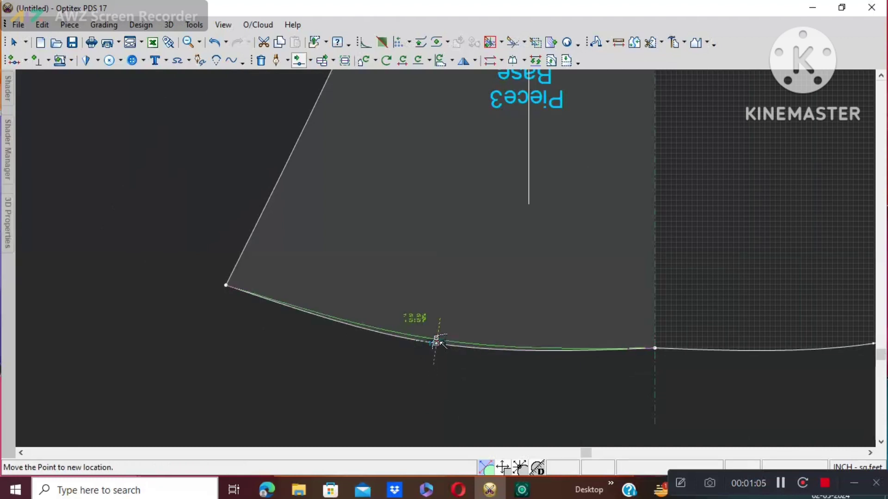
left_click(436, 342)
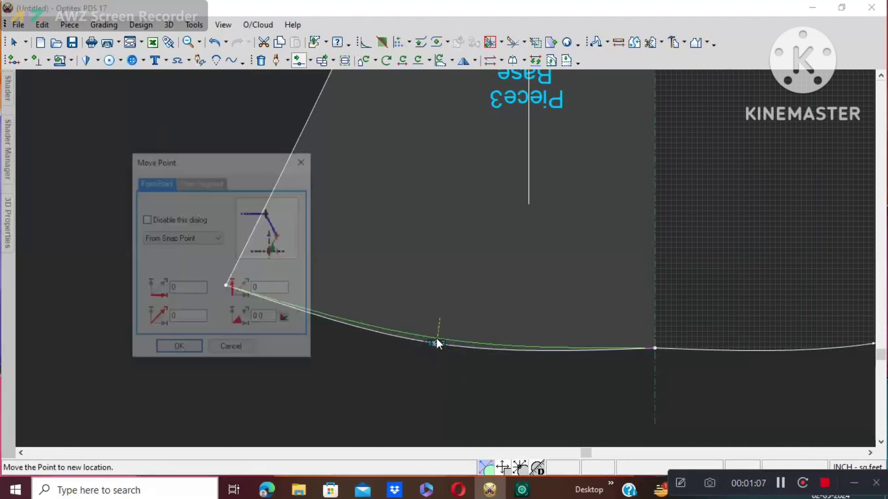
left_click(176, 349)
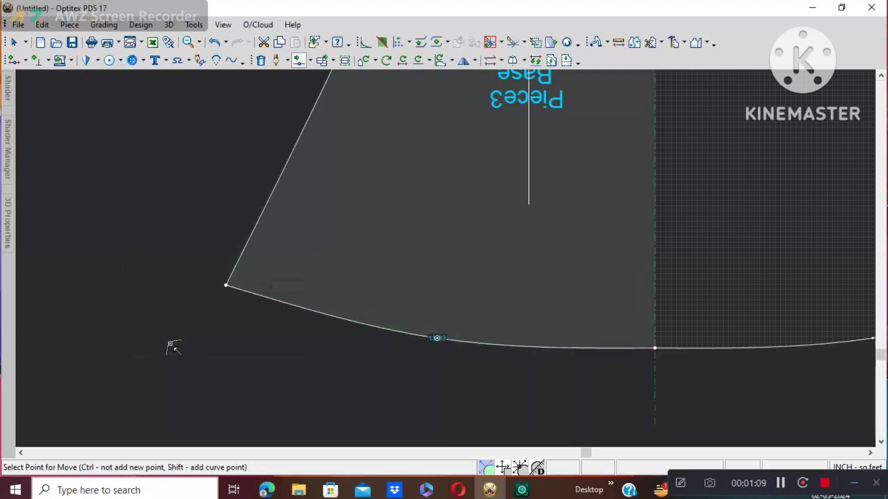
scroll(452, 262, "down", 1)
right_click(449, 260)
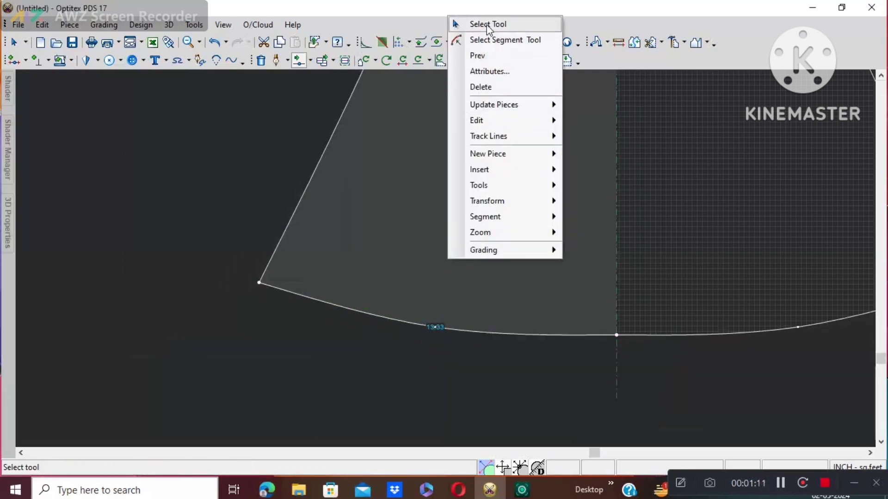
left_click(488, 25)
scroll(446, 259, "down", 3)
scroll(447, 252, "down", 2)
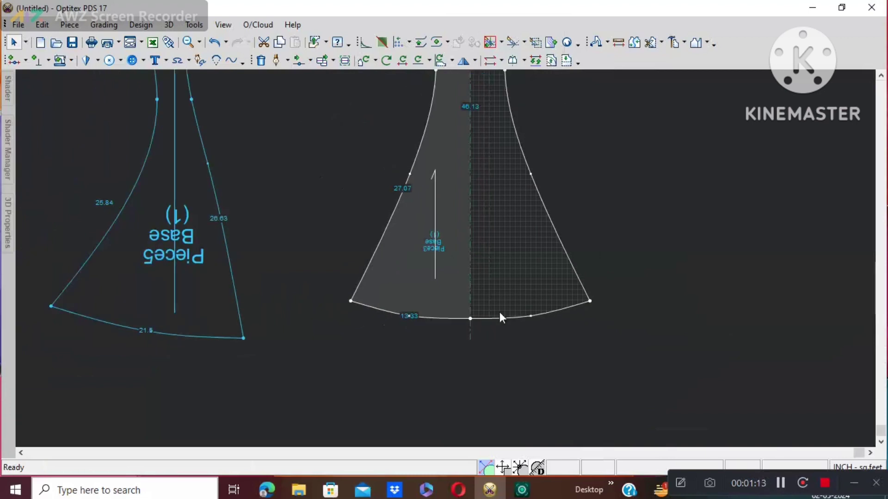
left_click(780, 484)
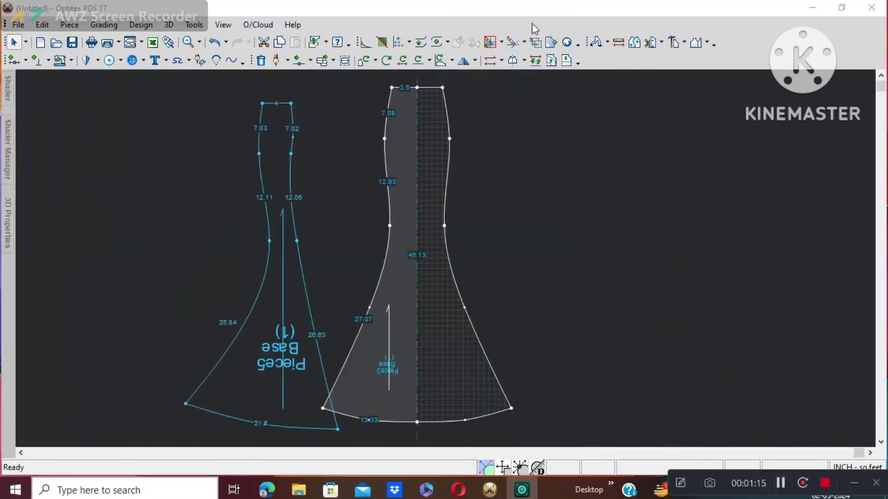
- Walk Piece3's side seam along Piece5's adjoining seam from the top corner to the hip point, ending the walk there
left_click(596, 43)
left_click(392, 88)
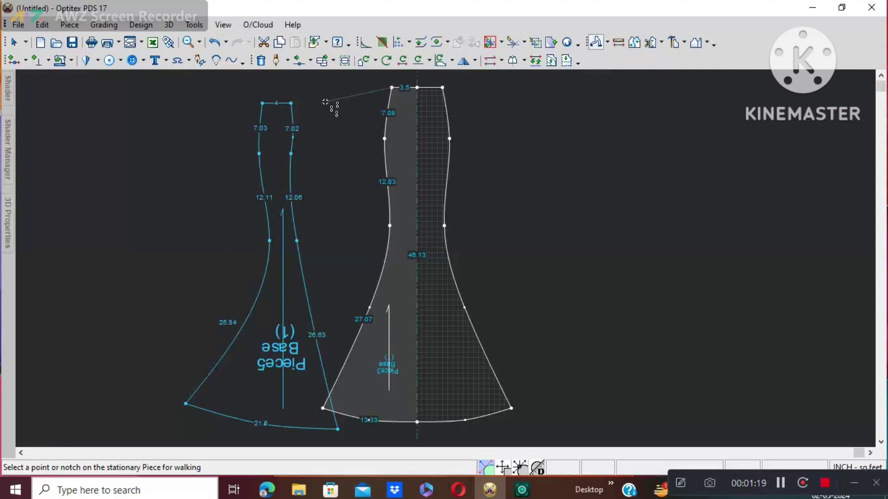
left_click(291, 103)
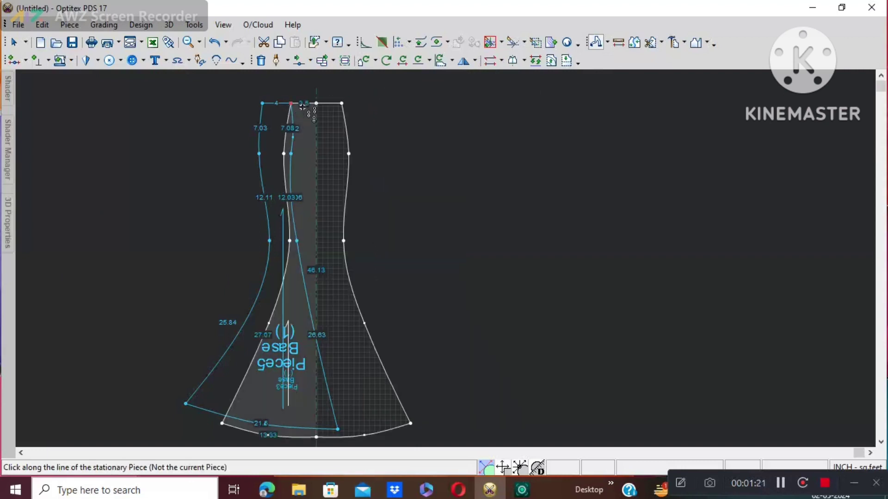
left_click(291, 154)
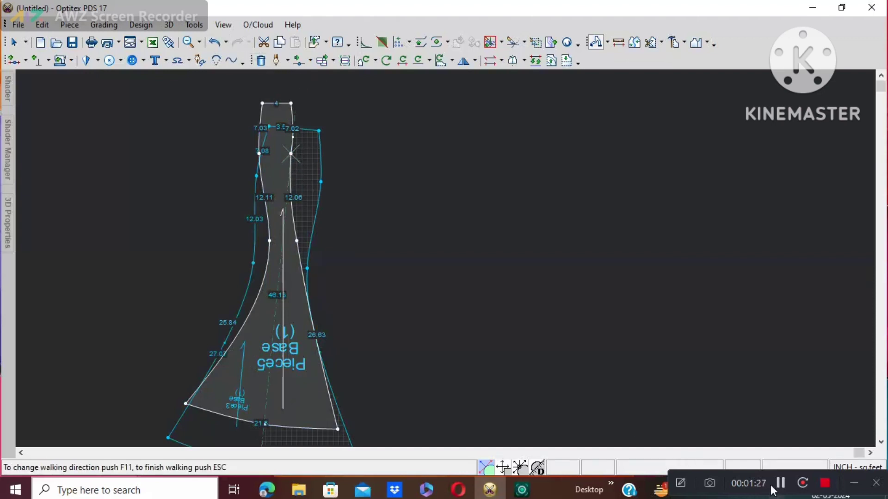
key("Escape")
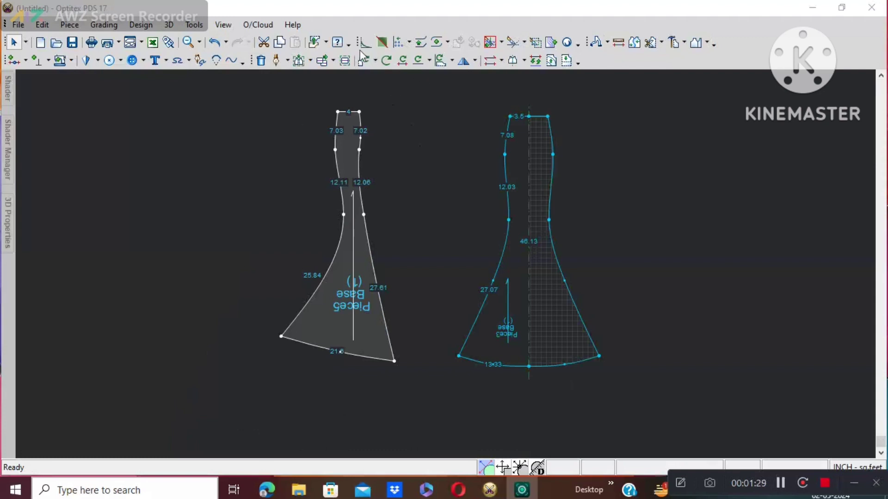
- Walk Piece3's side seam up Piece5's adjoining seam from the hem corner to the base of the 7.02 segment
left_click(596, 42)
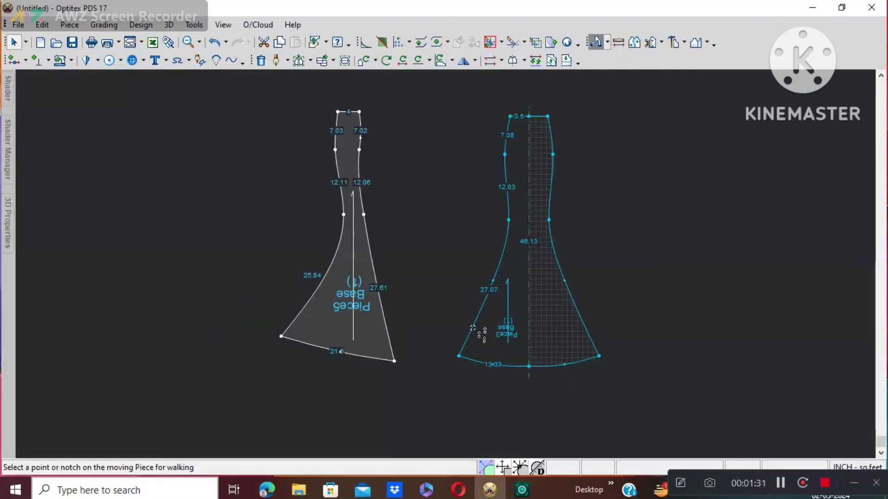
left_click(458, 355)
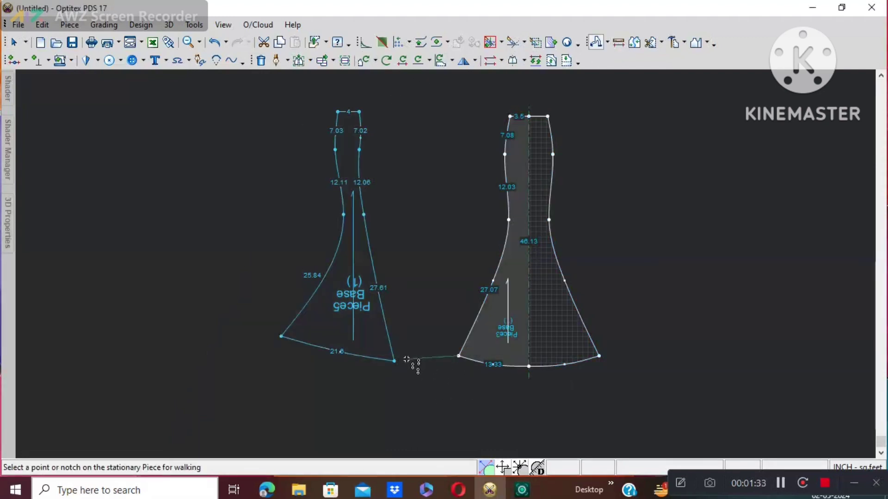
left_click(393, 360)
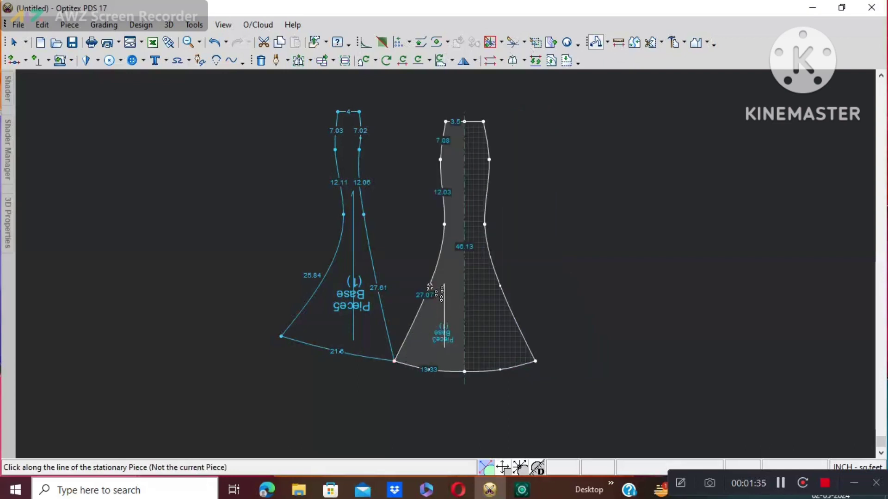
left_click(430, 287)
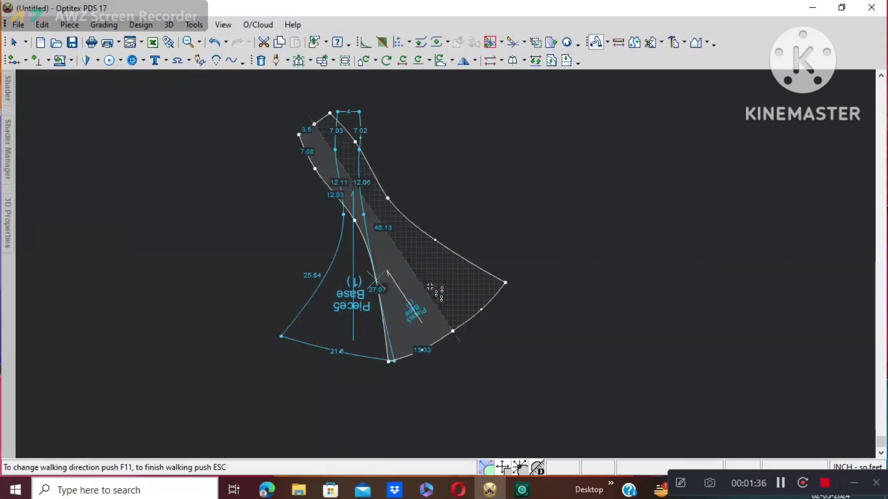
left_click(364, 215)
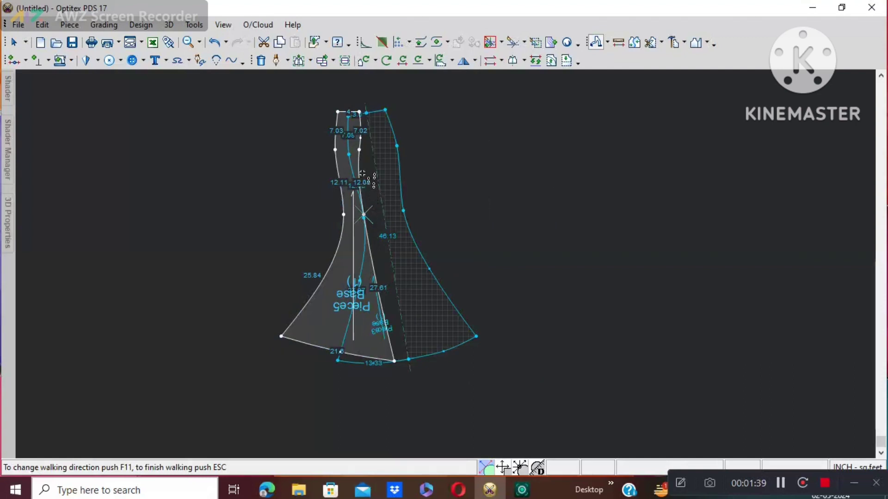
left_click(359, 151)
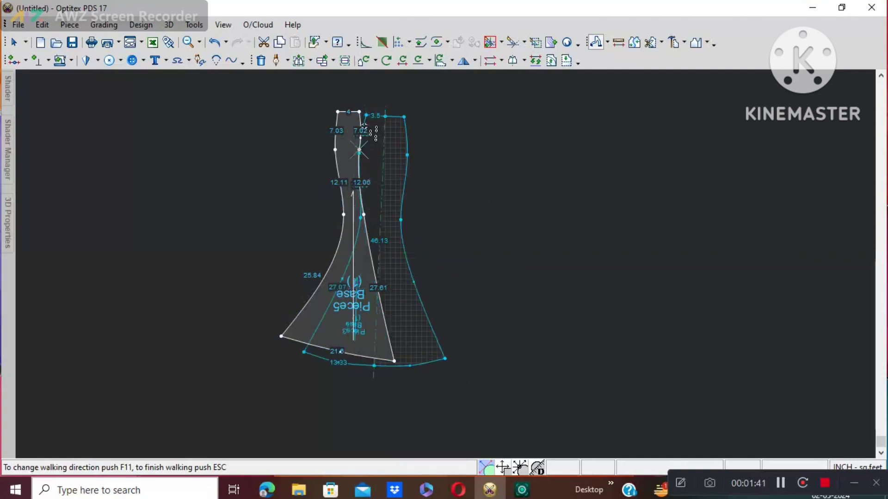
- Walk Piece3's side seam up to Piece5's top corner and undo the final walking move past it
left_click(362, 123)
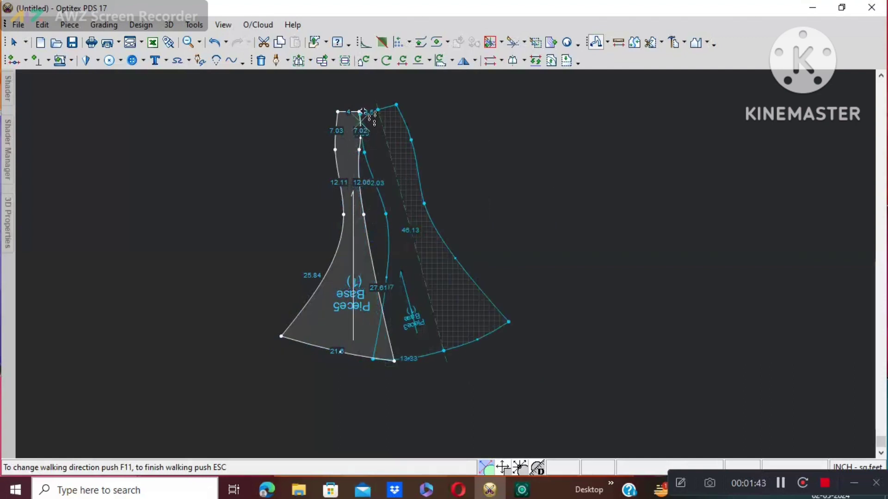
left_click(360, 112)
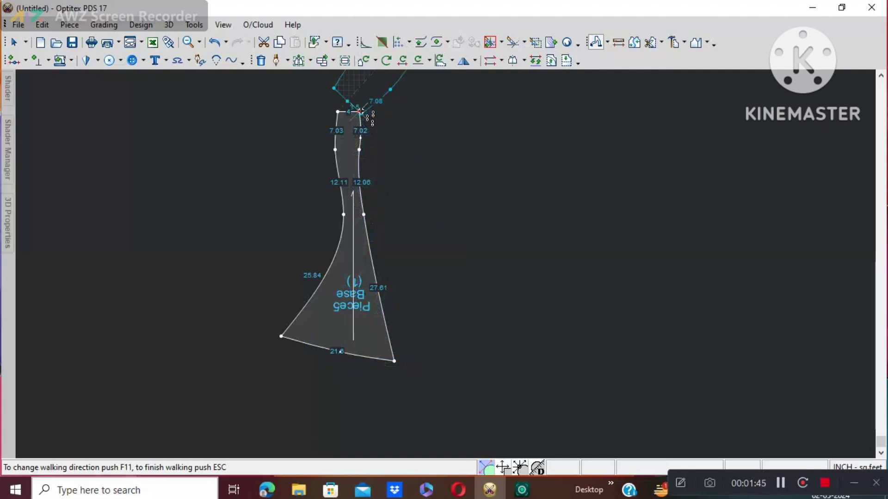
left_click(213, 43)
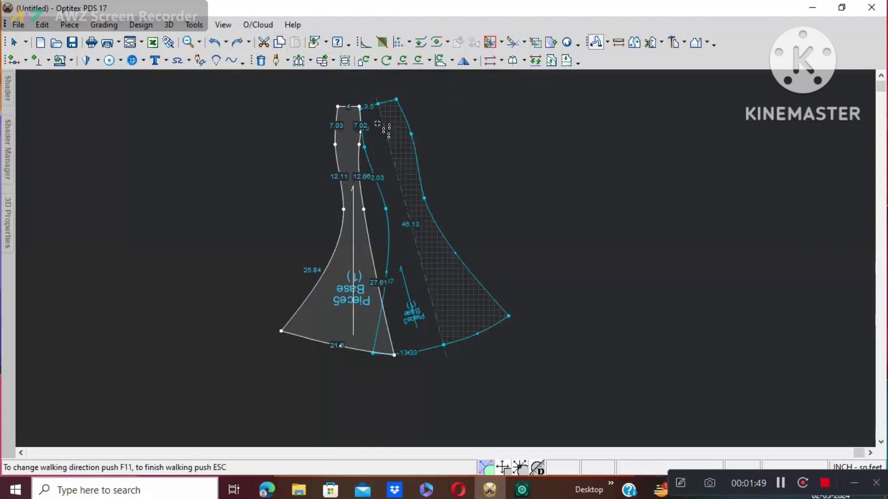
- End the walk at the top corners and leave Piece3 in its walked position instead of restoring it
scroll(377, 124, "up", 6)
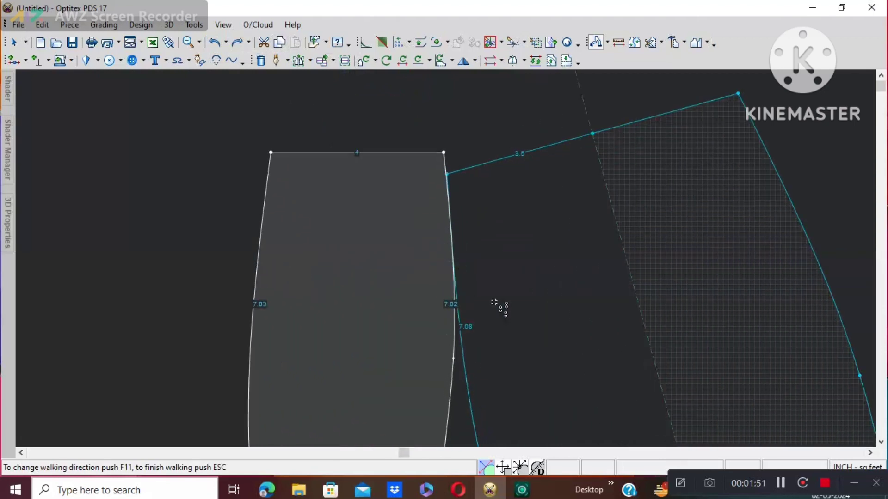
right_click(468, 121)
left_click(503, 128)
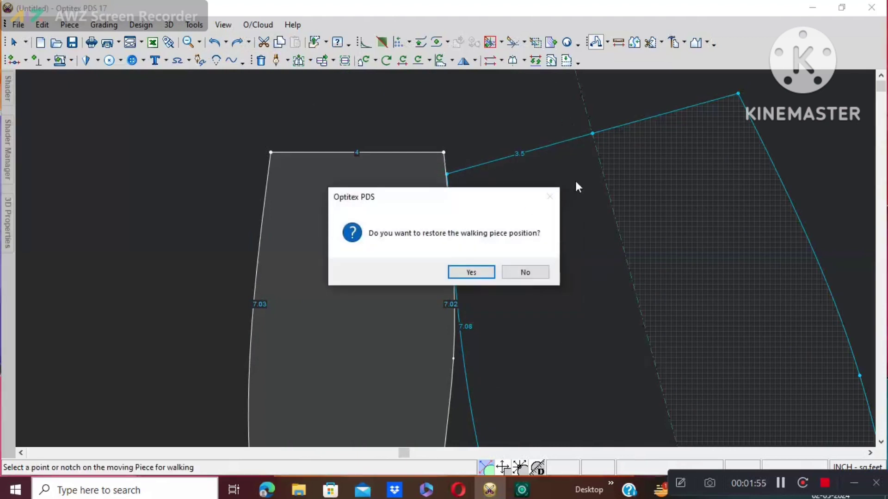
left_click(524, 273)
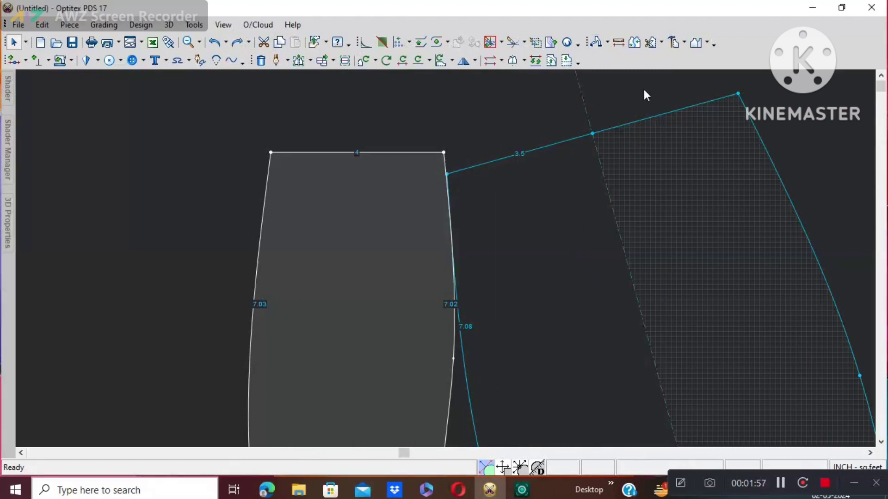
- Measure the gap between Piece5's top side corner and Piece3's adjoining top corner
left_click(615, 44)
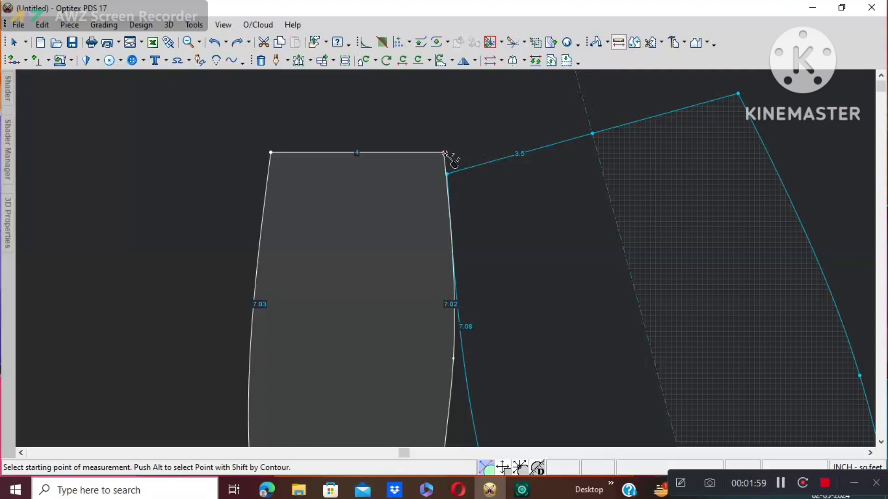
left_click(444, 154)
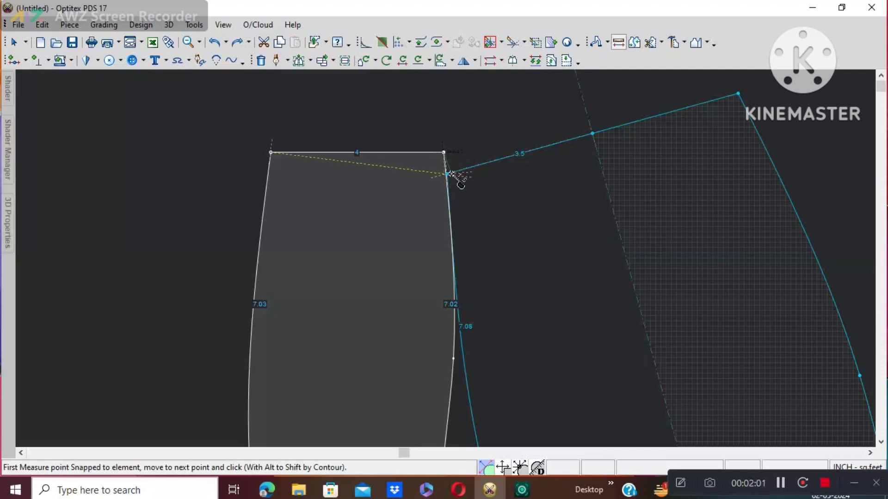
left_click(446, 174)
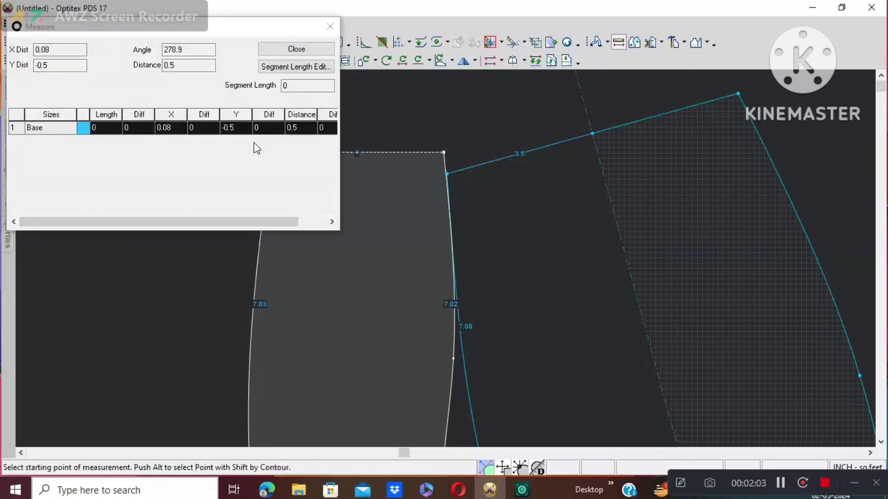
left_click(330, 26)
right_click(406, 100)
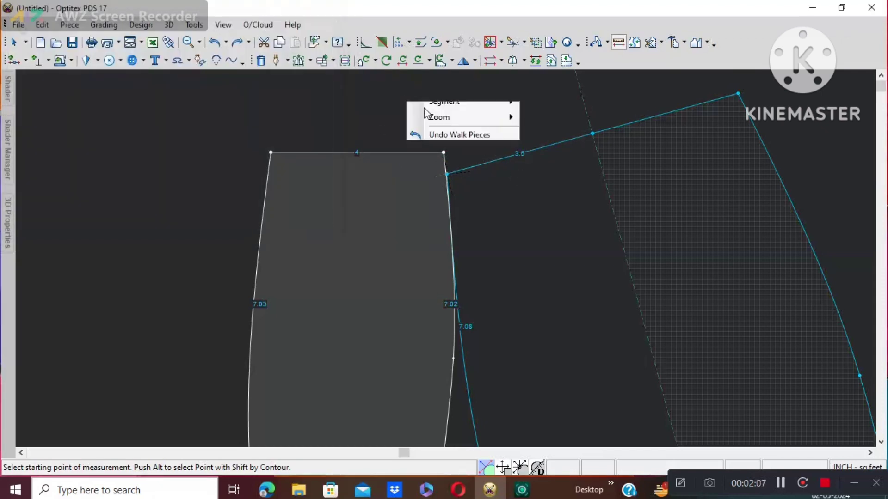
left_click(437, 111)
- Move Piece3 and Piece5 together so their adjoining side seams meet at the point above the flare
scroll(446, 259, "down", 5)
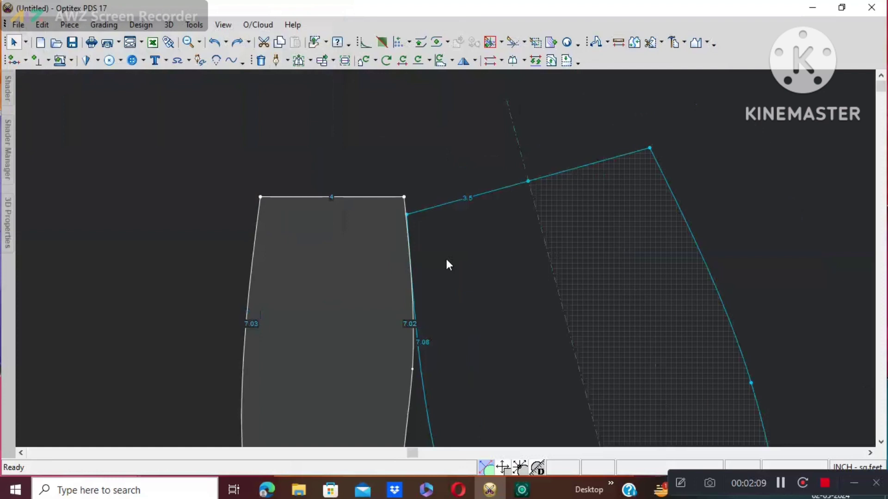
scroll(447, 264, "down", 2)
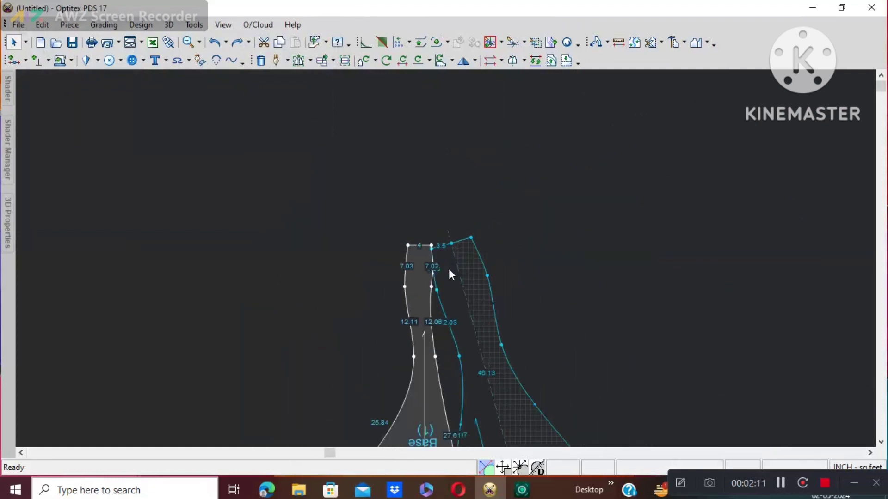
left_click_drag(457, 286, 501, 203)
left_click_drag(428, 298, 371, 187)
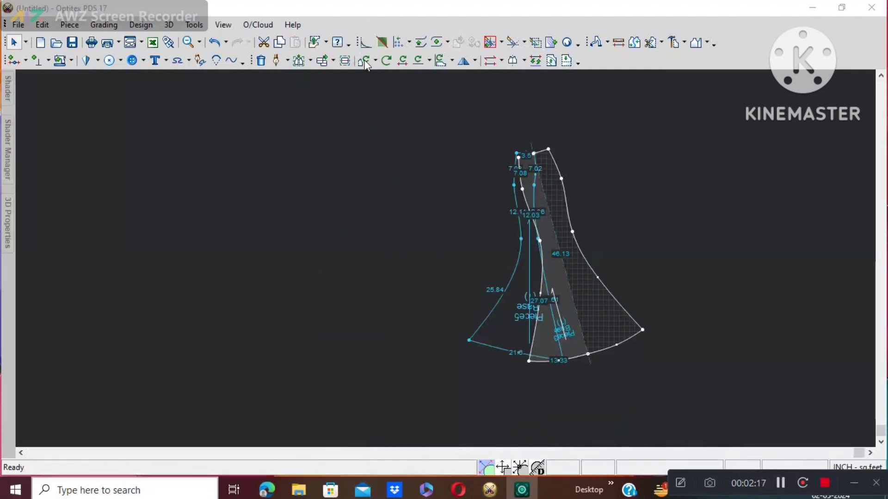
- Rotate Piece3 about its side seam point above the flare until its hem corner meets Piece5's hem corner
left_click(364, 60)
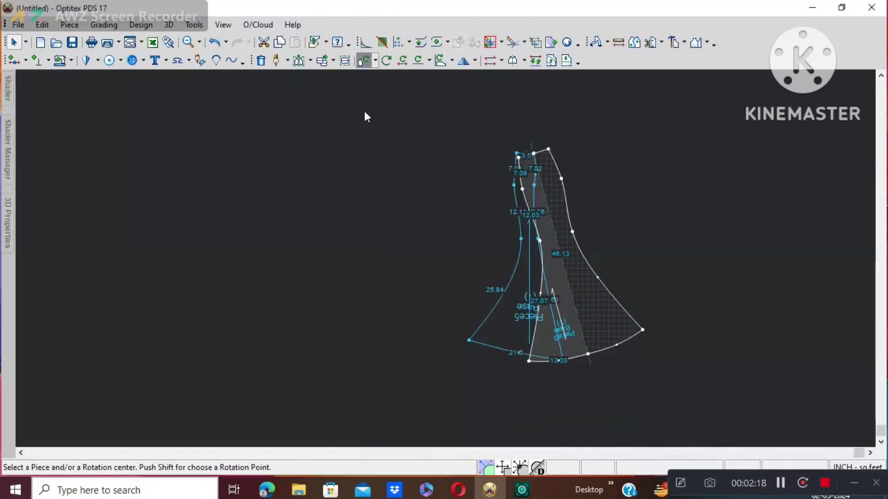
left_click(540, 240)
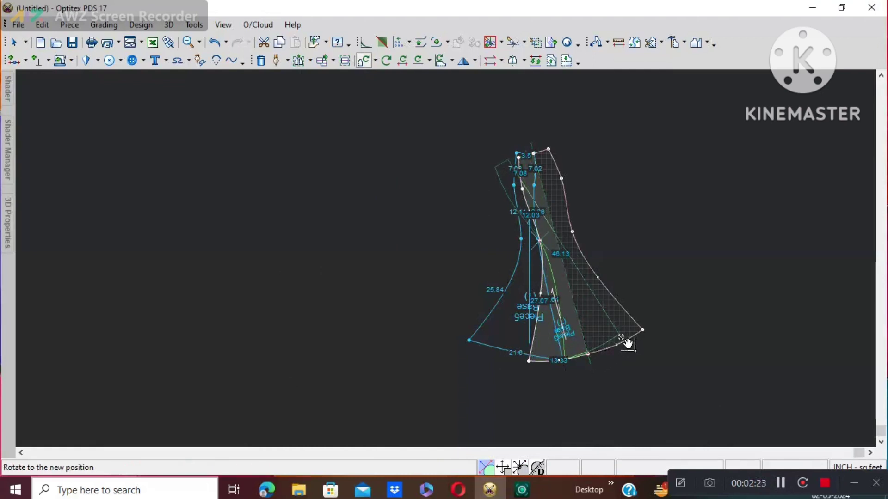
left_click(622, 339)
left_click(230, 367)
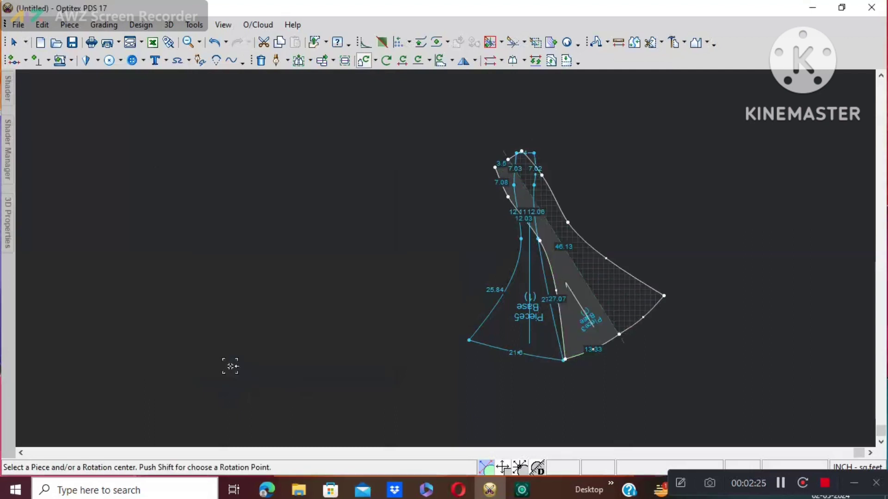
right_click(752, 196)
left_click(777, 198)
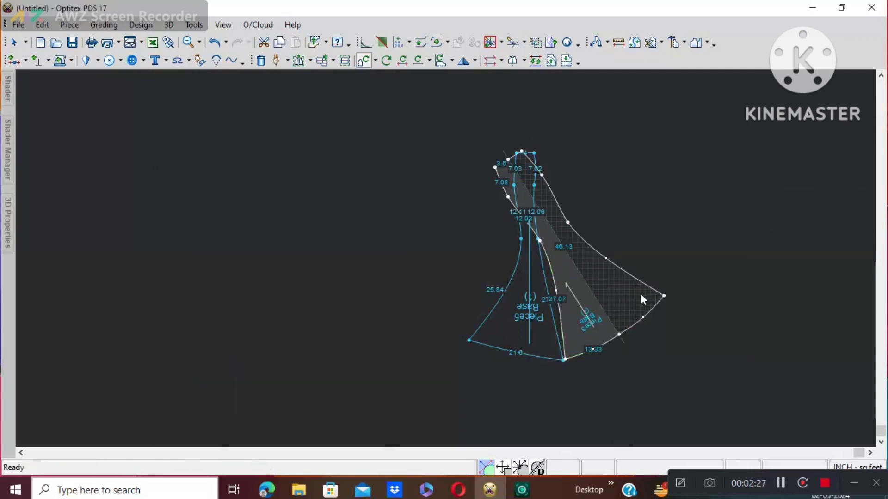
- Show Piece3's properties and move its side hem corner slightly down level with Piece5's hem corner, keeping zero offsets
scroll(559, 323, "up", 3)
scroll(446, 262, "up", 1)
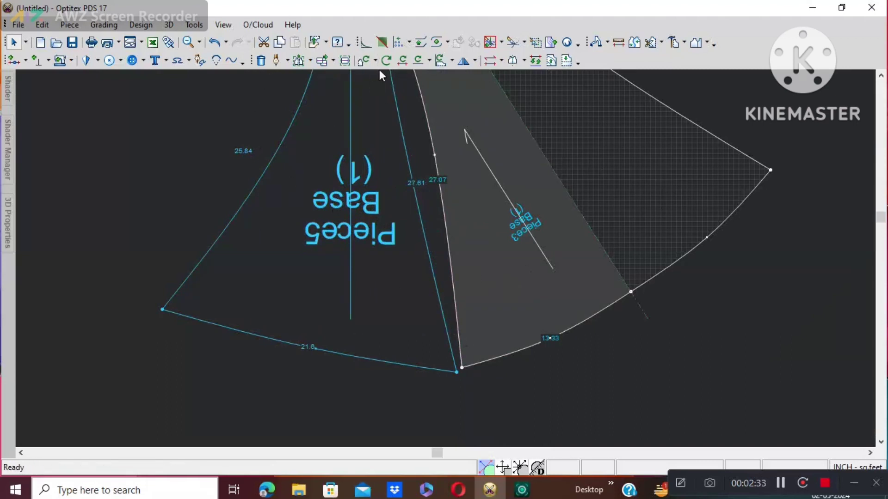
left_click(476, 347)
double_click(471, 348)
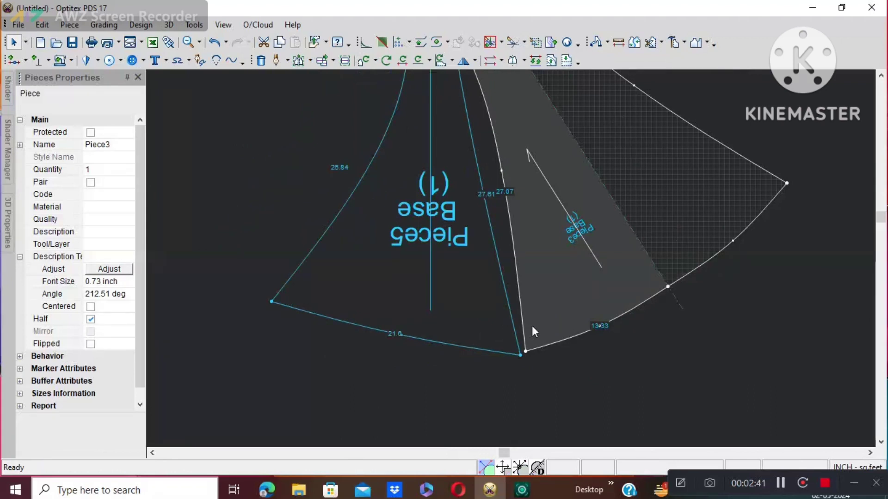
left_click(546, 333)
key("m")
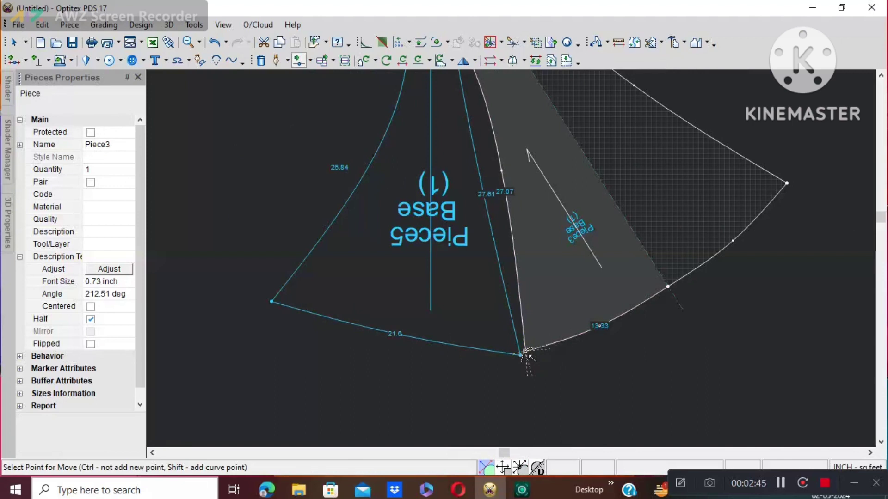
left_click(525, 352)
left_click(526, 353)
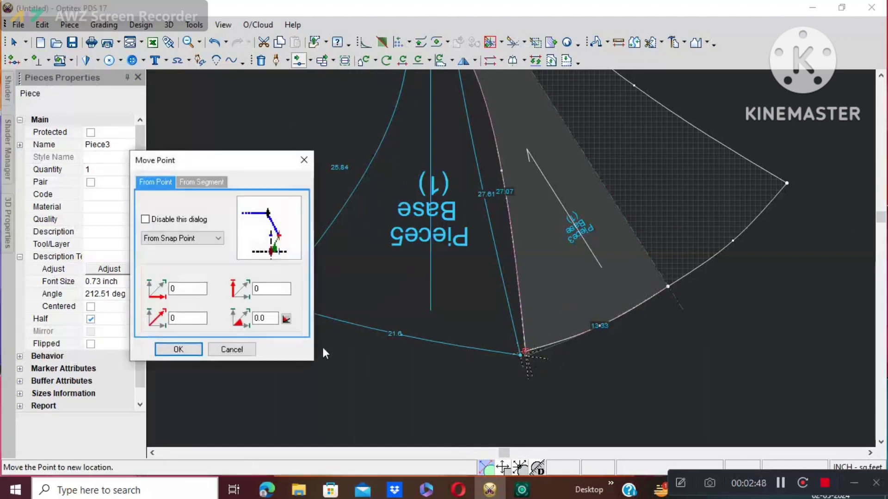
left_click(192, 351)
right_click(773, 252)
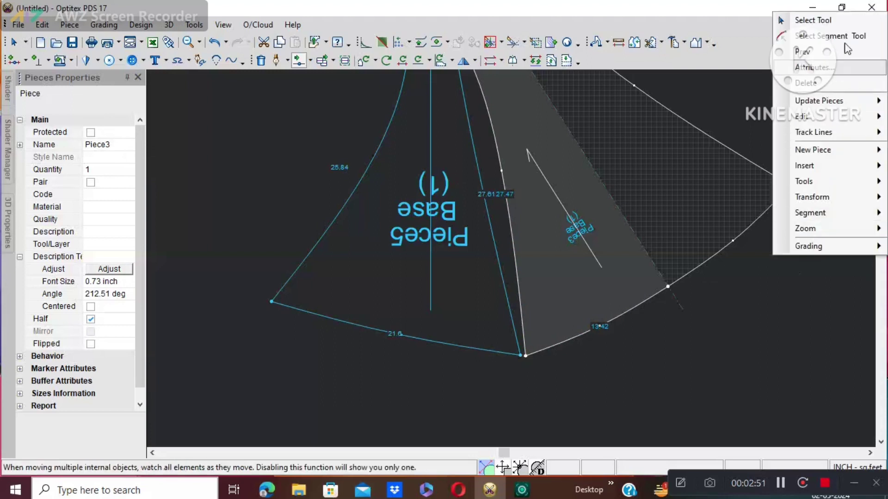
key("Escape")
key("Escape")
- Pick up Piece5 near the point above the flare to reposition it against Piece3's side seam
scroll(623, 276, "down", 4)
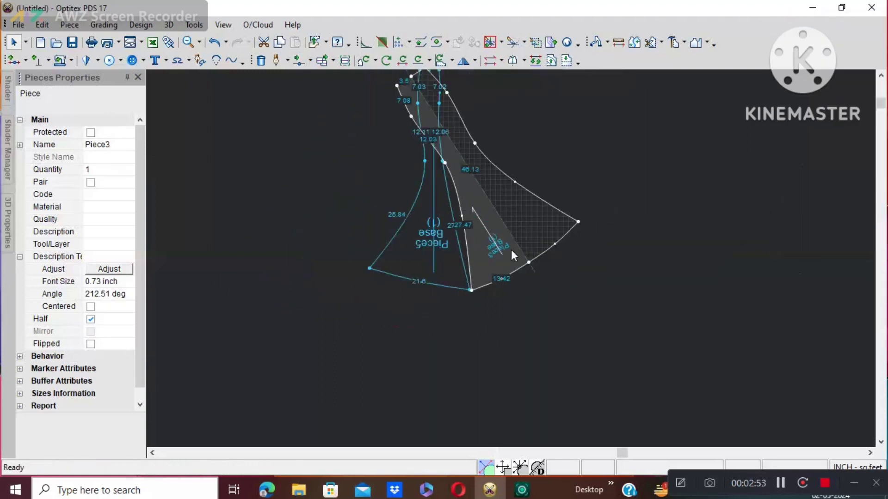
scroll(484, 188, "up", 2)
scroll(511, 263, "up", 2)
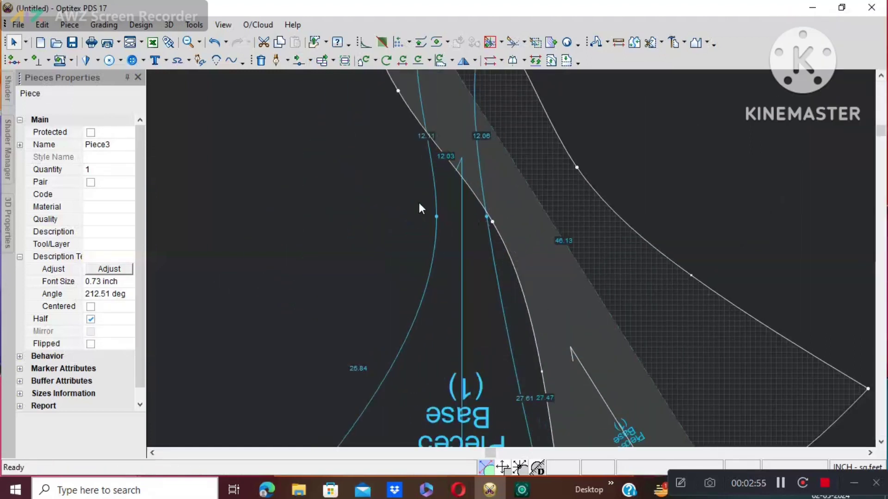
left_click(460, 212)
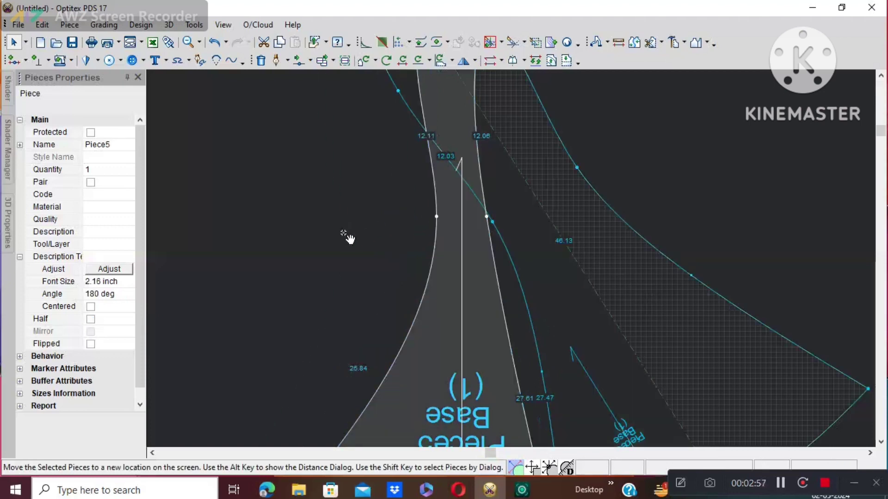